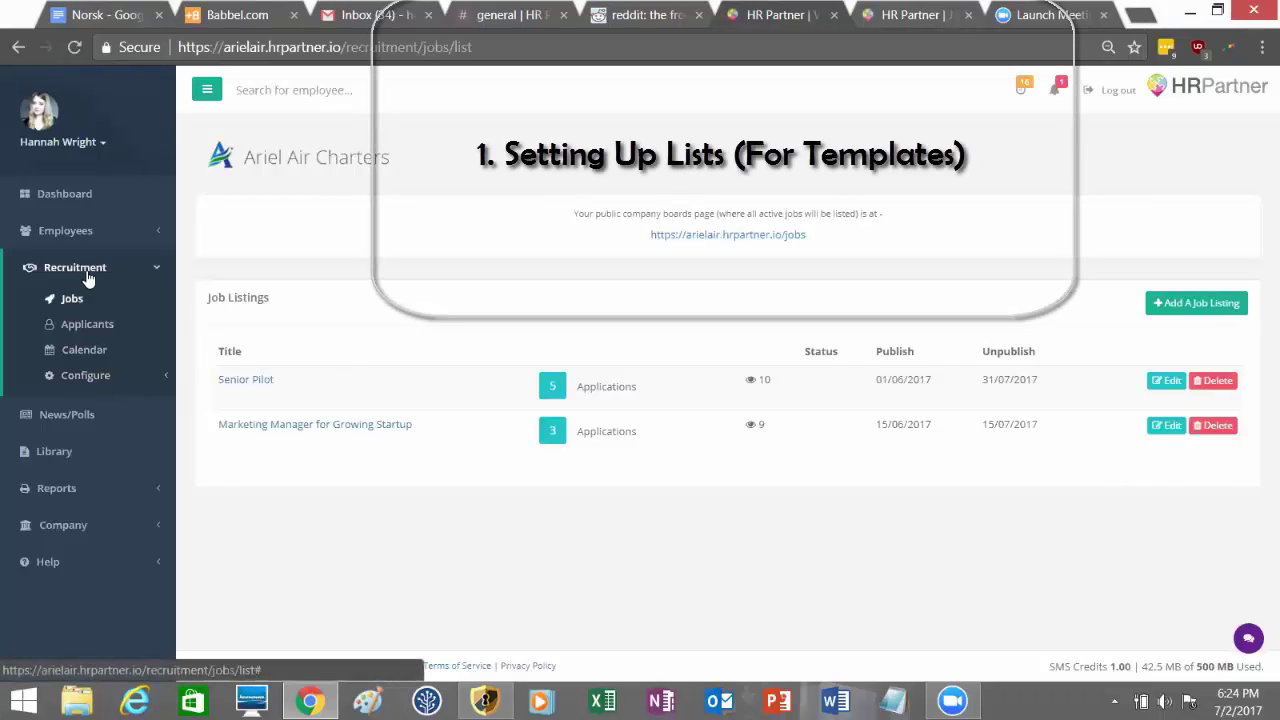
Step: Open the recruitment configuration lists and view the applicant stages and scorecard items
left_click(98, 372)
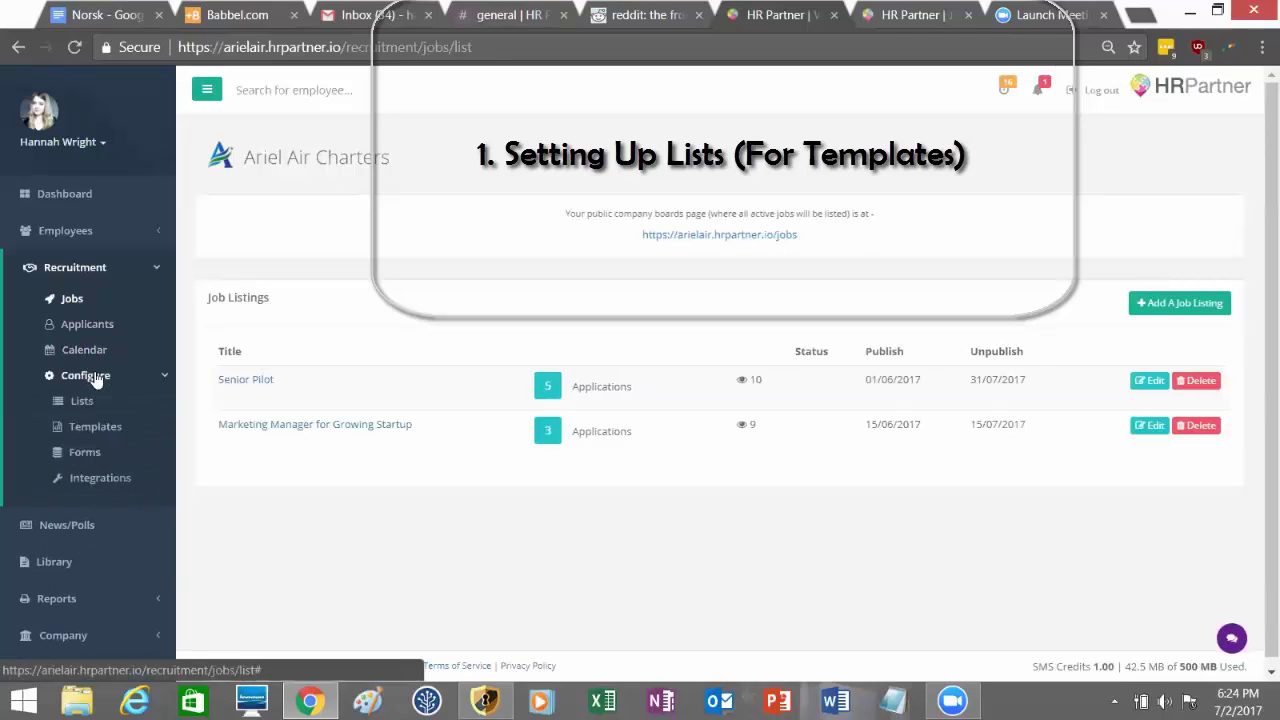
left_click(91, 402)
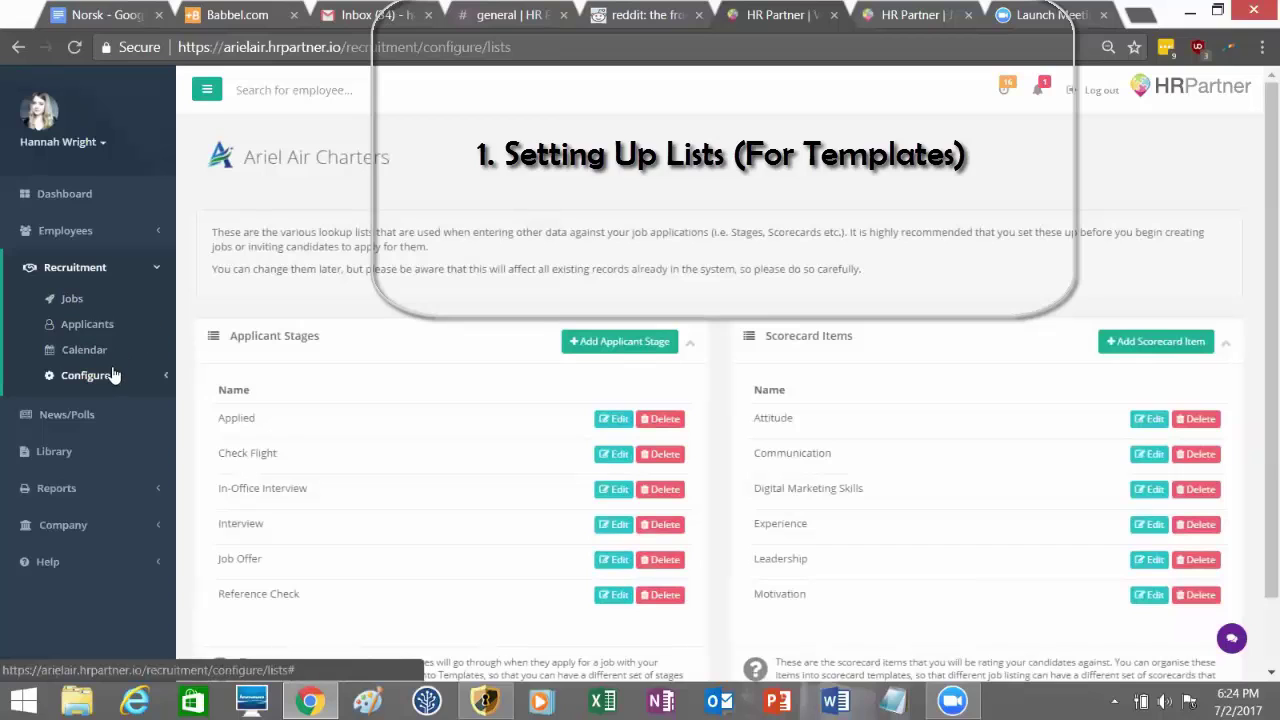
left_click(113, 376)
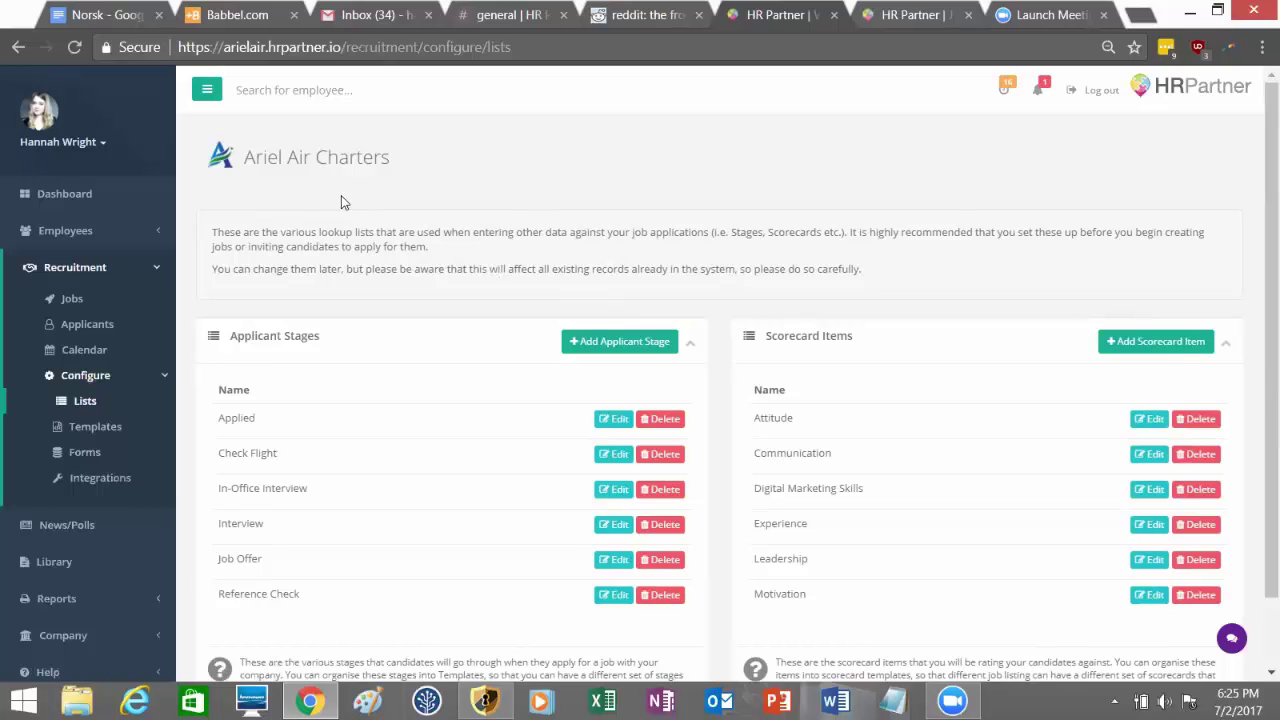
scroll(341, 195, "down", 1)
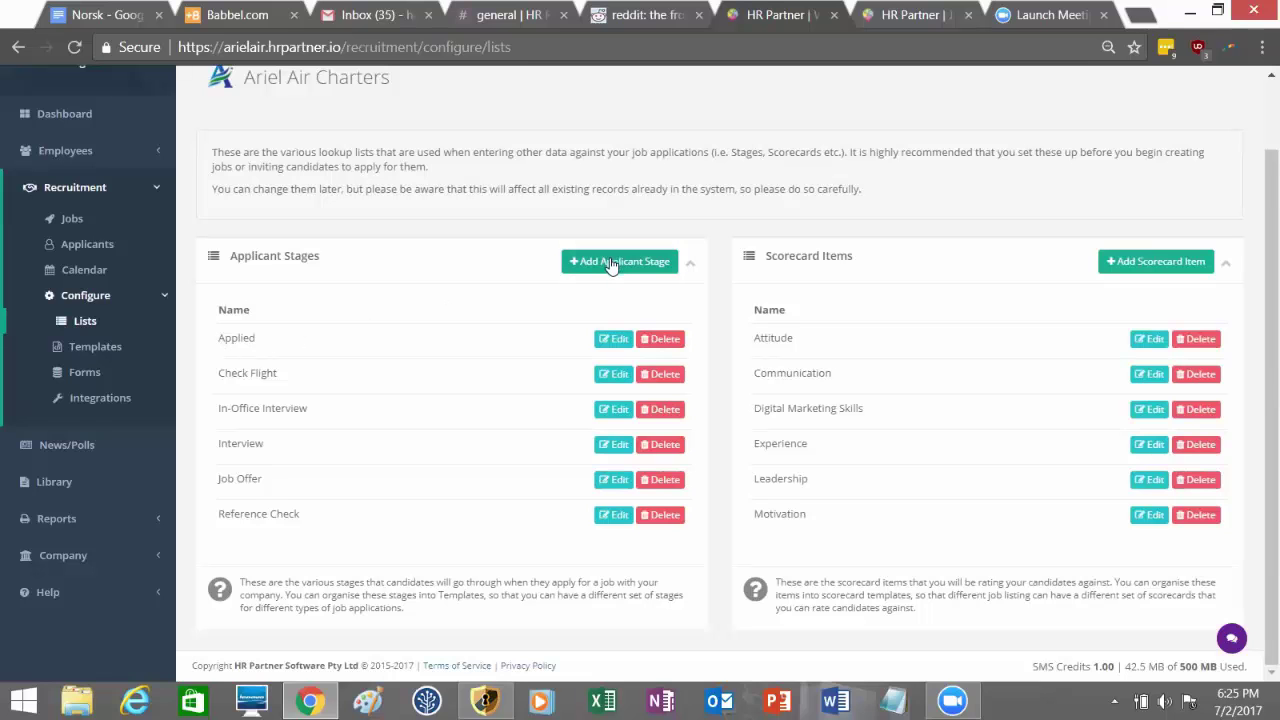
left_click(612, 263)
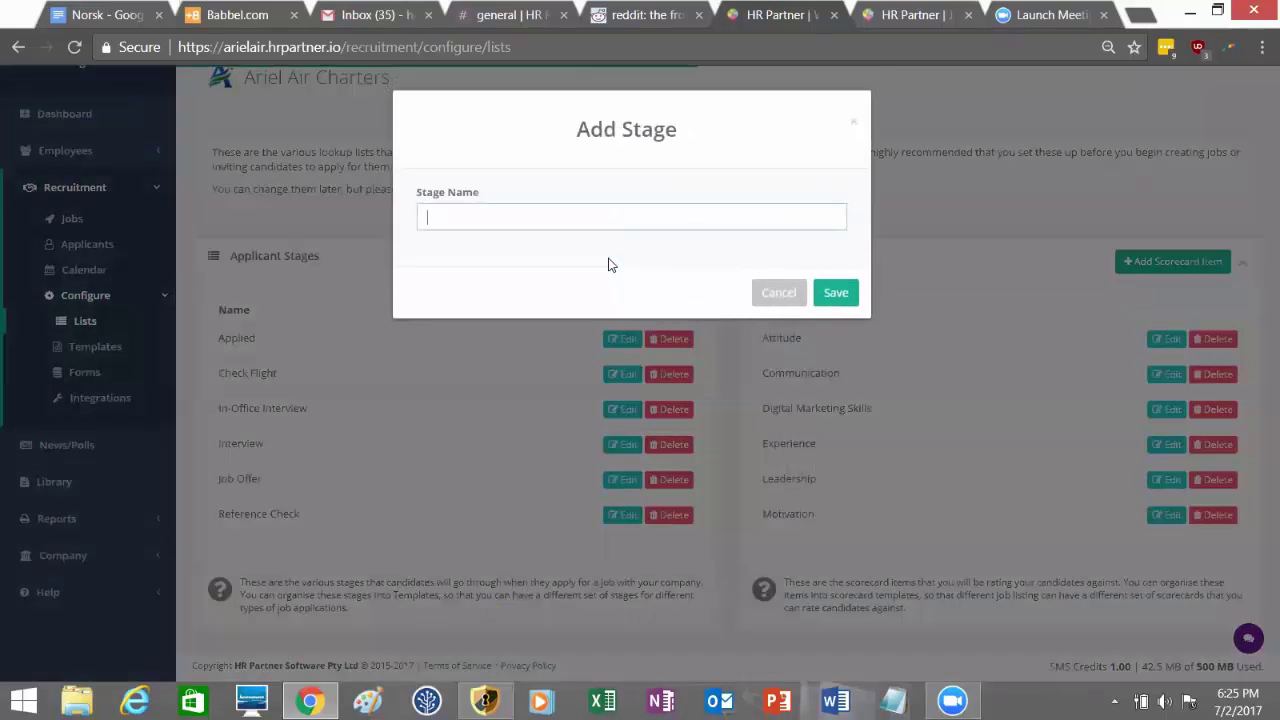
left_click(334, 233)
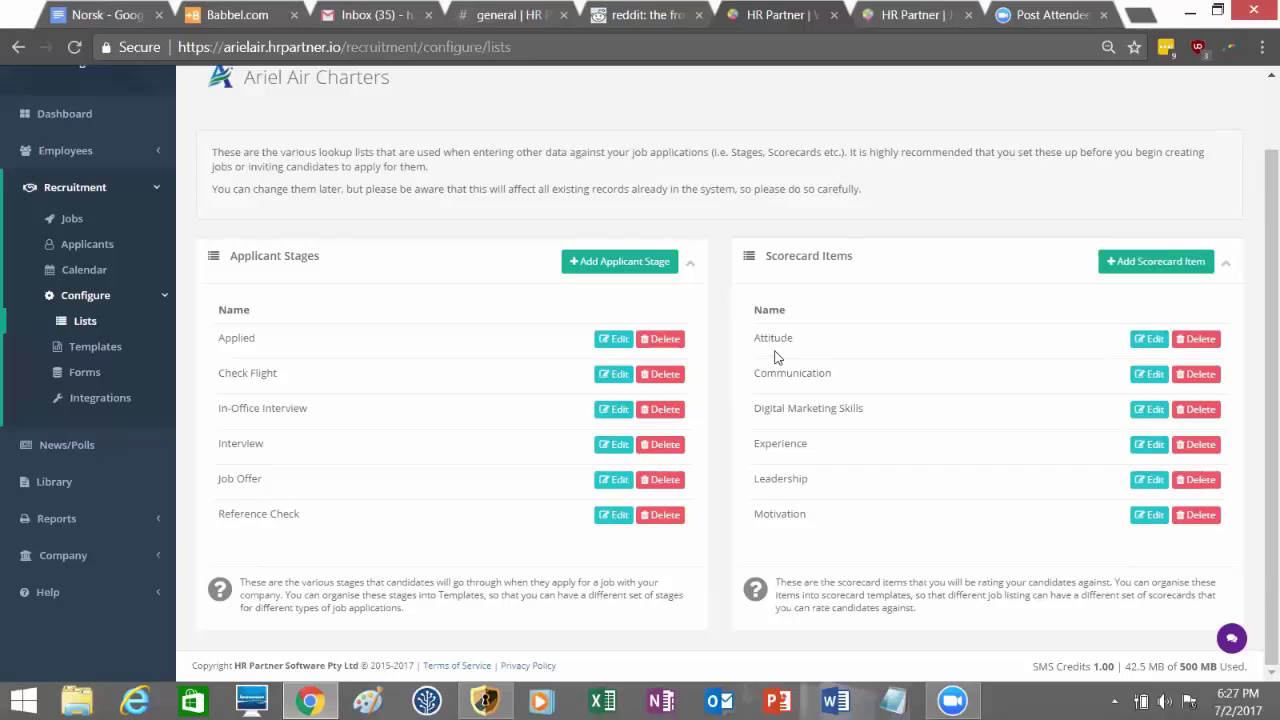
left_click_drag(754, 336, 810, 347)
left_click(810, 347)
Step: Add a scorecard item named "Culture Fit" to the recruitment lists
left_click(1134, 263)
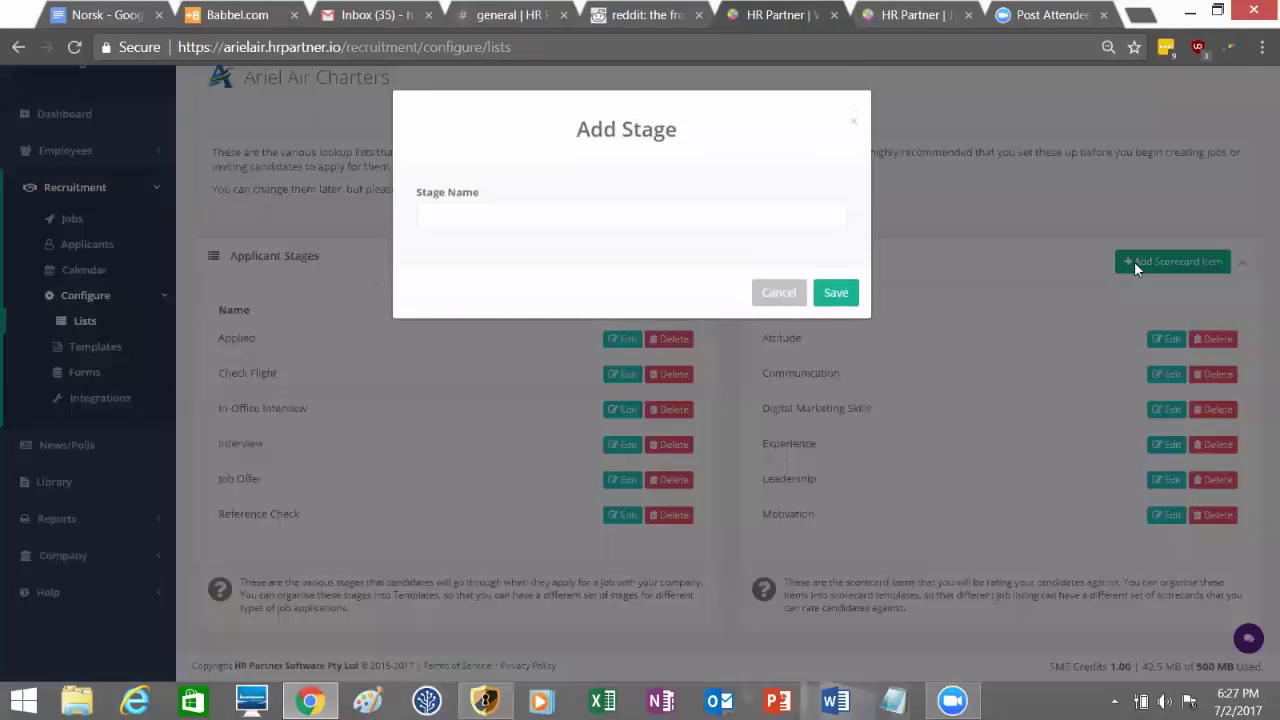
left_click(750, 225)
type("Culture Fit")
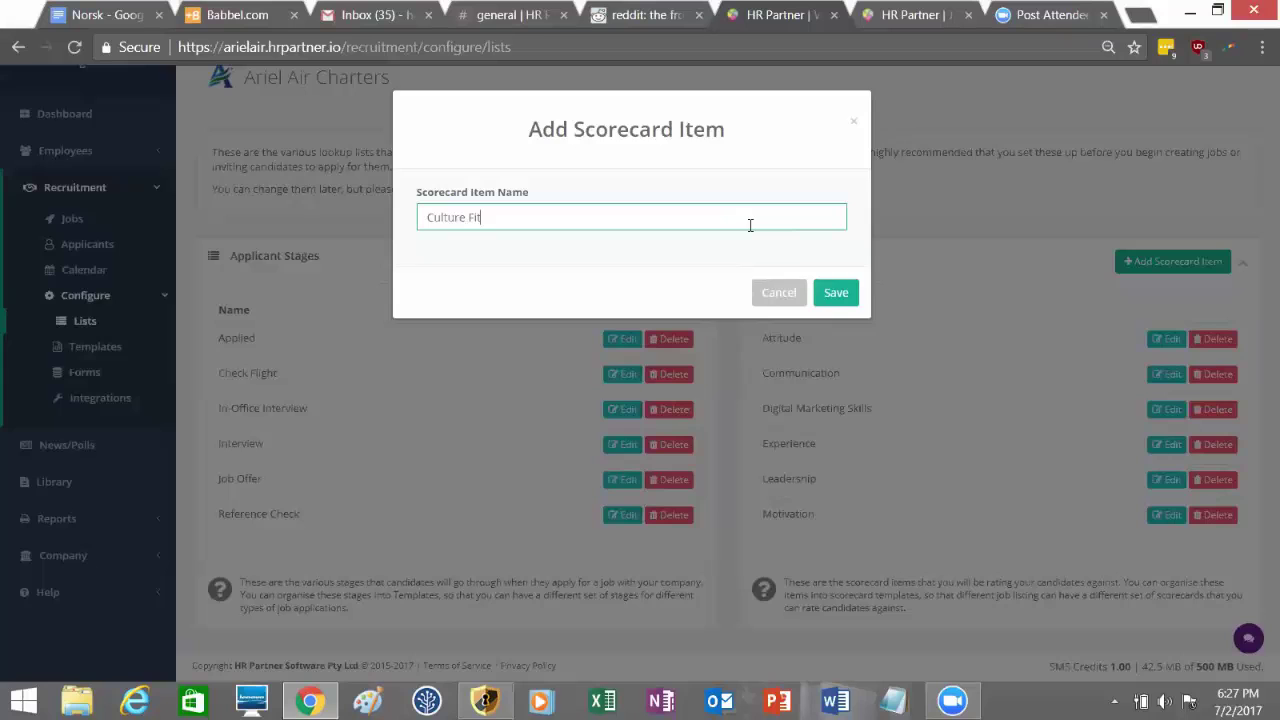
key("Return")
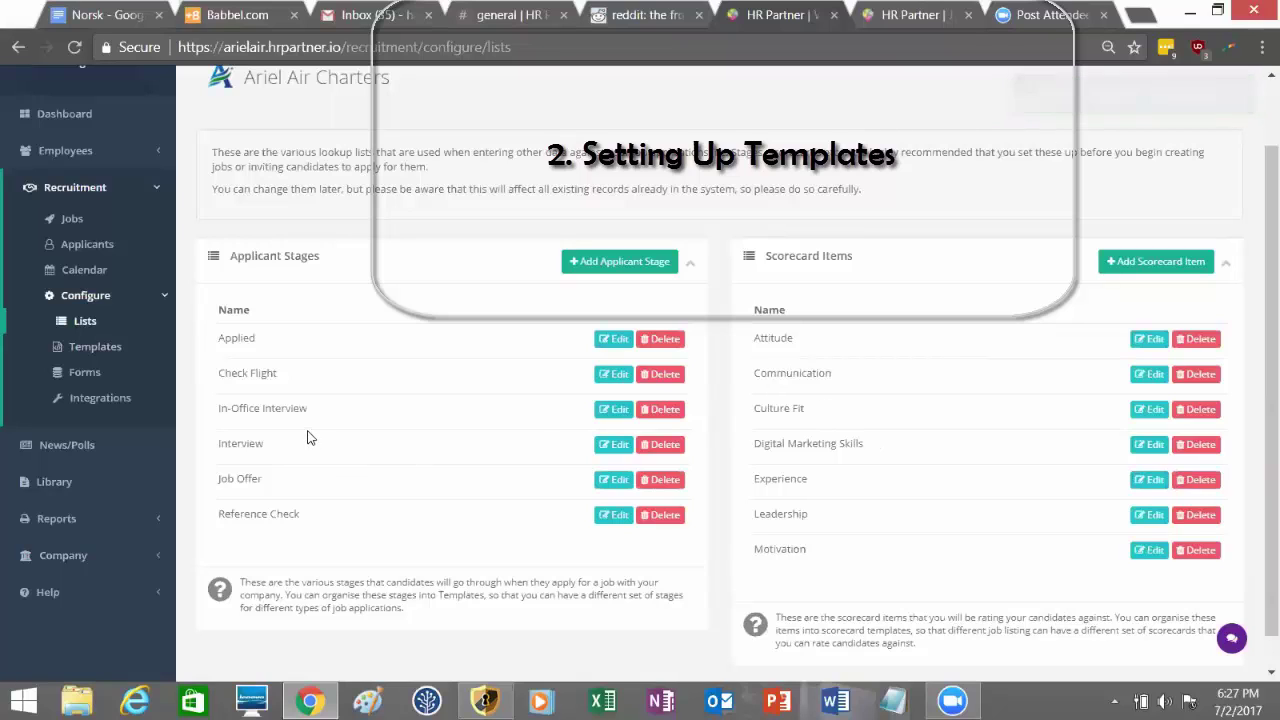
Step: Open the recruitment templates and examine the selected and unselected stages of the Marketing Manager stage template
left_click(102, 350)
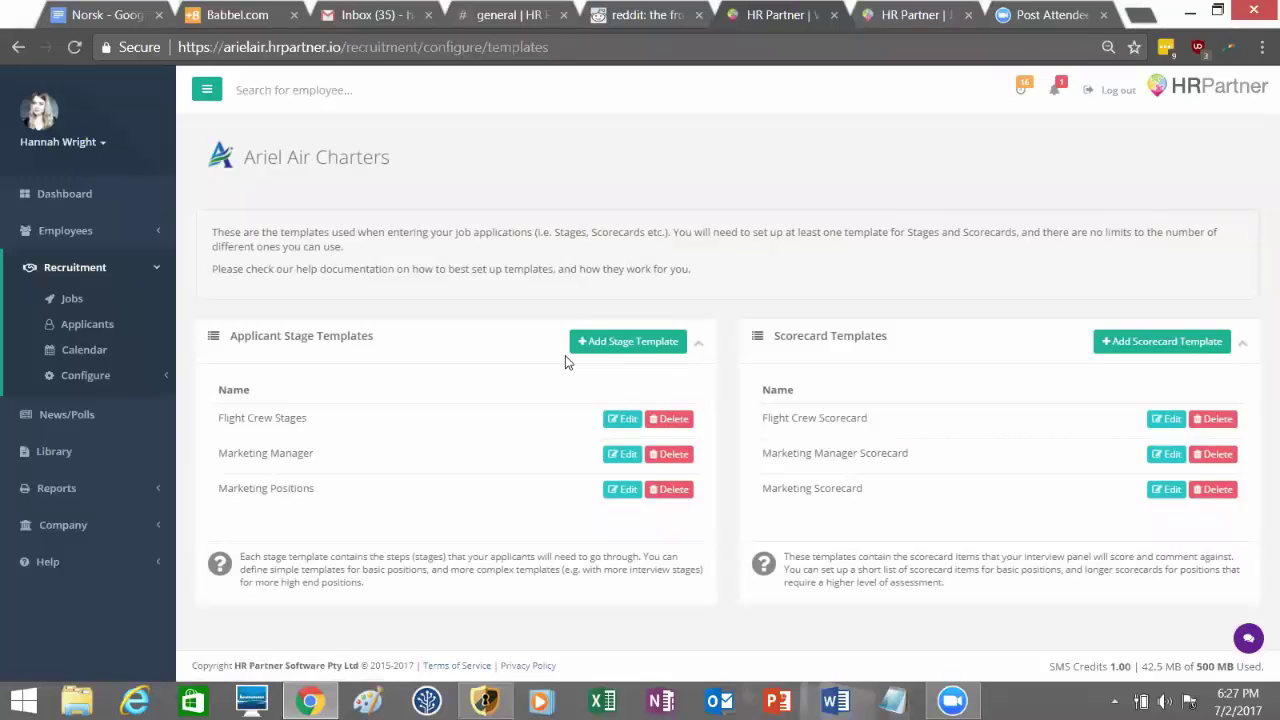
left_click(620, 345)
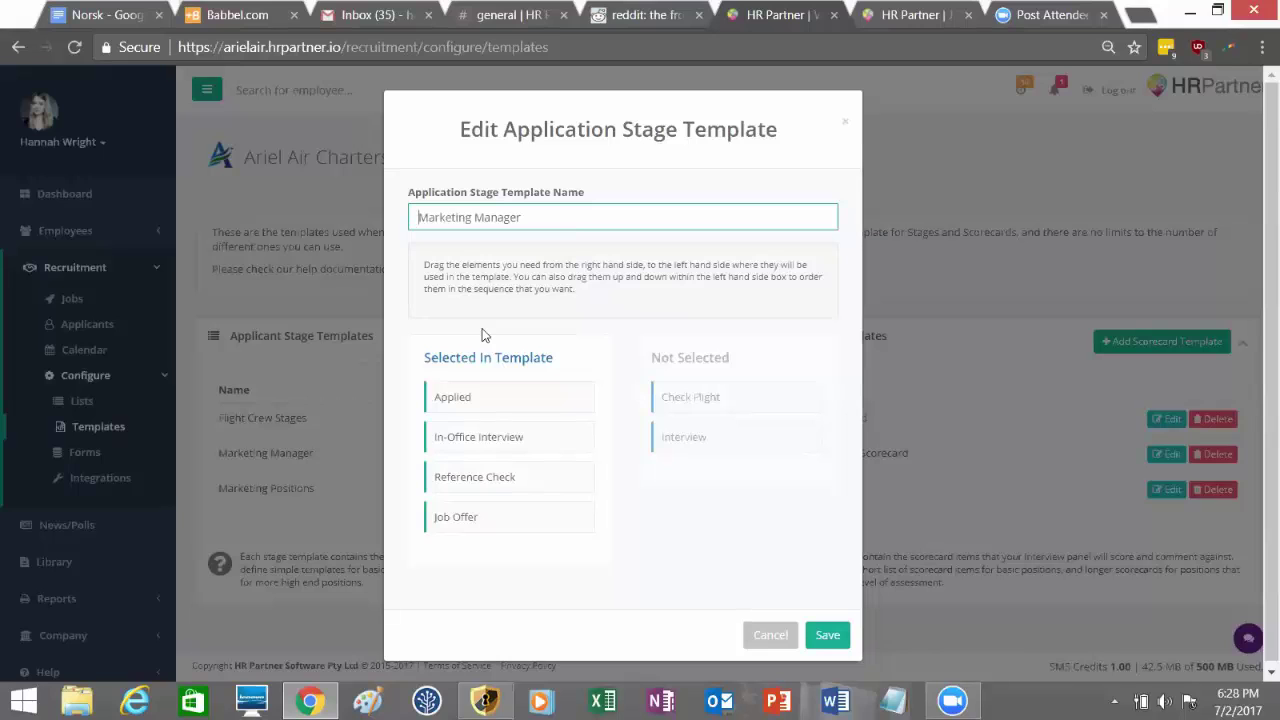
left_click_drag(687, 397, 777, 451)
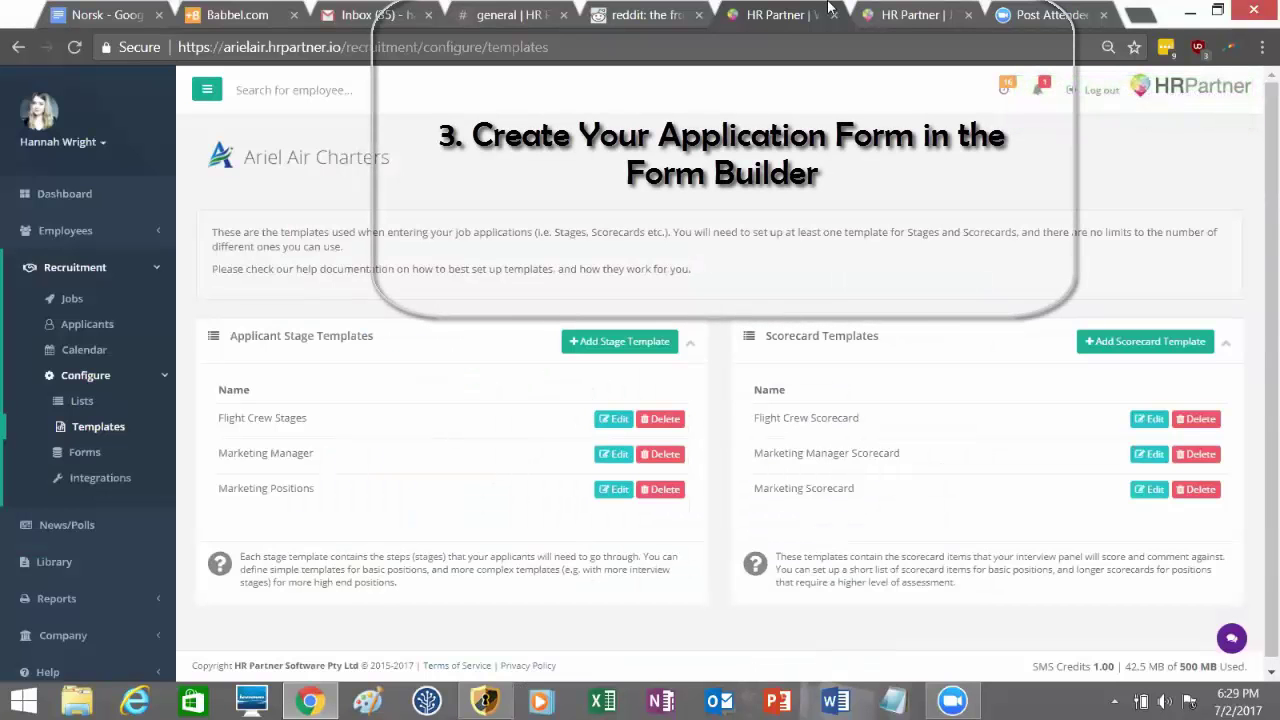
Step: Go to the recruitment custom application forms and open the Marketing Role form for editing
left_click(118, 460)
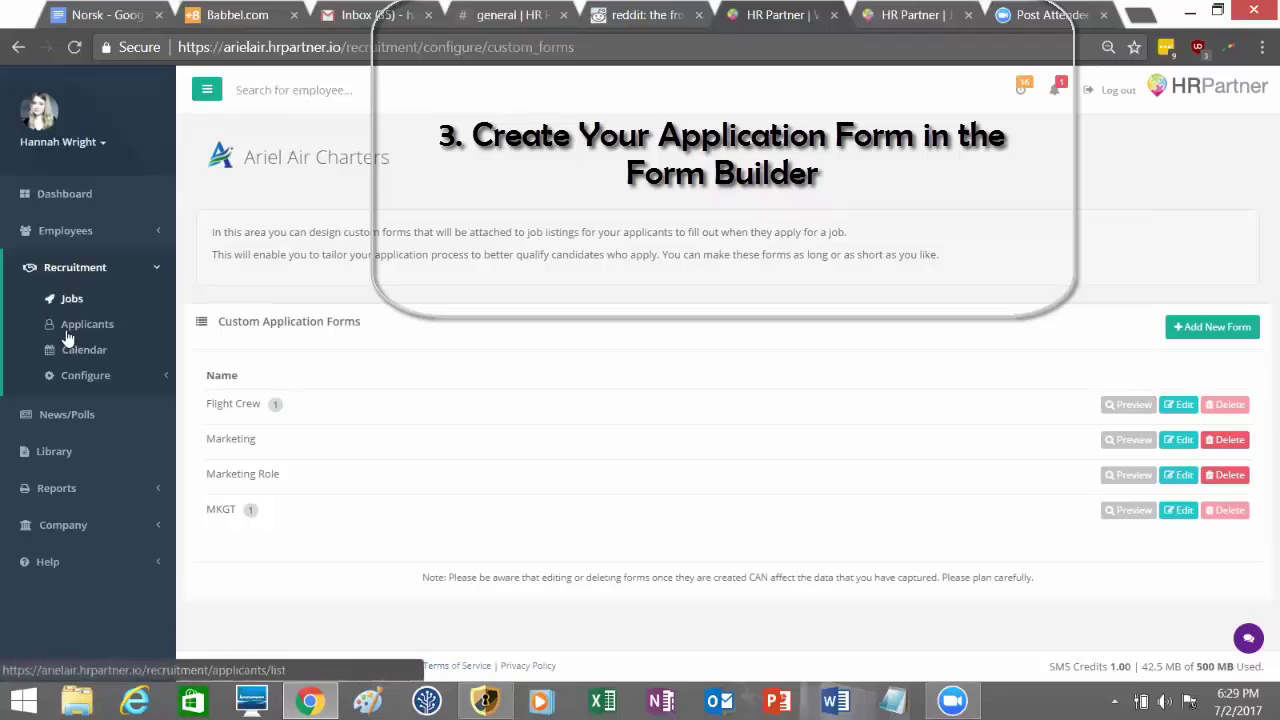
left_click(80, 375)
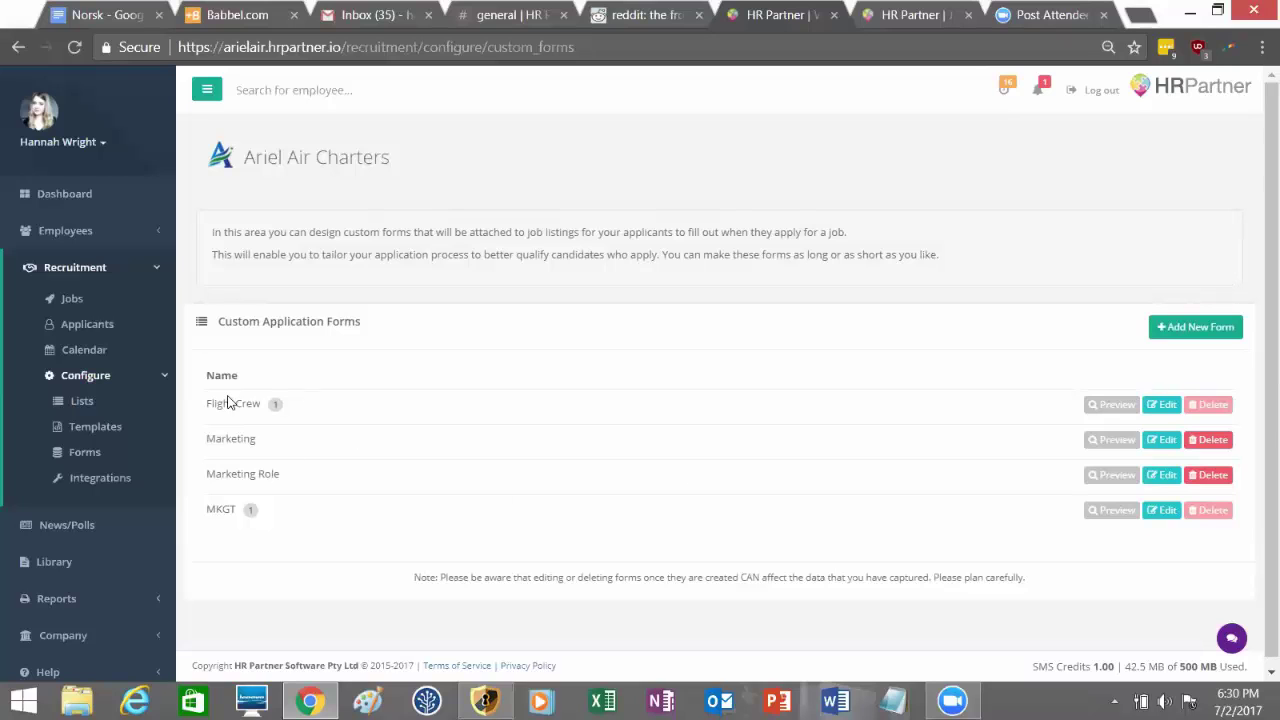
left_click(1230, 327)
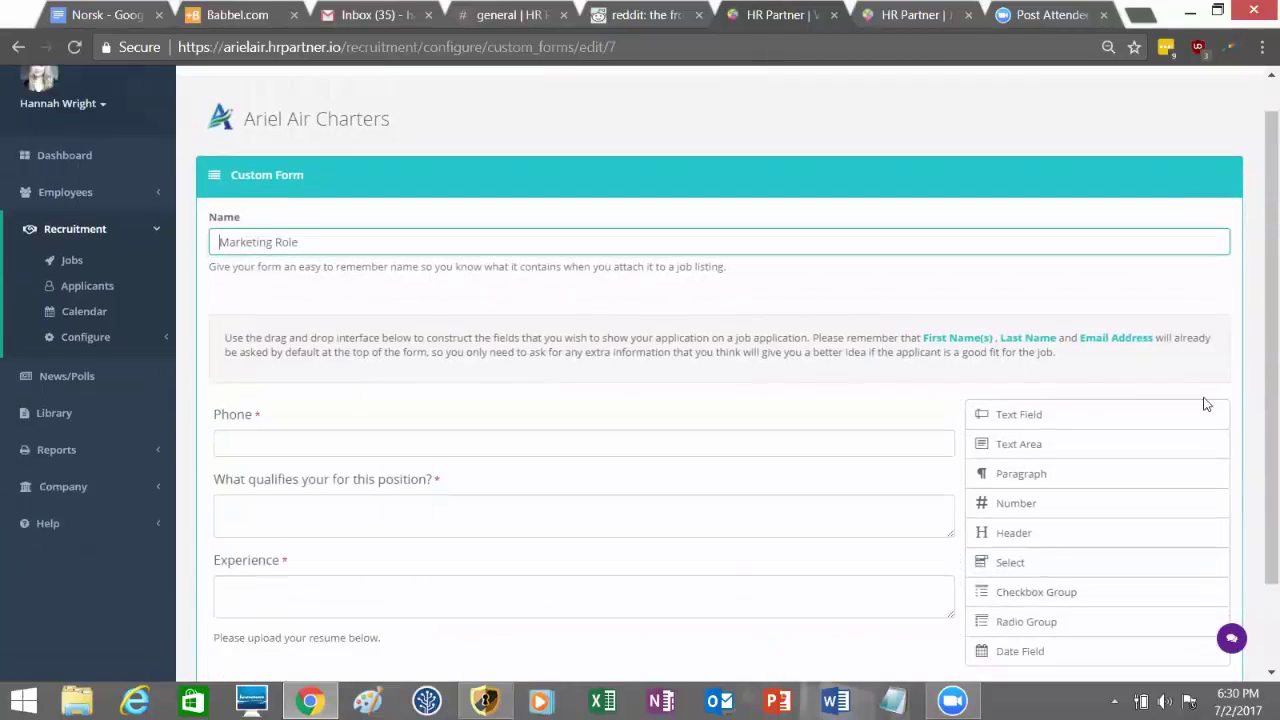
Step: Add a required text field labelled "Years of Experience" directly below the Phone field
scroll(1140, 380, "down", 1)
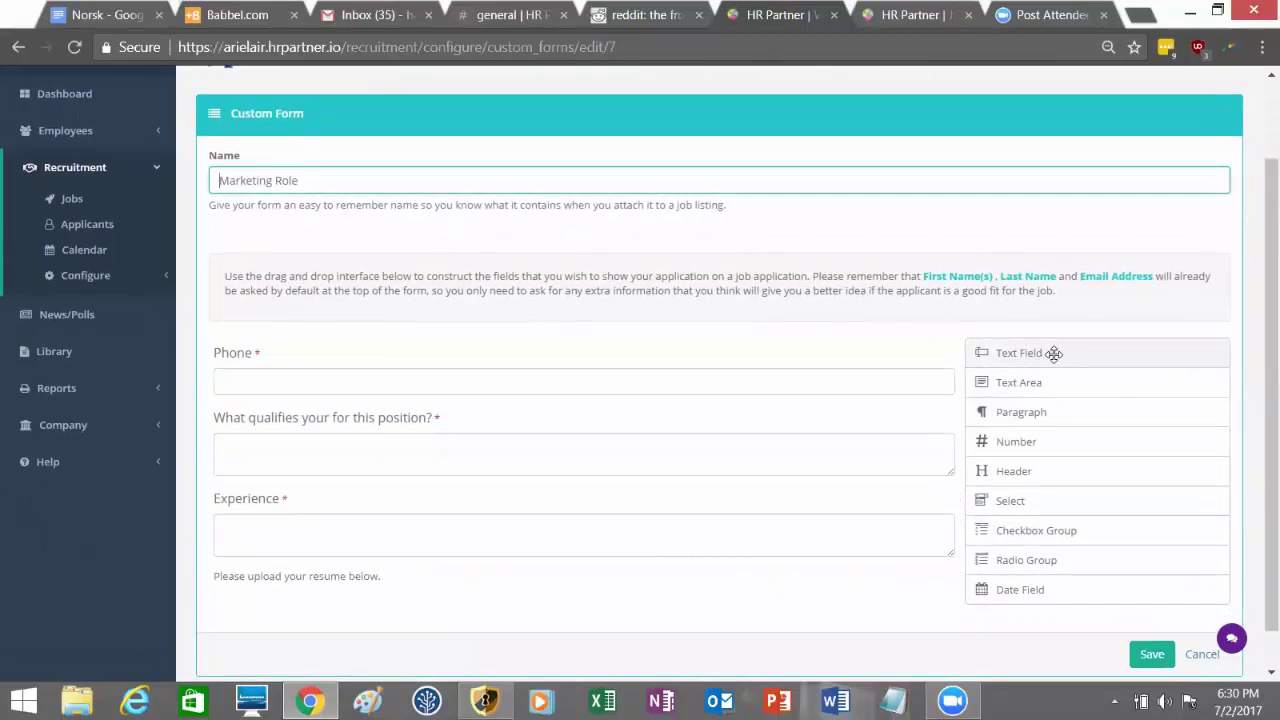
left_click_drag(1050, 356, 282, 420)
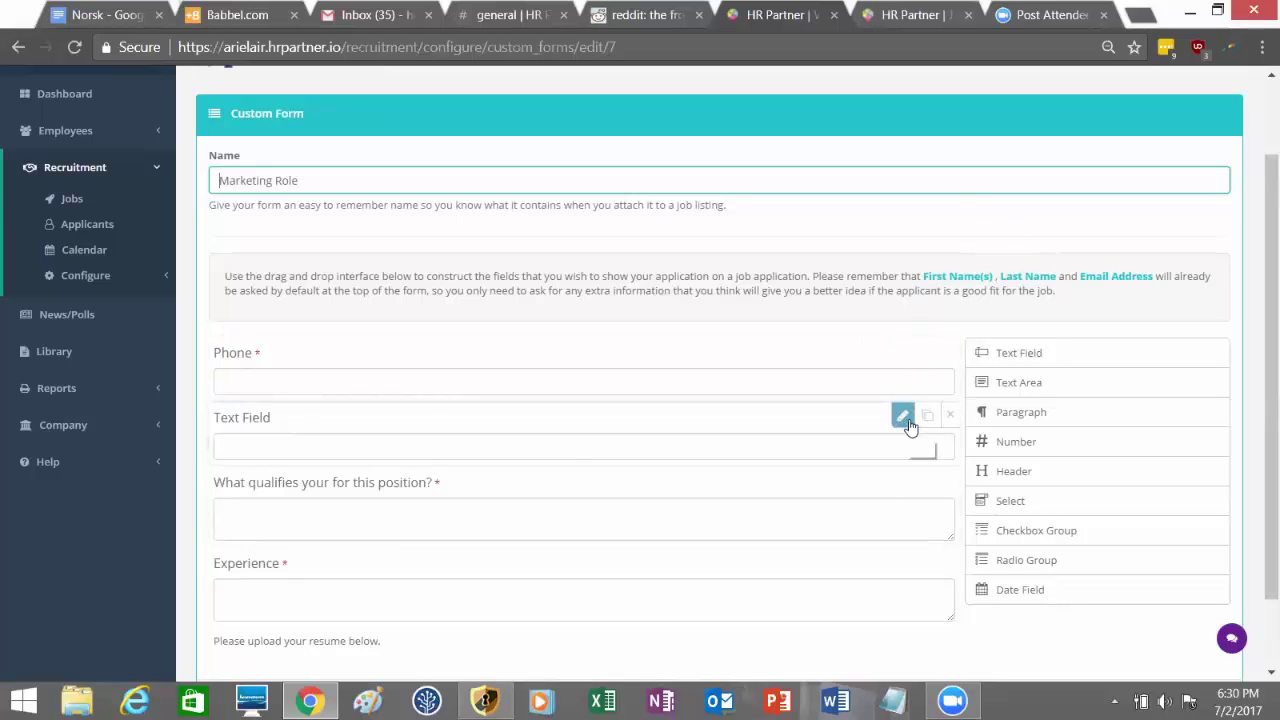
left_click(903, 419)
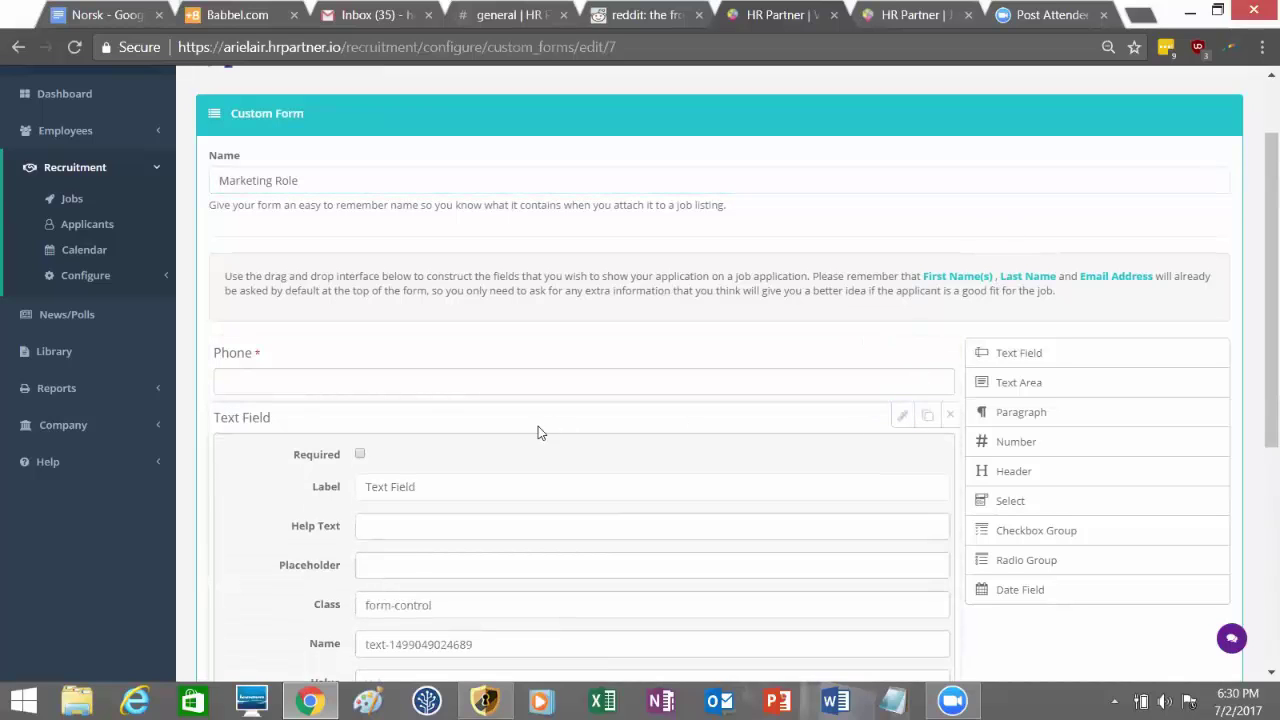
left_click(360, 454)
left_click_drag(420, 484, 368, 486)
type("Years of Experience")
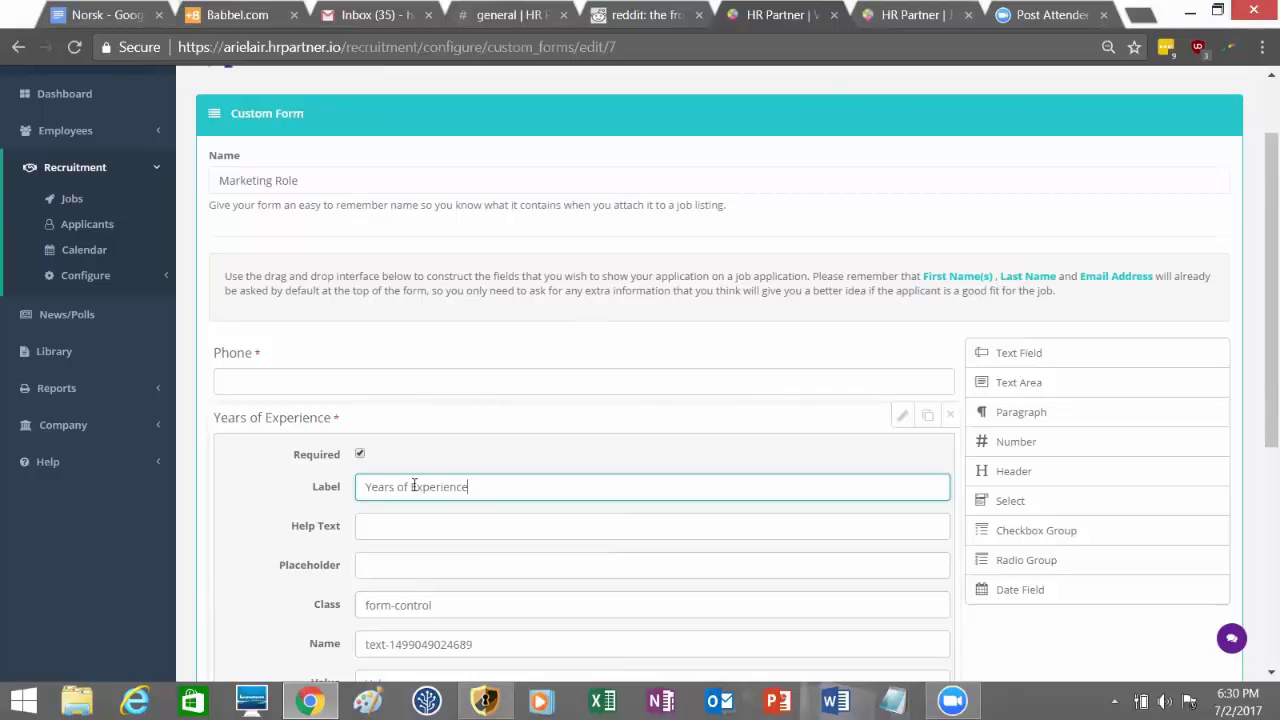
scroll(412, 488, "down", 3)
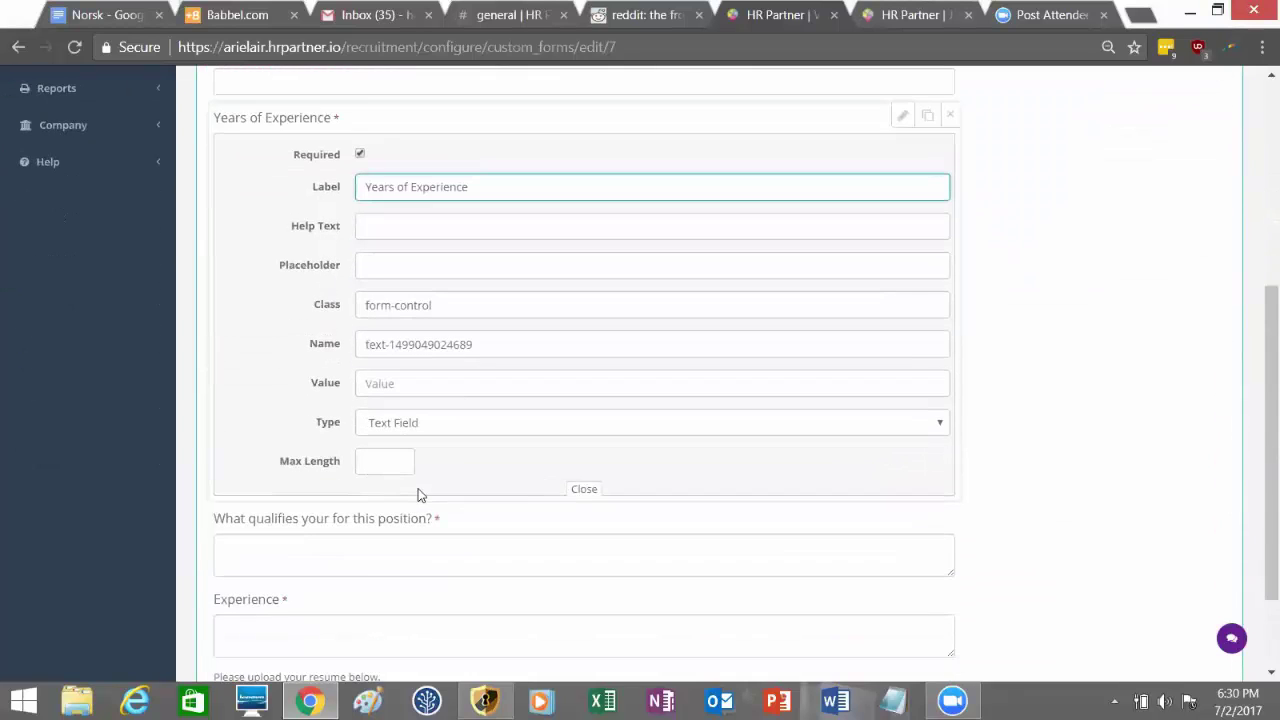
left_click(584, 494)
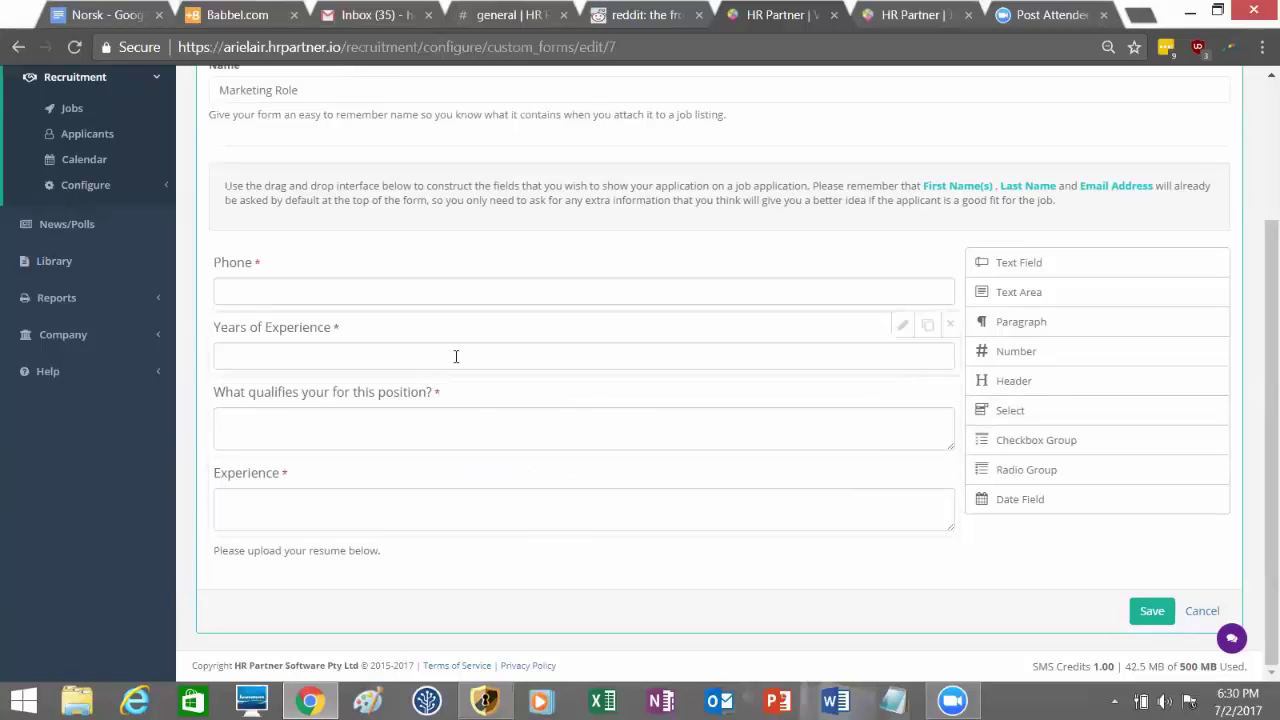
Step: Review the note about default name and email fields, along with the Marketing Role form's current fields
scroll(578, 248, "up", 1)
scroll(578, 248, "up", 1)
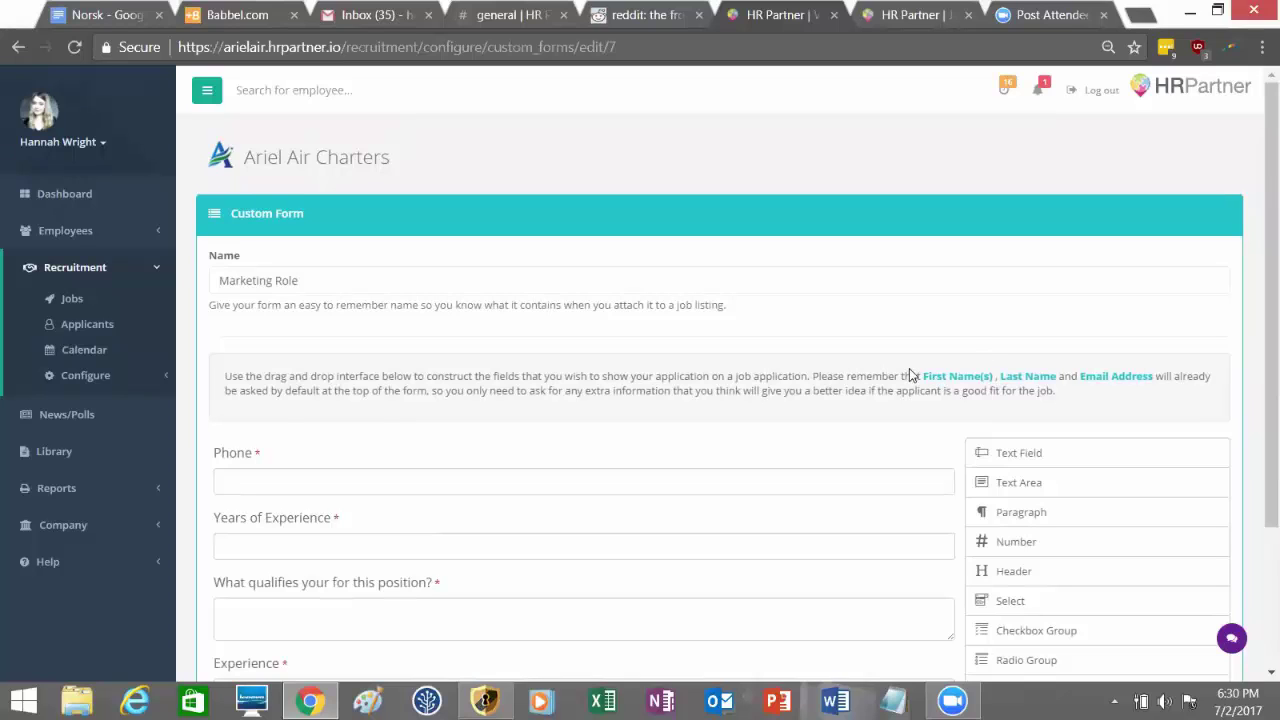
left_click_drag(925, 376, 1155, 376)
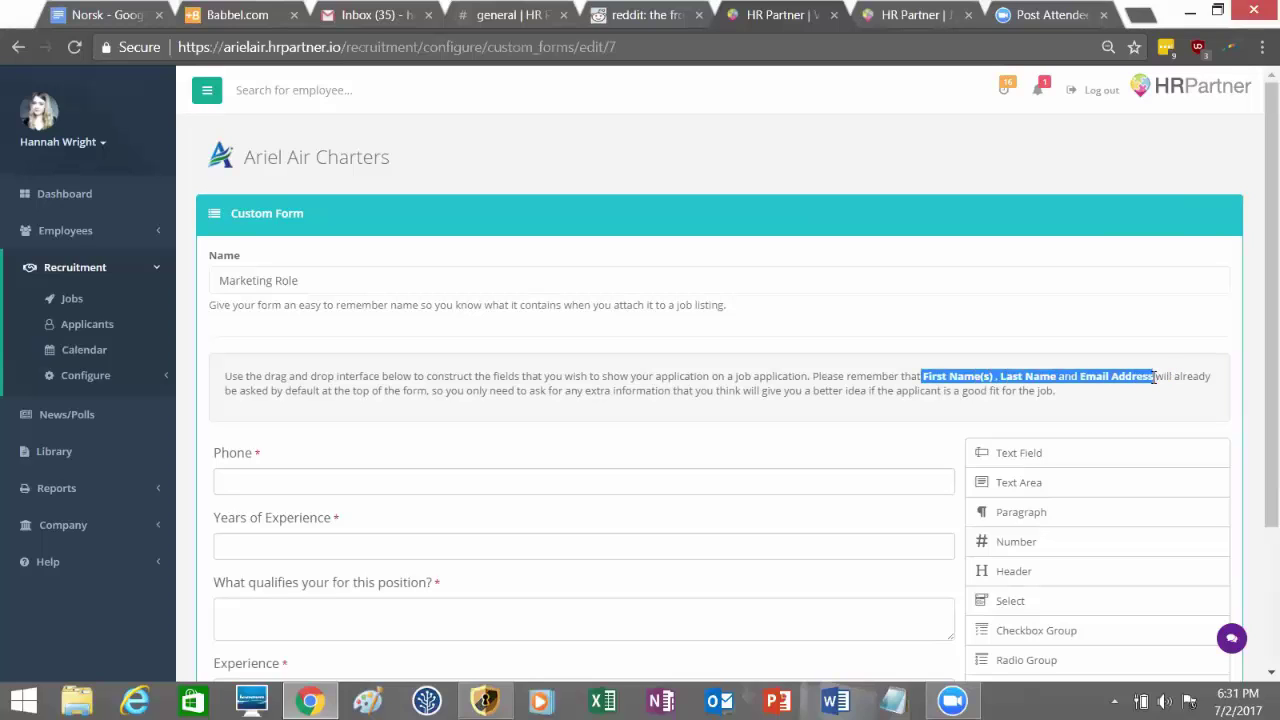
left_click(900, 376)
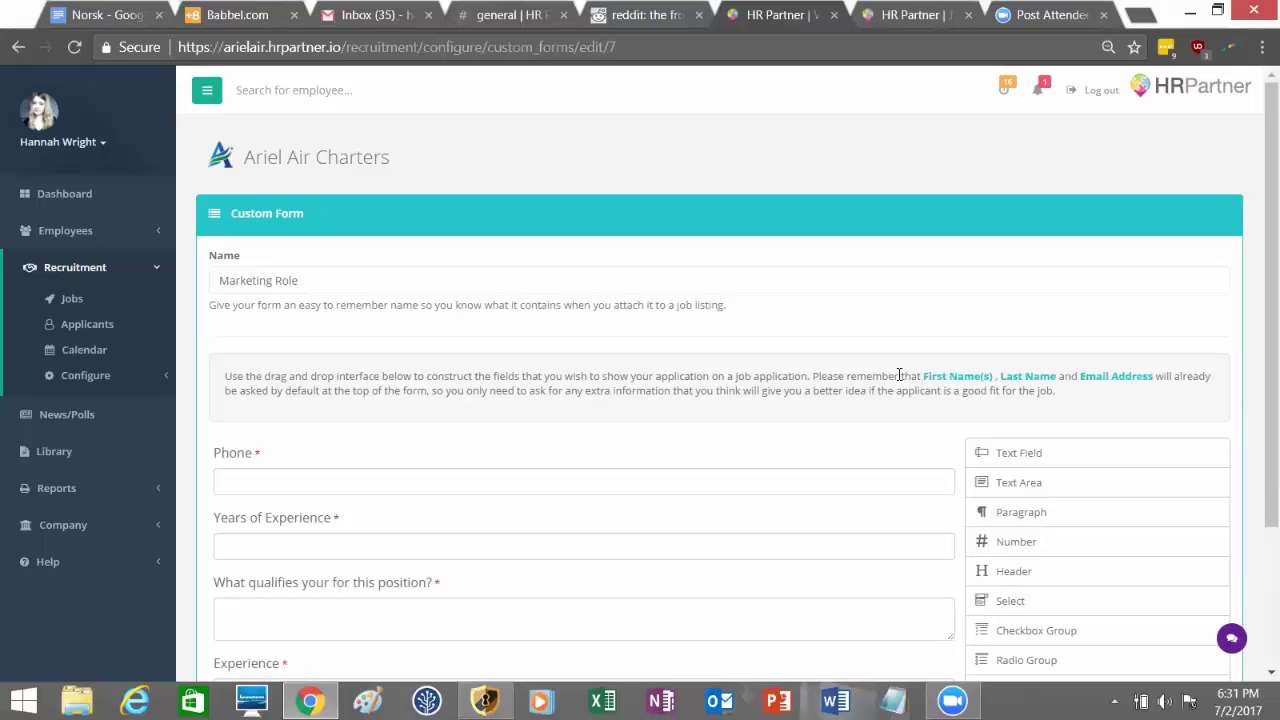
scroll(691, 503, "down", 1)
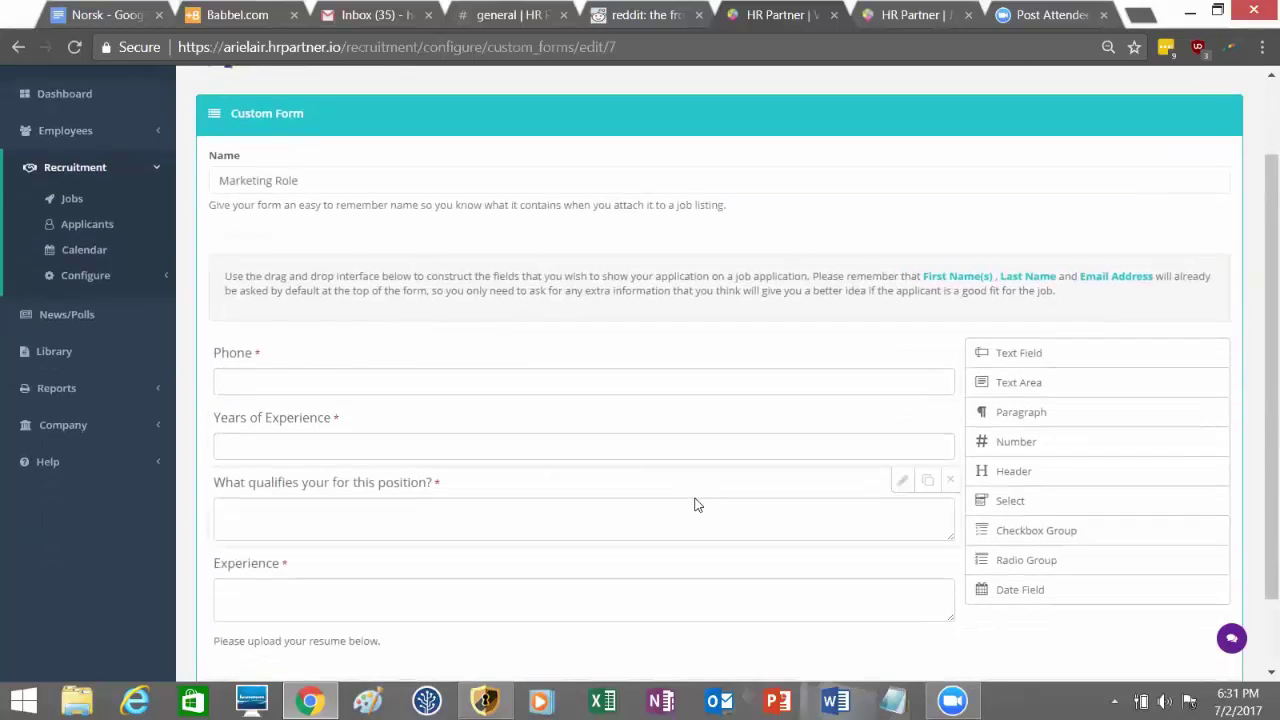
scroll(697, 504, "down", 1)
mouse_move(651, 417)
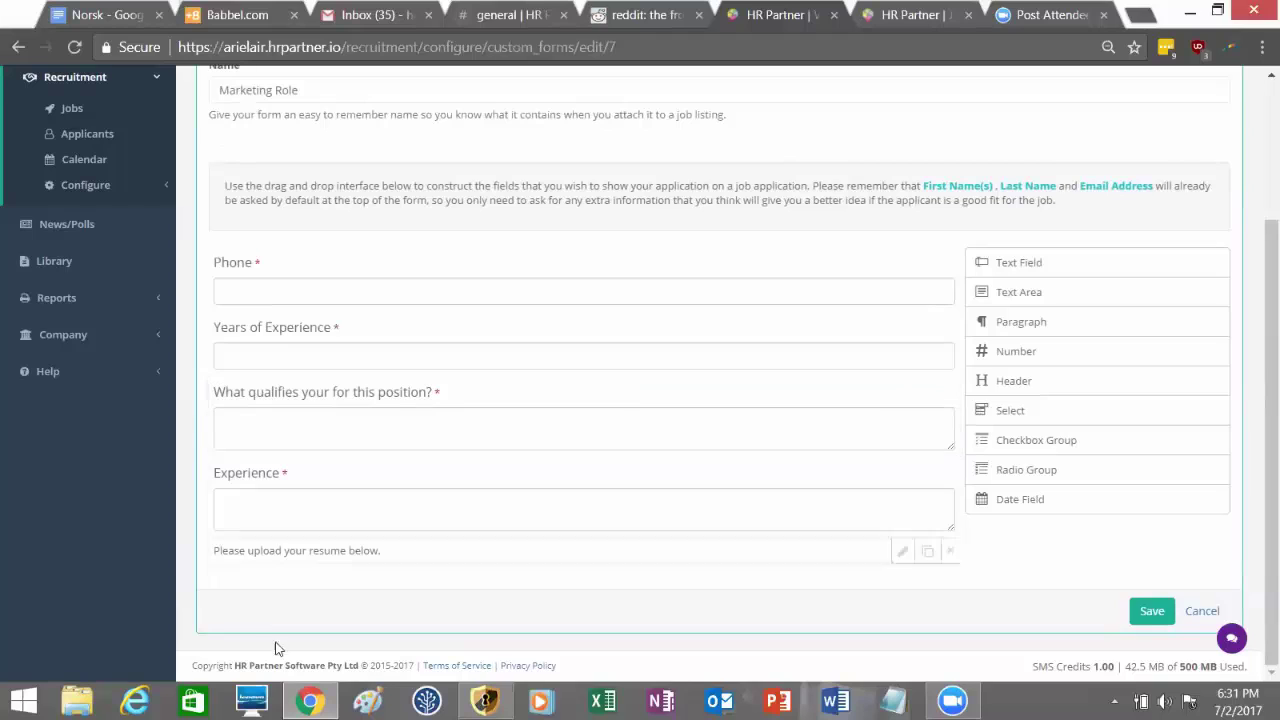
Step: Delete the resume-upload paragraph at the end of the form and insert a new paragraph below the Experience field
mouse_move(916, 565)
left_click(950, 551)
mouse_move(1043, 349)
left_mouse_down()
mouse_move(790, 433)
mouse_move(563, 554)
mouse_move(303, 576)
left_mouse_up()
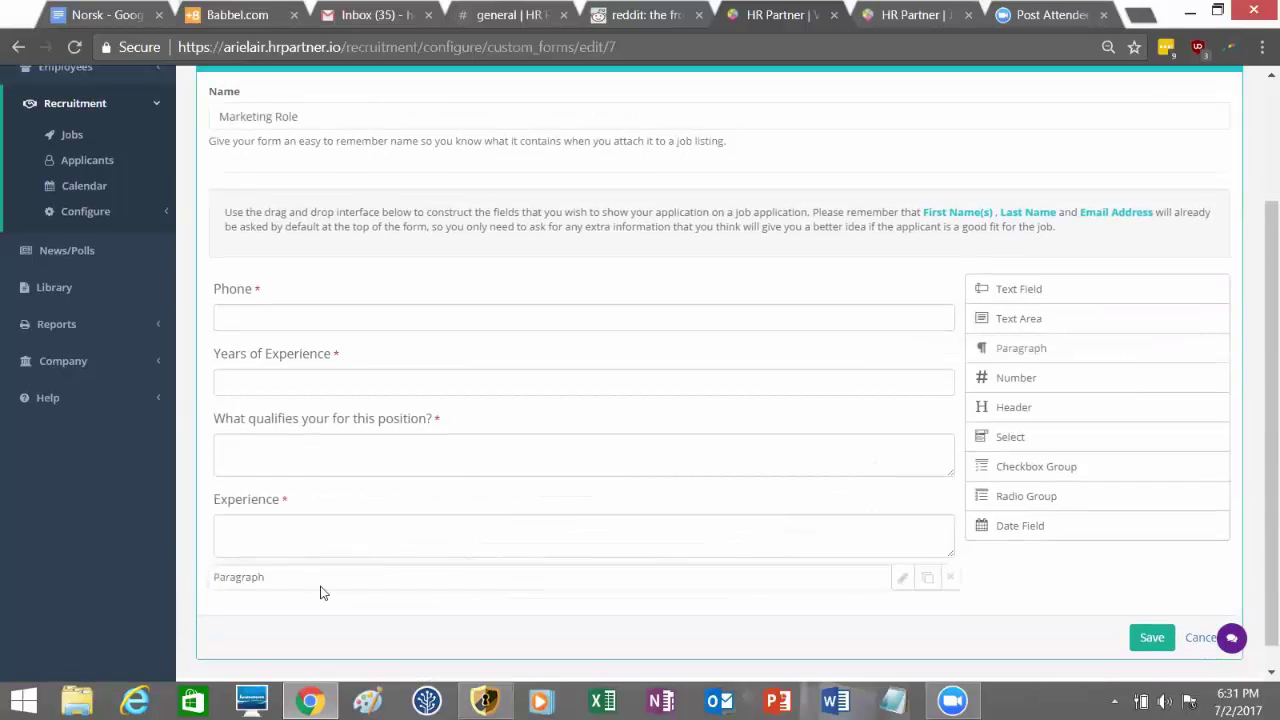
Step: Set the new paragraph's content to "Please upload your resume below." and close its settings
left_click(902, 580)
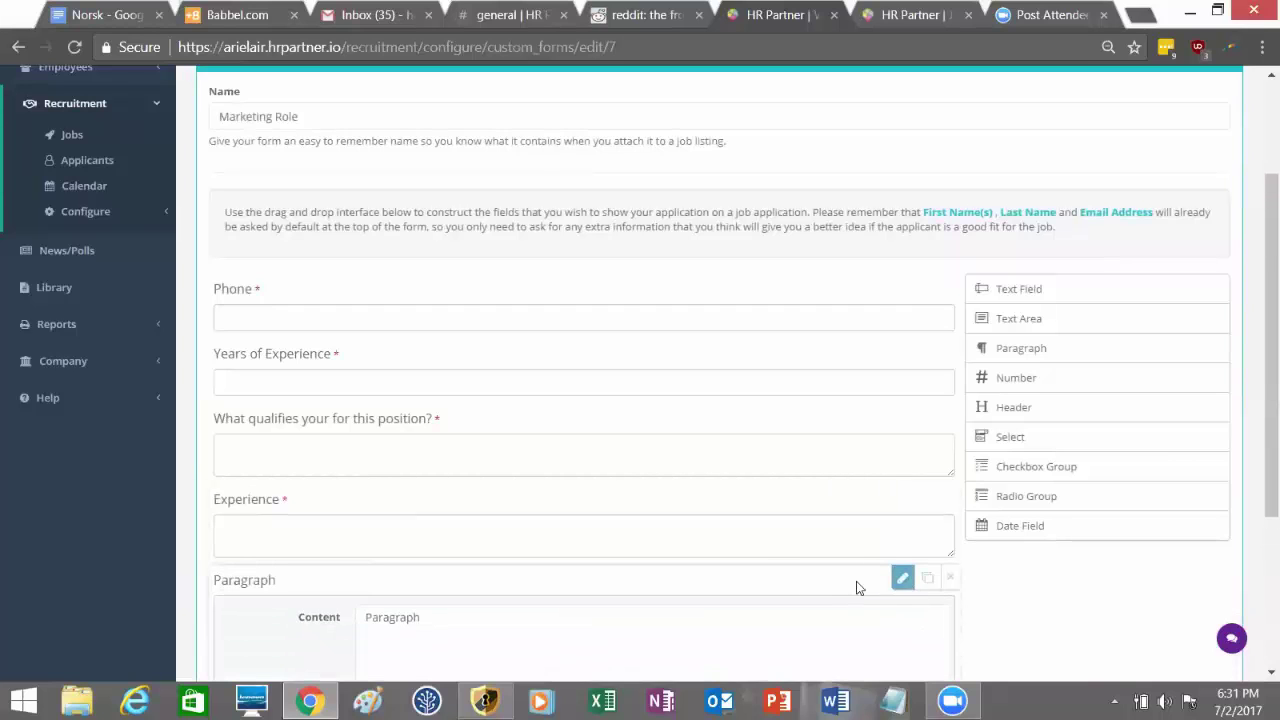
scroll(338, 491, "down", 1)
left_click_drag(420, 517, 365, 517)
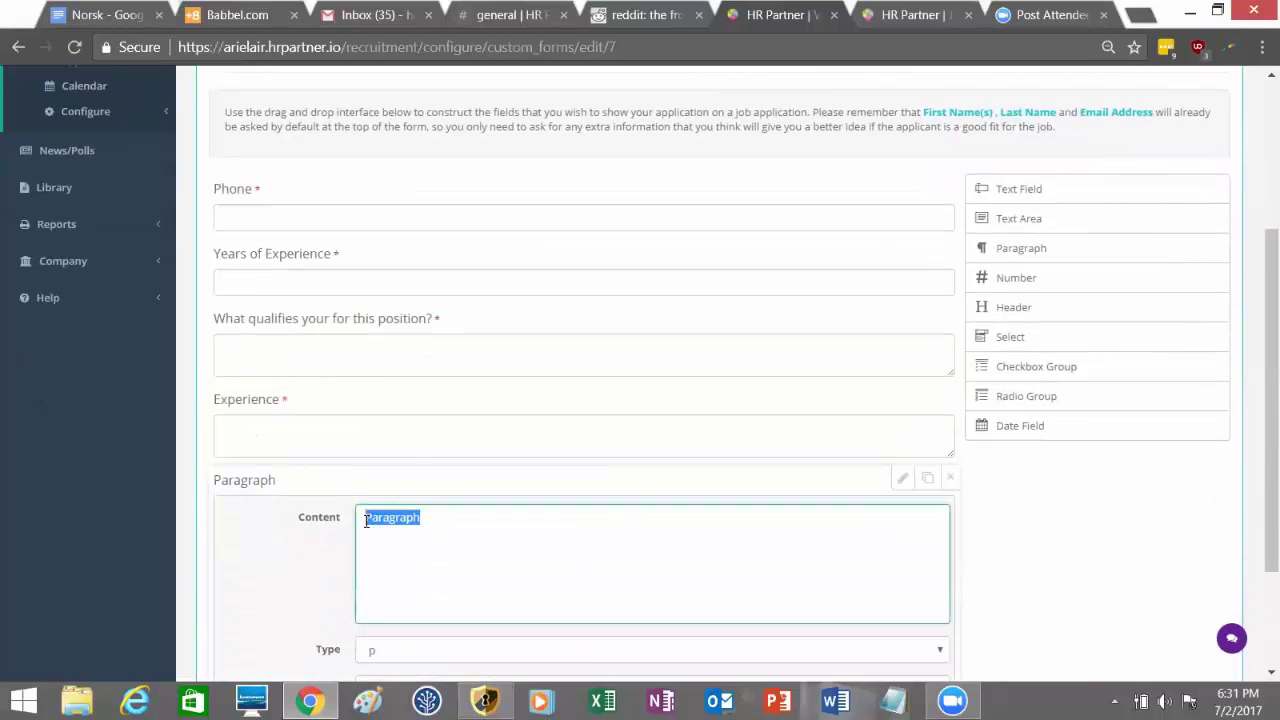
type("Ty")
key("BackSpace")
key("BackSpace")
type("Please upload your resume below.")
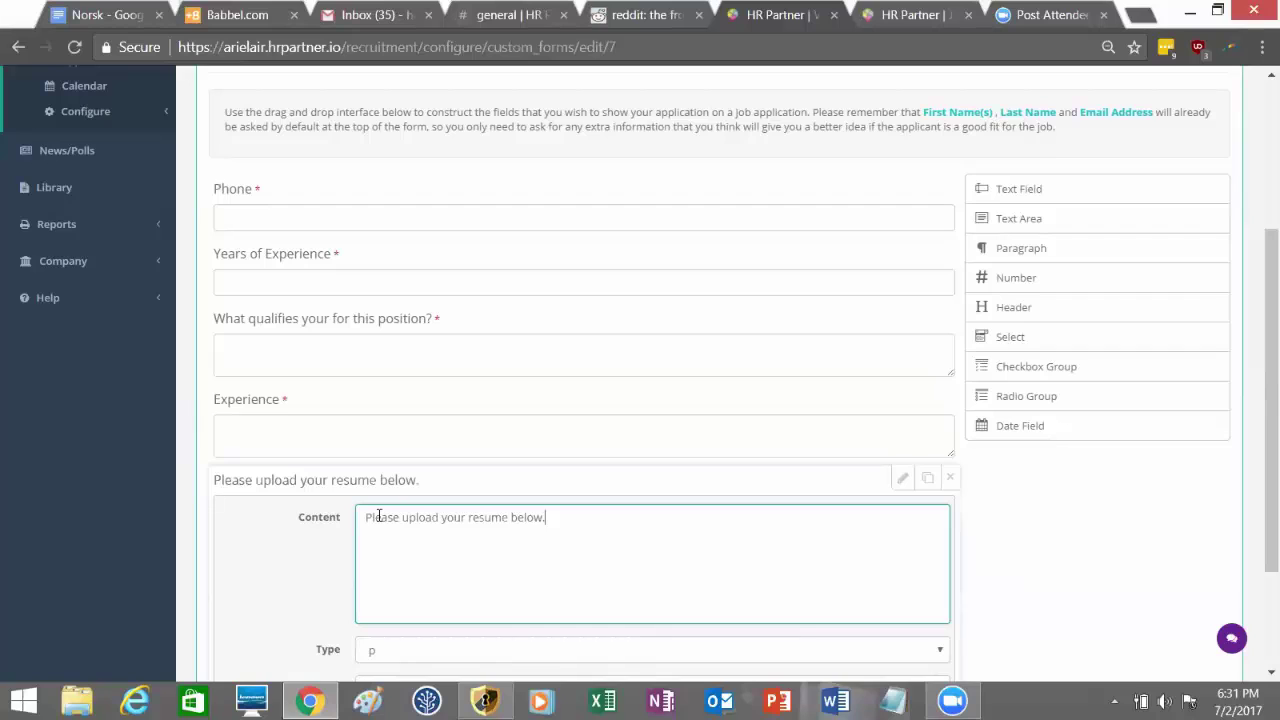
scroll(481, 402, "down", 1)
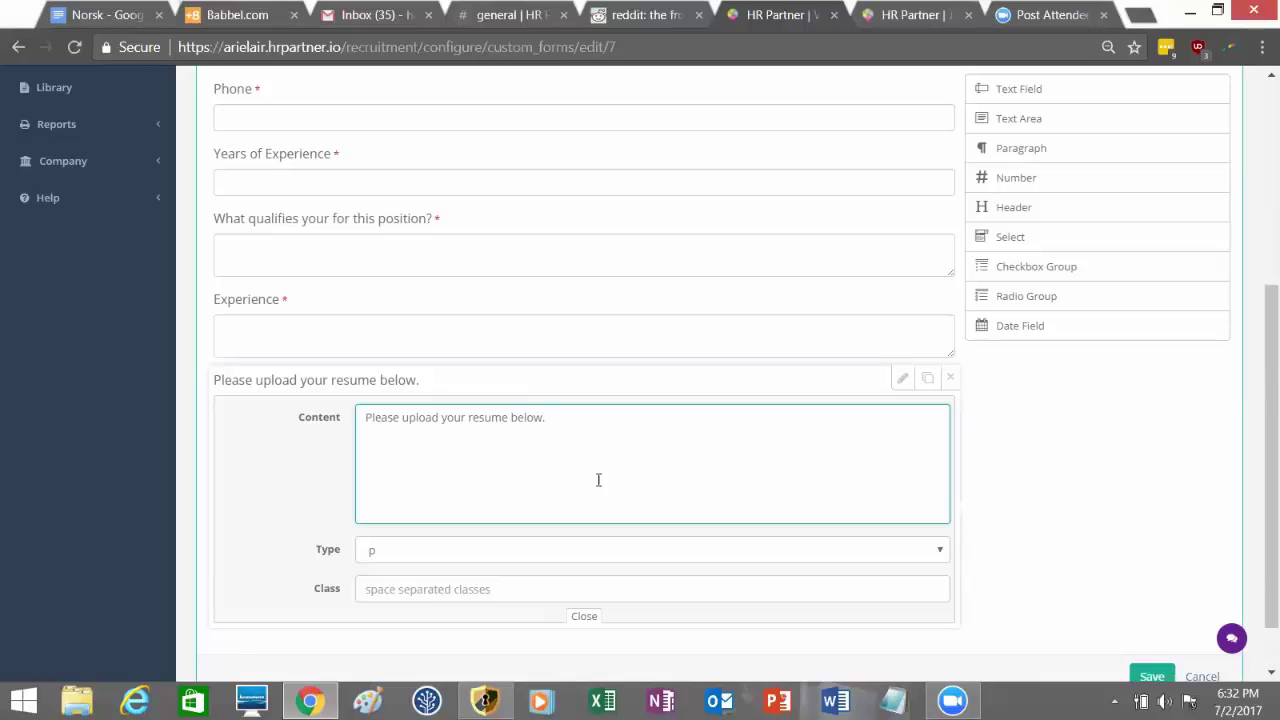
left_click(586, 618)
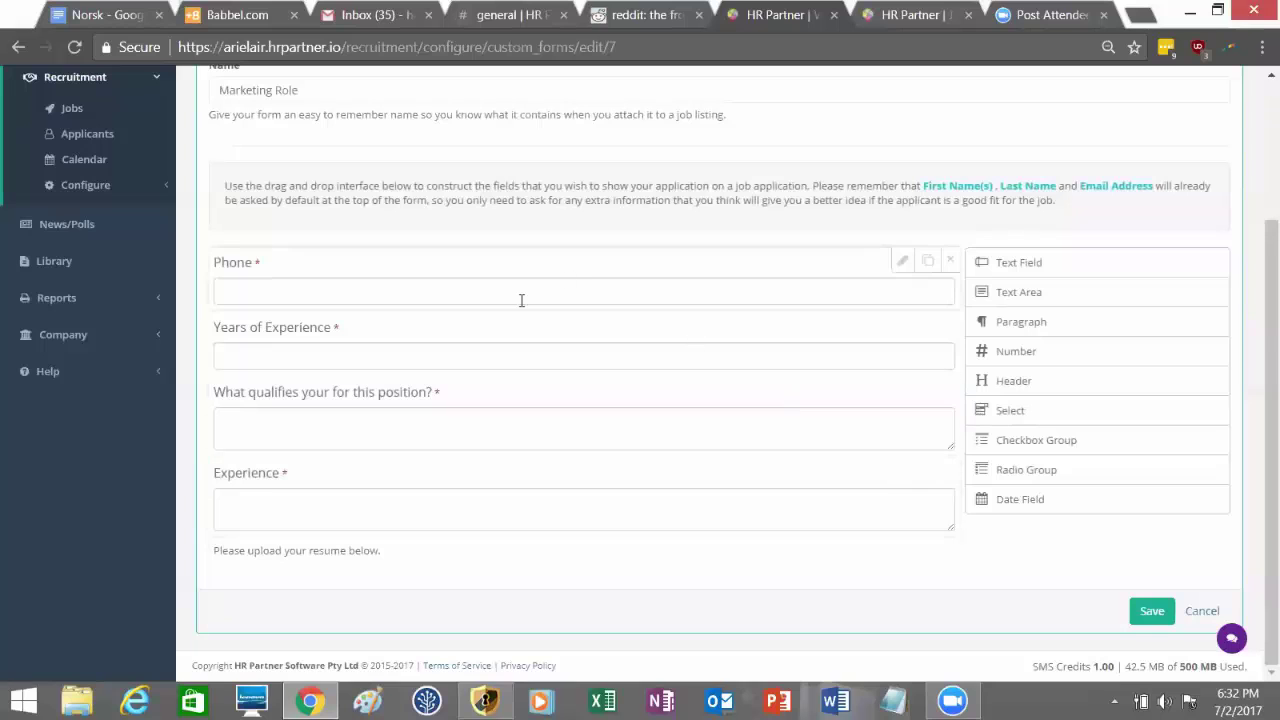
Step: Save the custom form and open a preview of the Marketing Role application form
left_click(1150, 611)
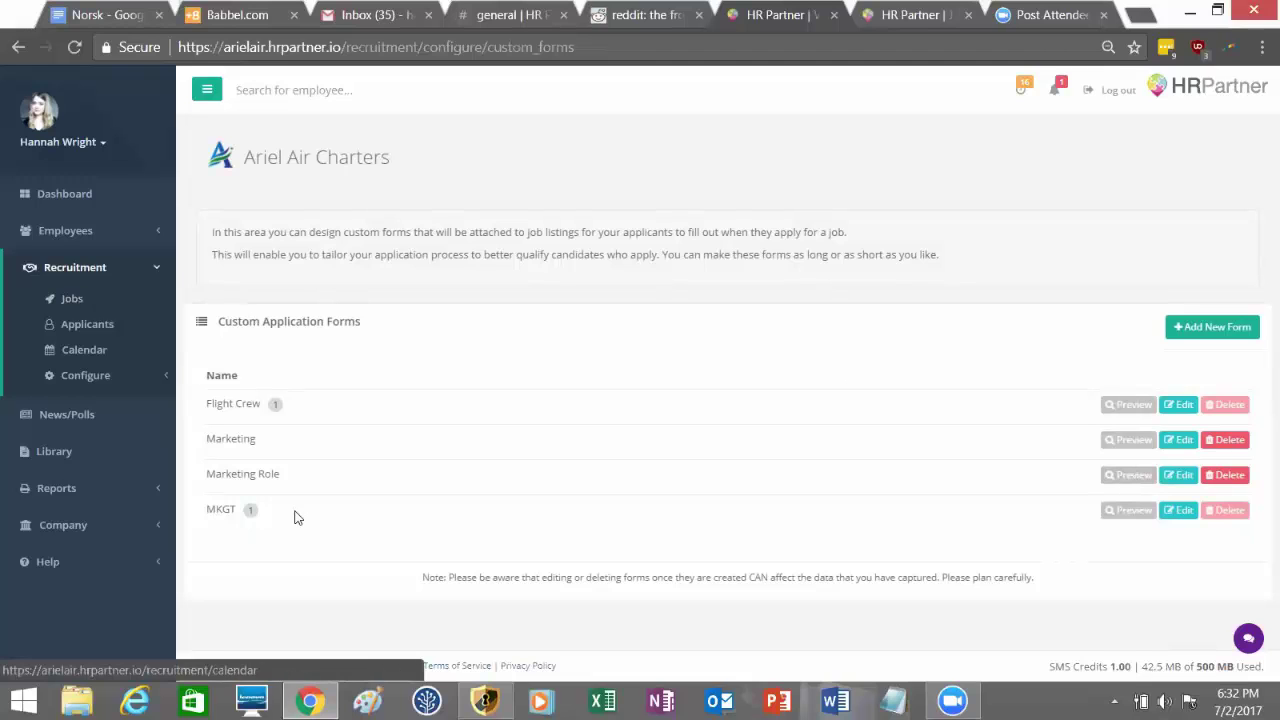
left_click_drag(237, 474, 1134, 484)
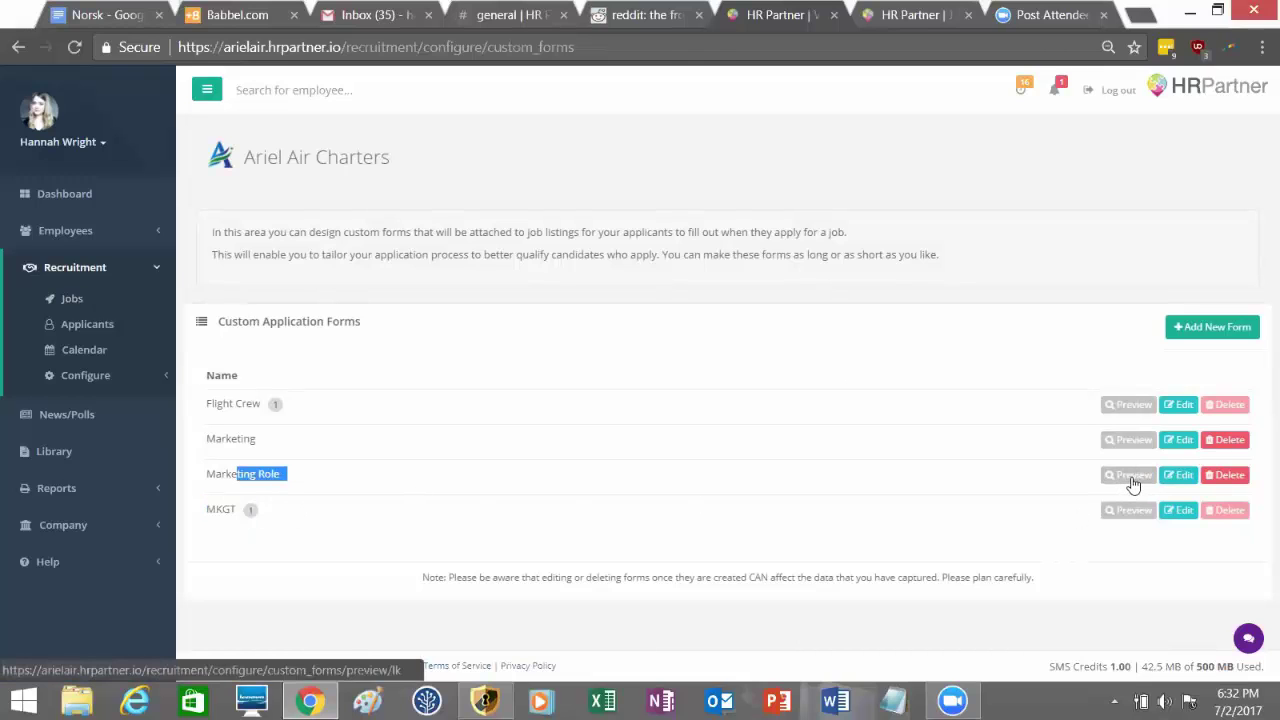
left_click(1134, 484)
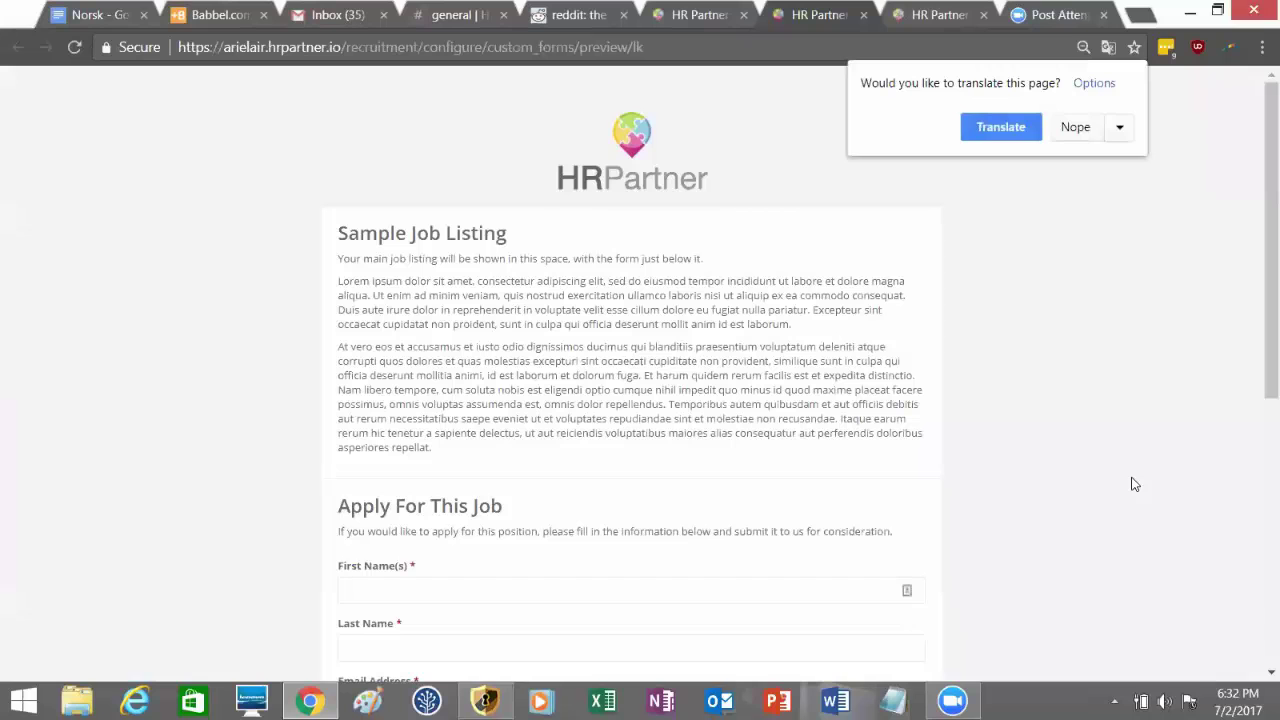
Step: Look through the previewed Marketing Role application form and return to the custom application forms list
scroll(1130, 481, "down", 5)
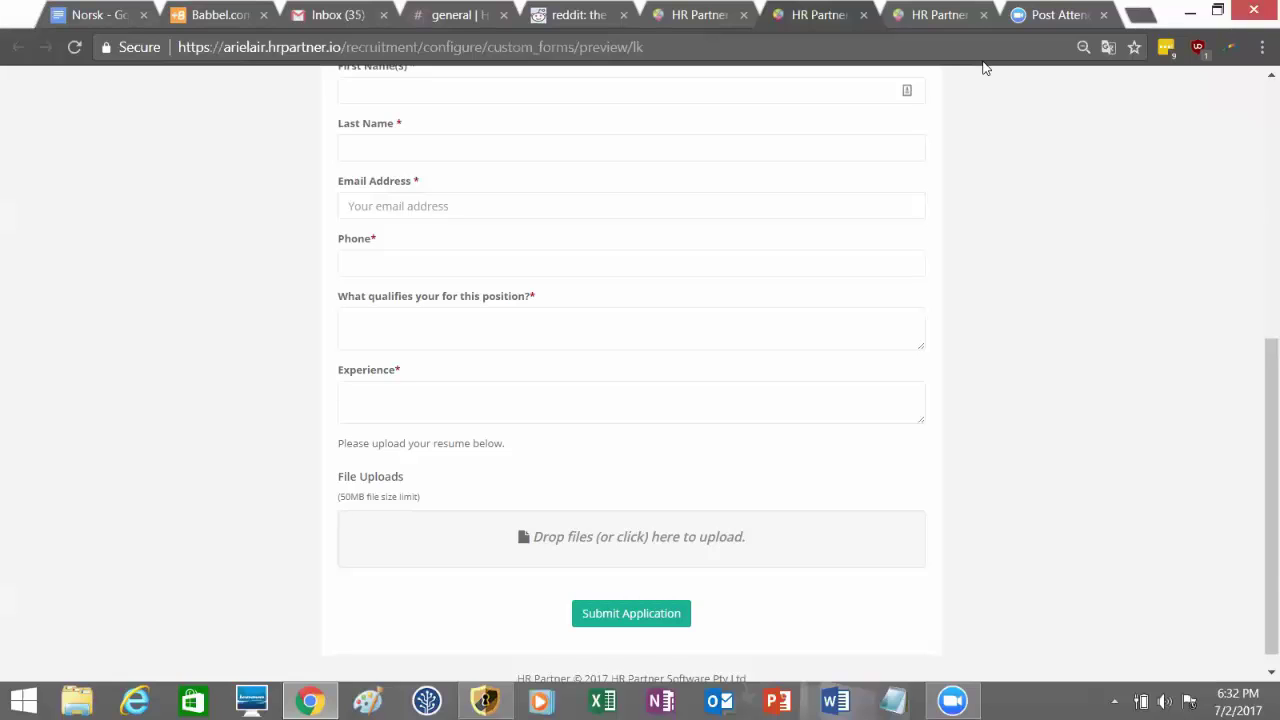
scroll(985, 67, "up", 5)
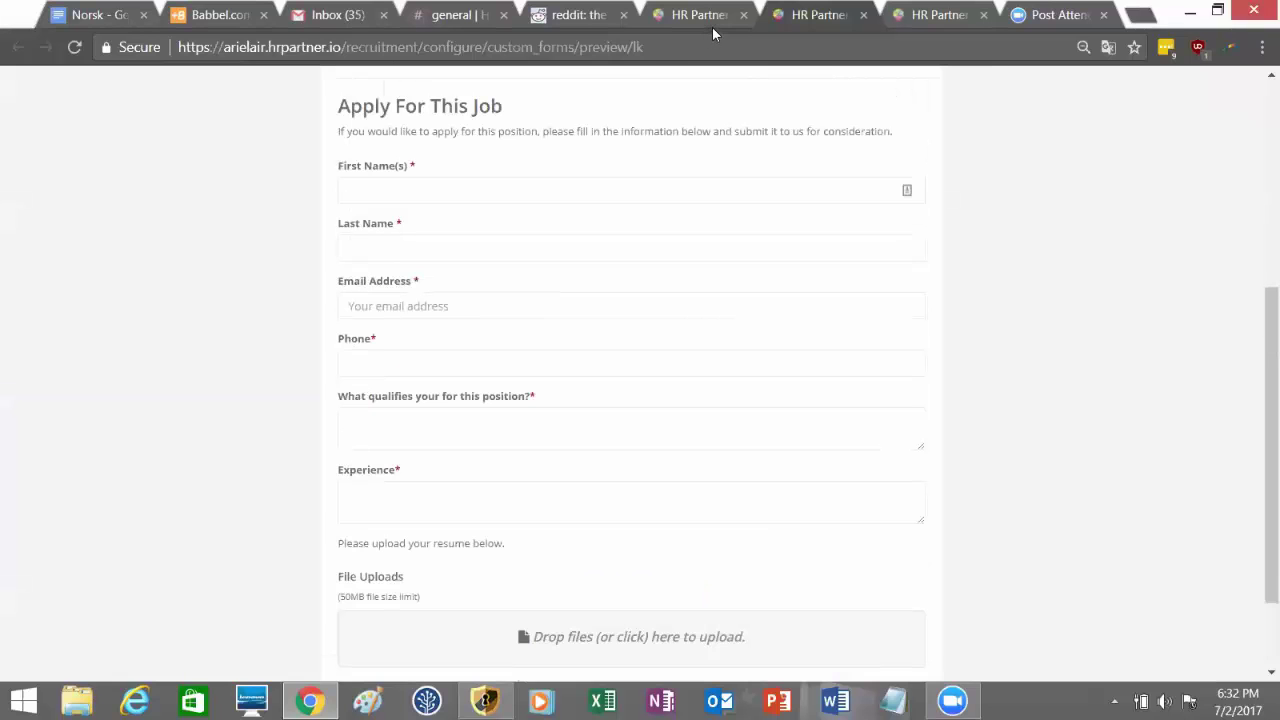
left_click(712, 27)
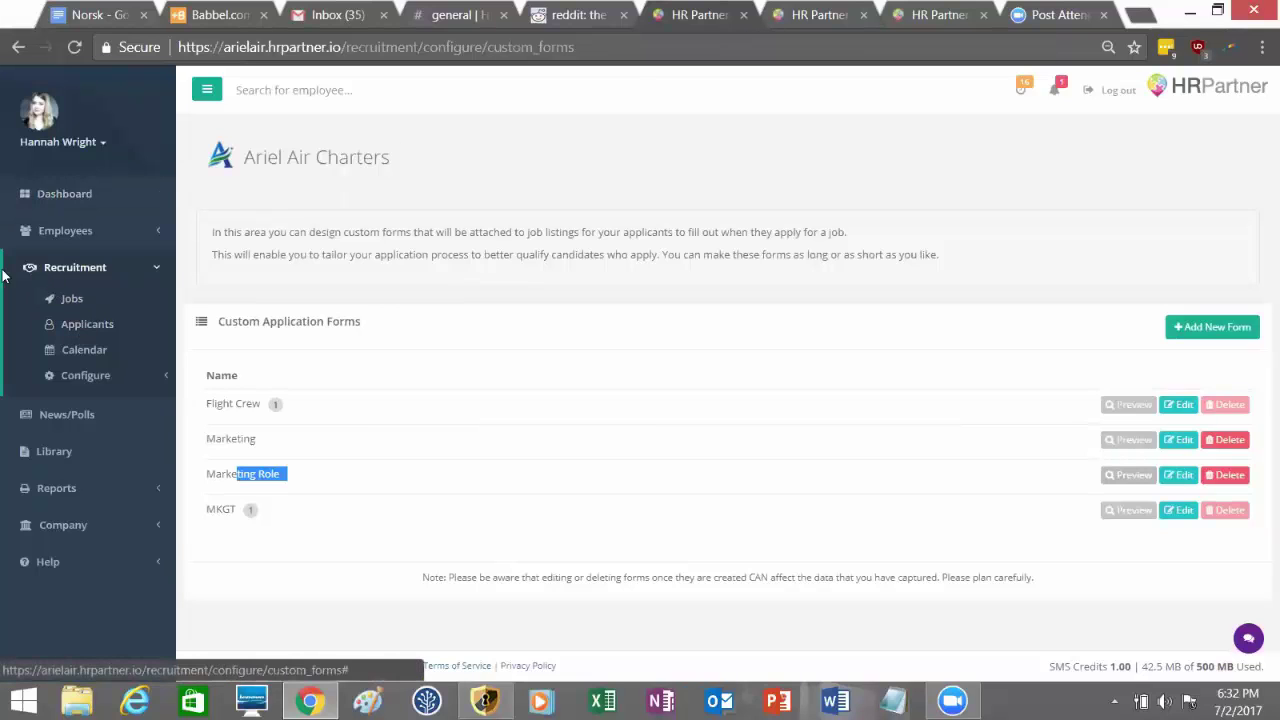
Step: Go to the recruitment job listings and open the company's public jobs board page
left_click(66, 299)
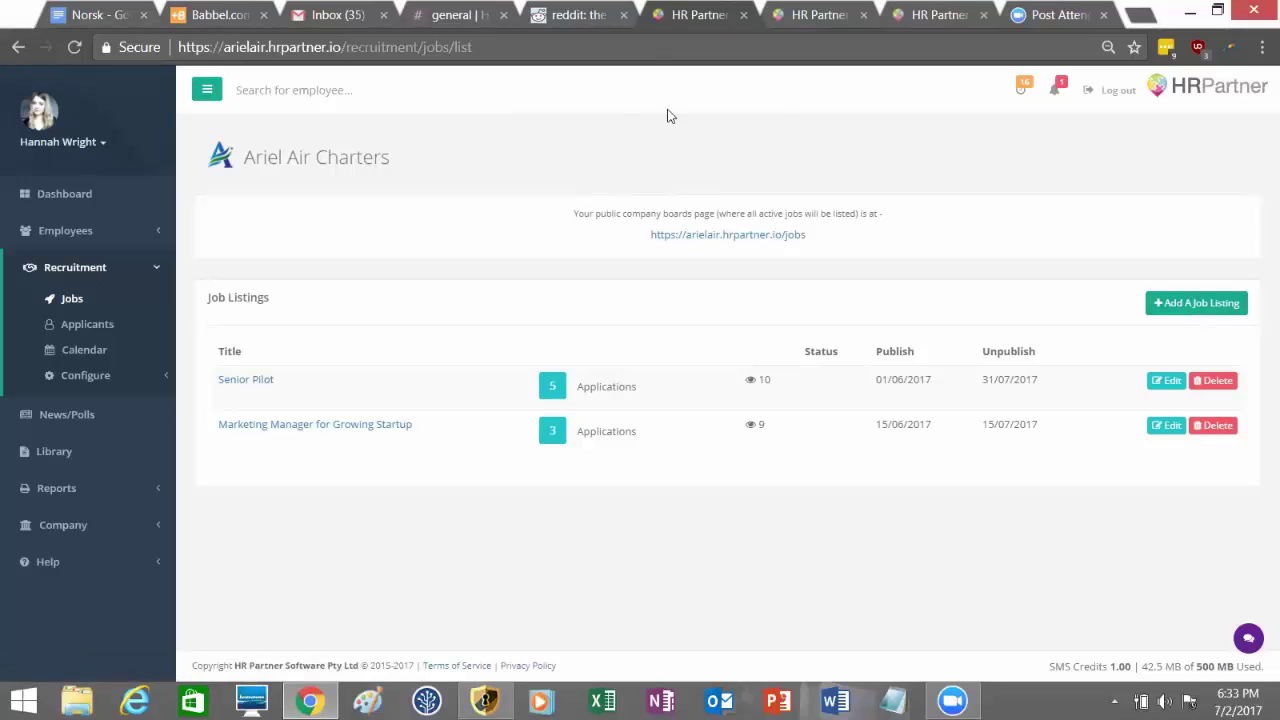
left_click(724, 236)
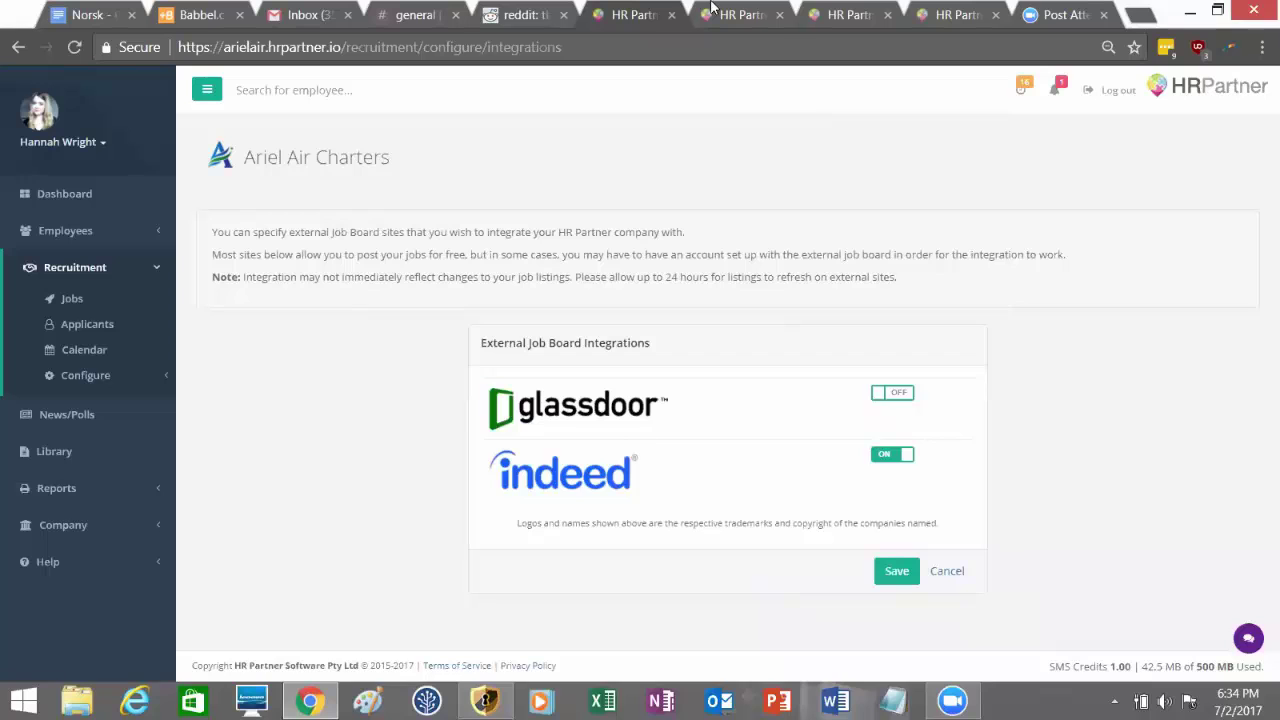
Step: Turn on the Glassdoor external job board integration and save the integration settings
left_click(143, 378)
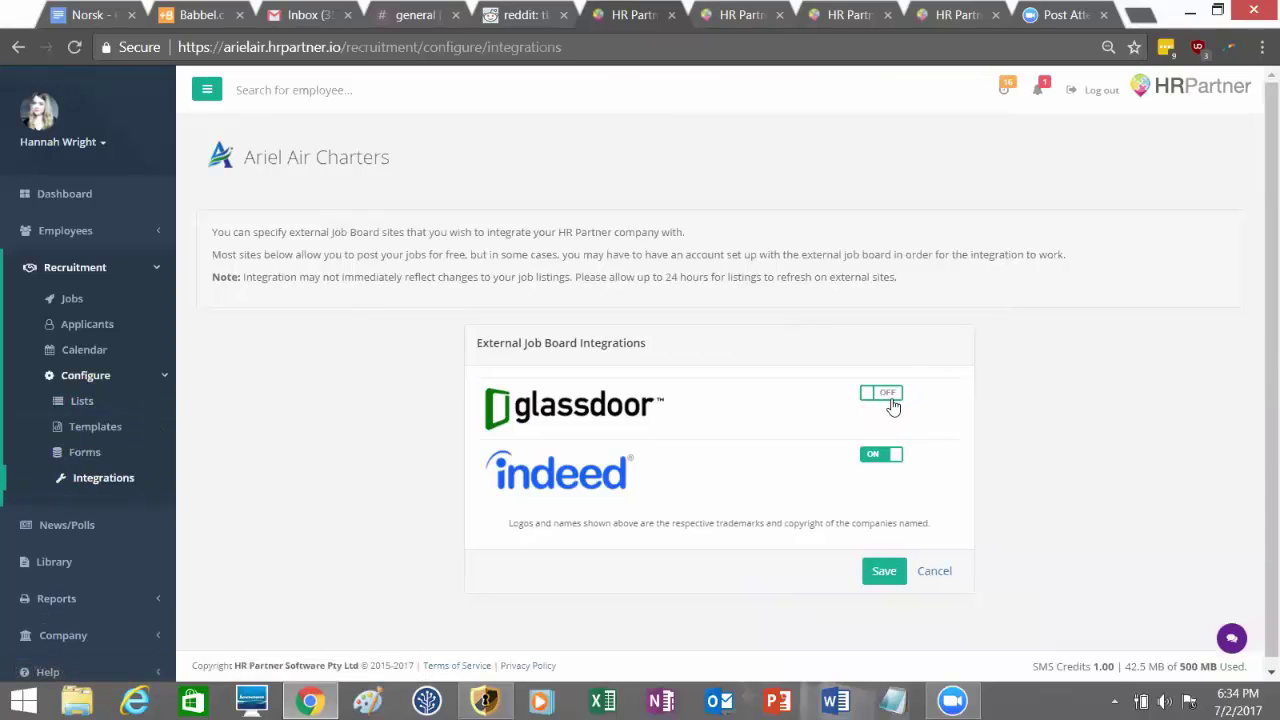
left_click(894, 398)
left_click(895, 585)
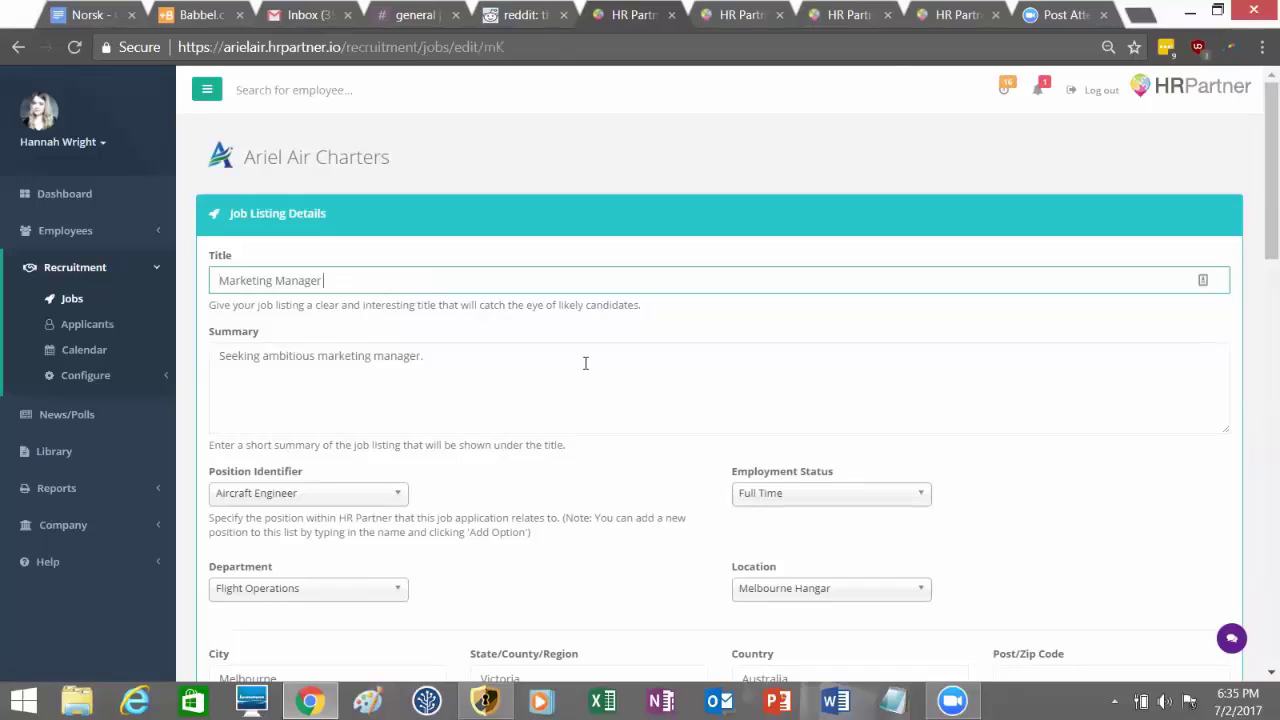
Step: Set the Position Identifier of the Marketing Manager job listing to Marketing Manager
left_click(586, 363)
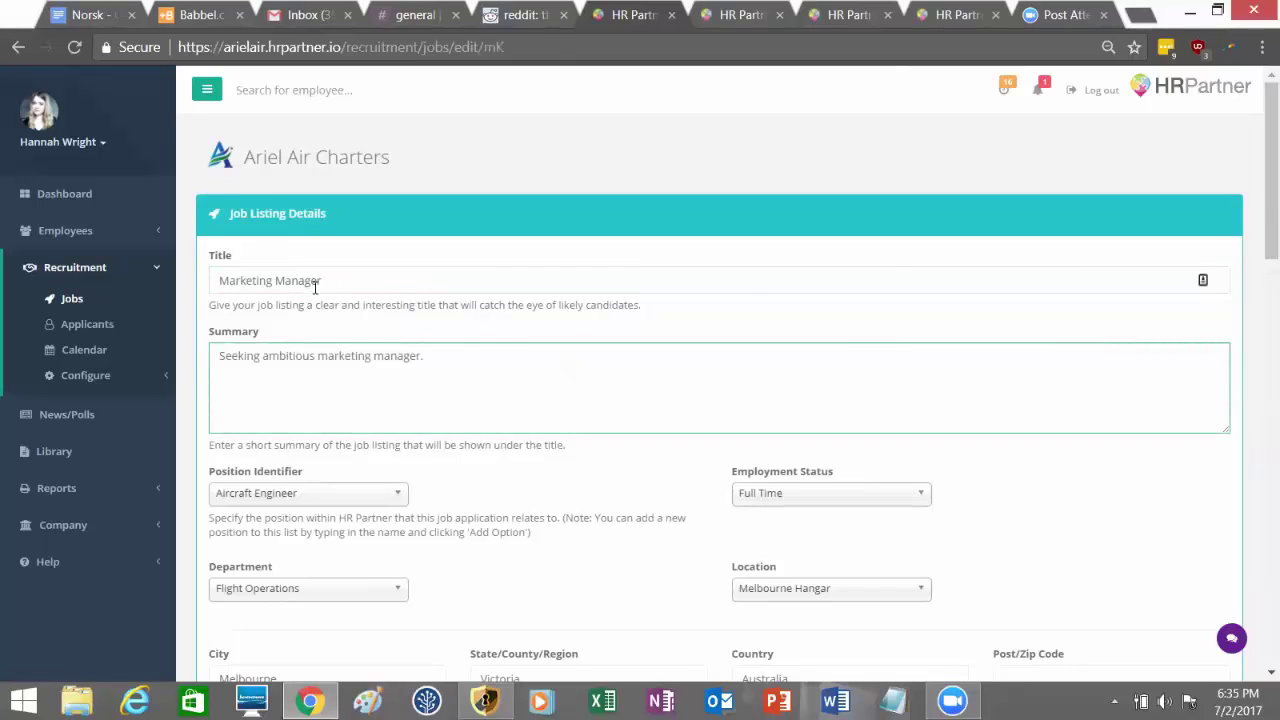
scroll(329, 280, "down", 1)
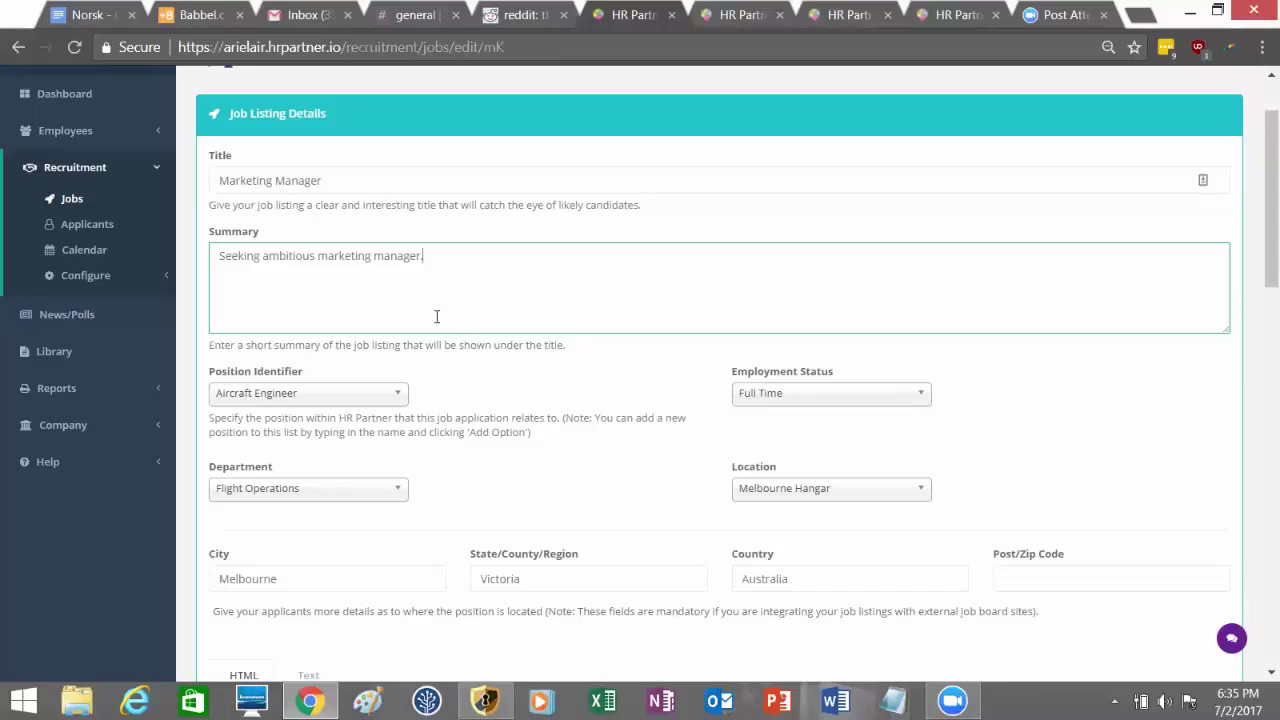
scroll(419, 308, "down", 1)
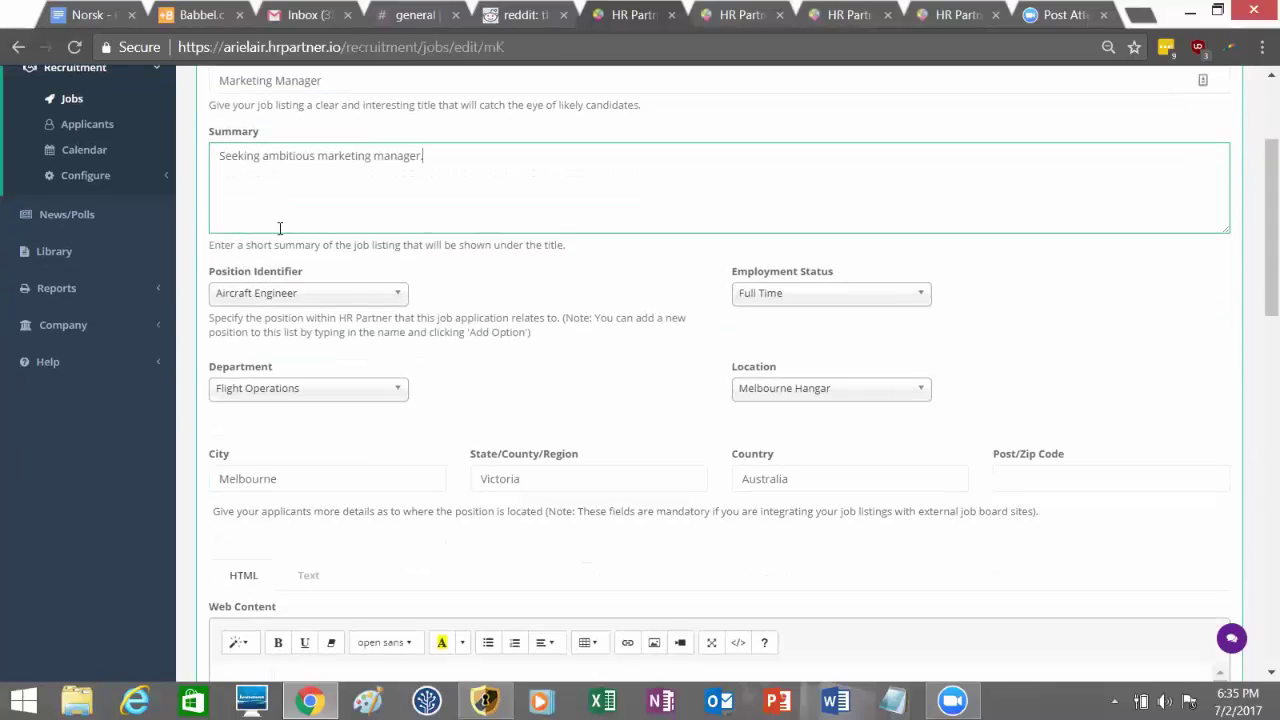
left_click(303, 292)
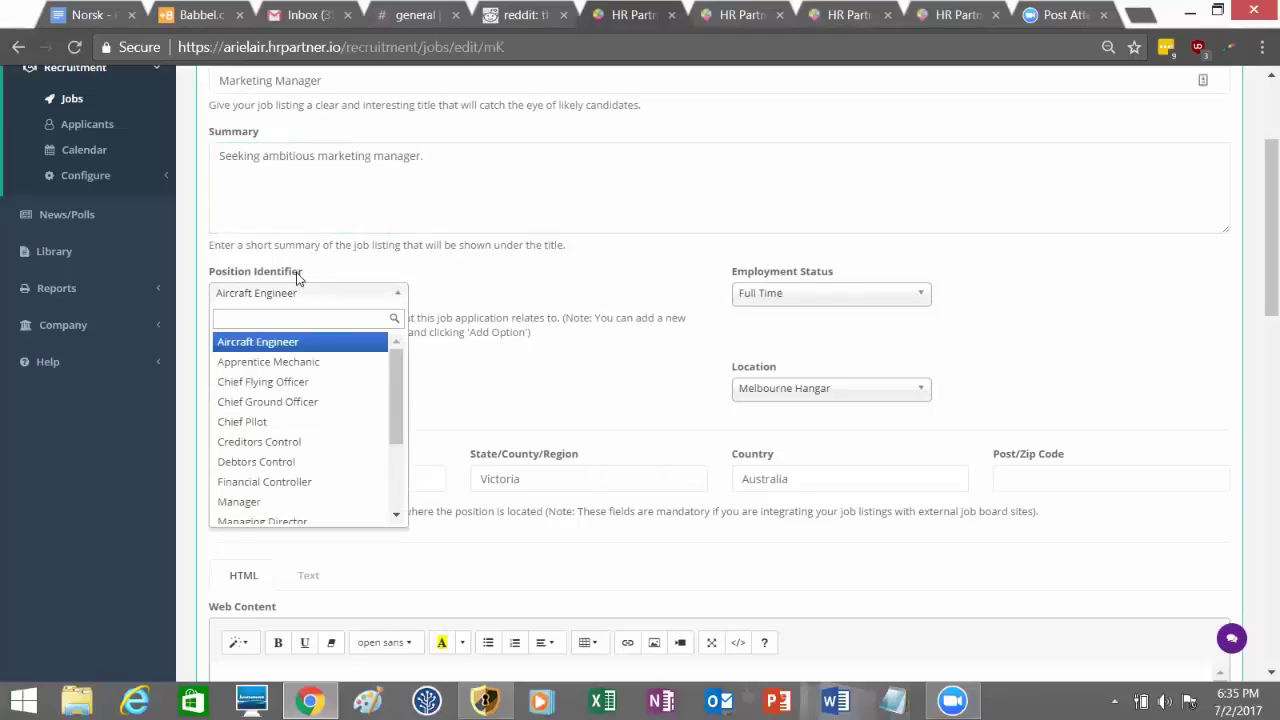
type("Marketing")
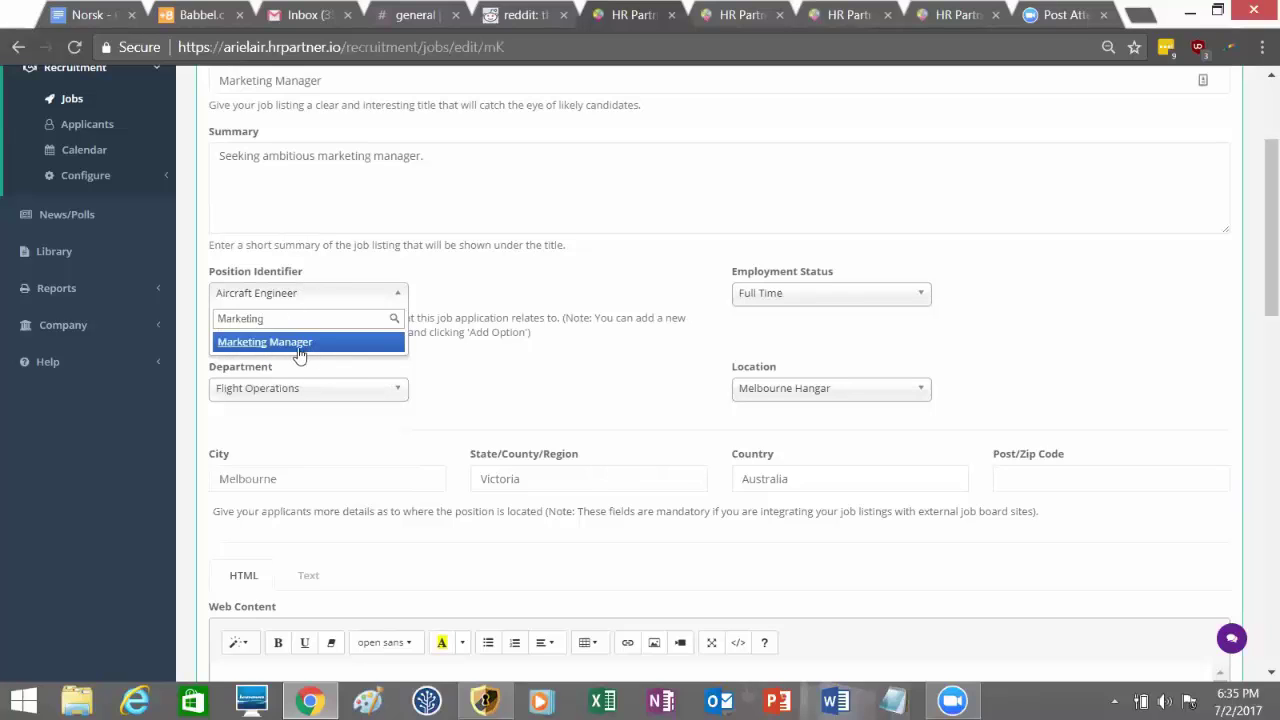
left_click(282, 346)
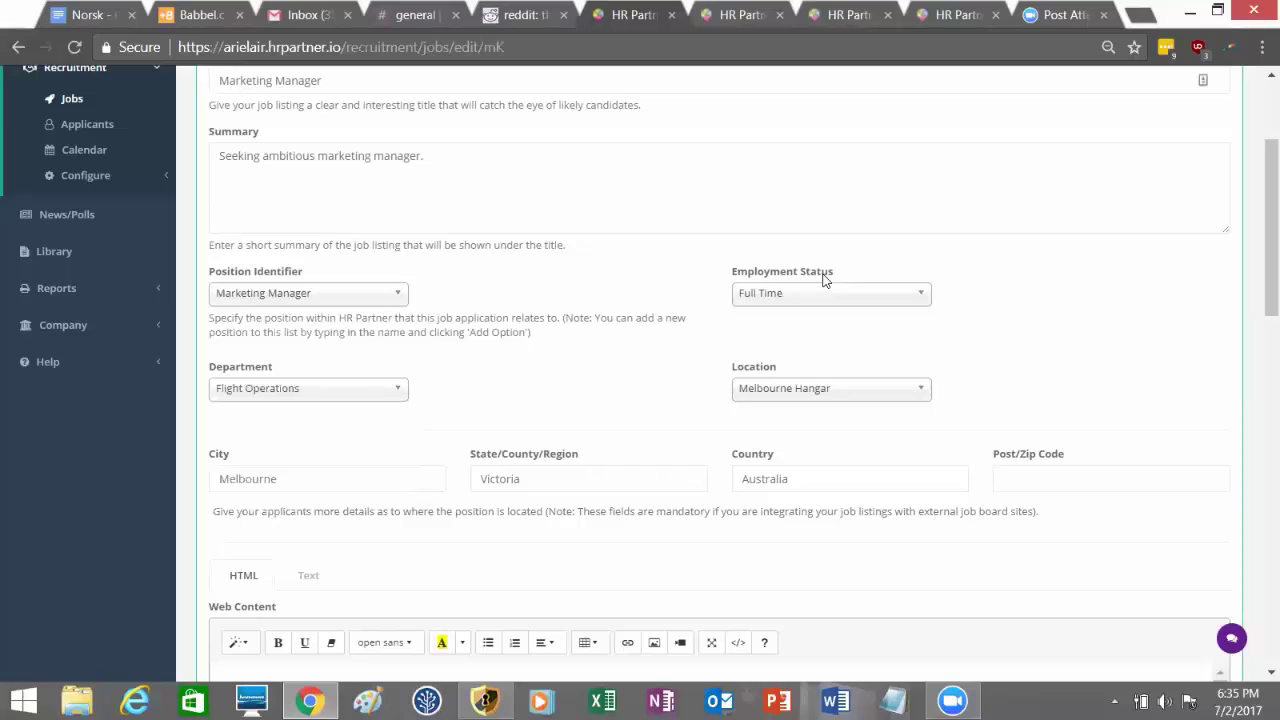
Step: Select Full Time as the listing's employment status and Administration as its department
left_click(770, 294)
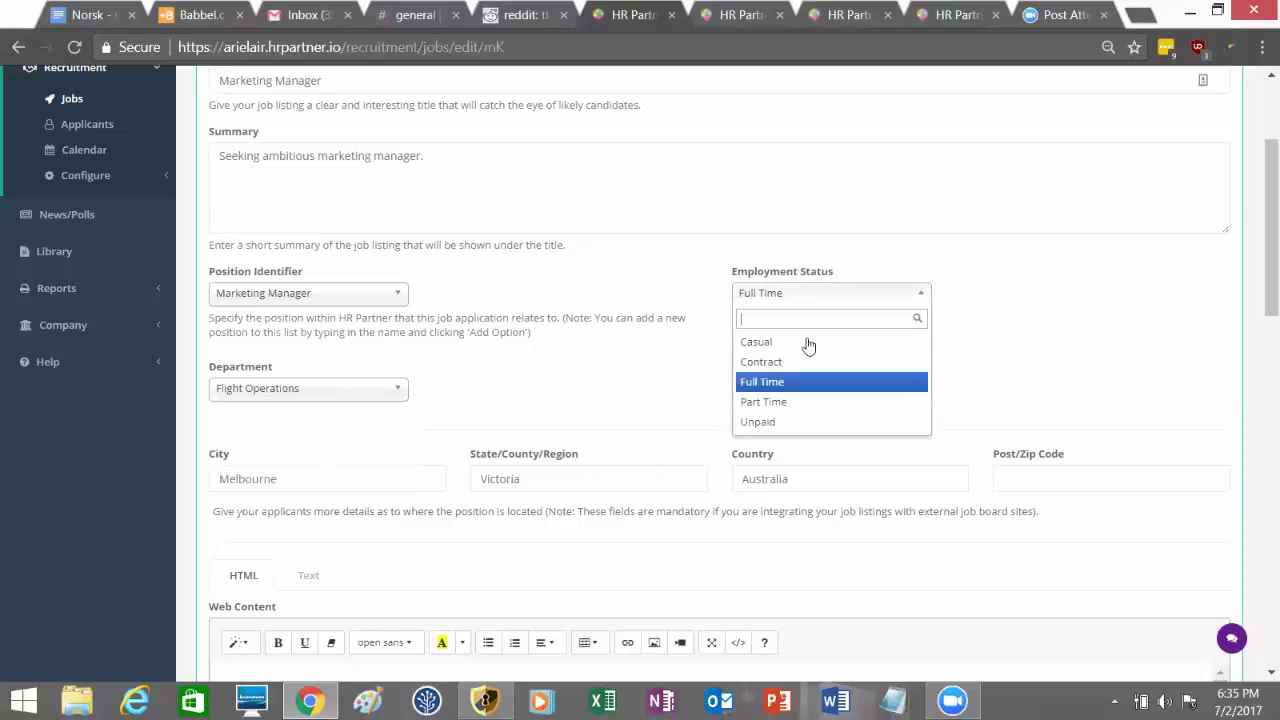
left_click(776, 381)
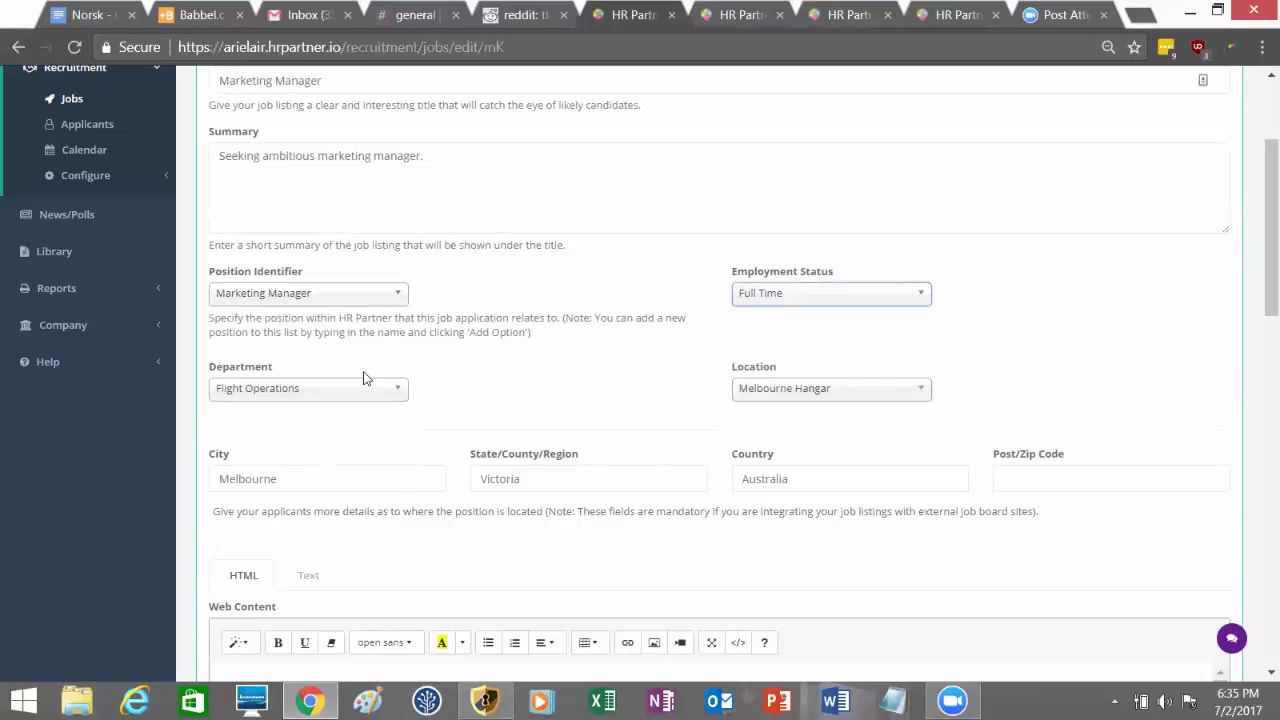
left_click(322, 386)
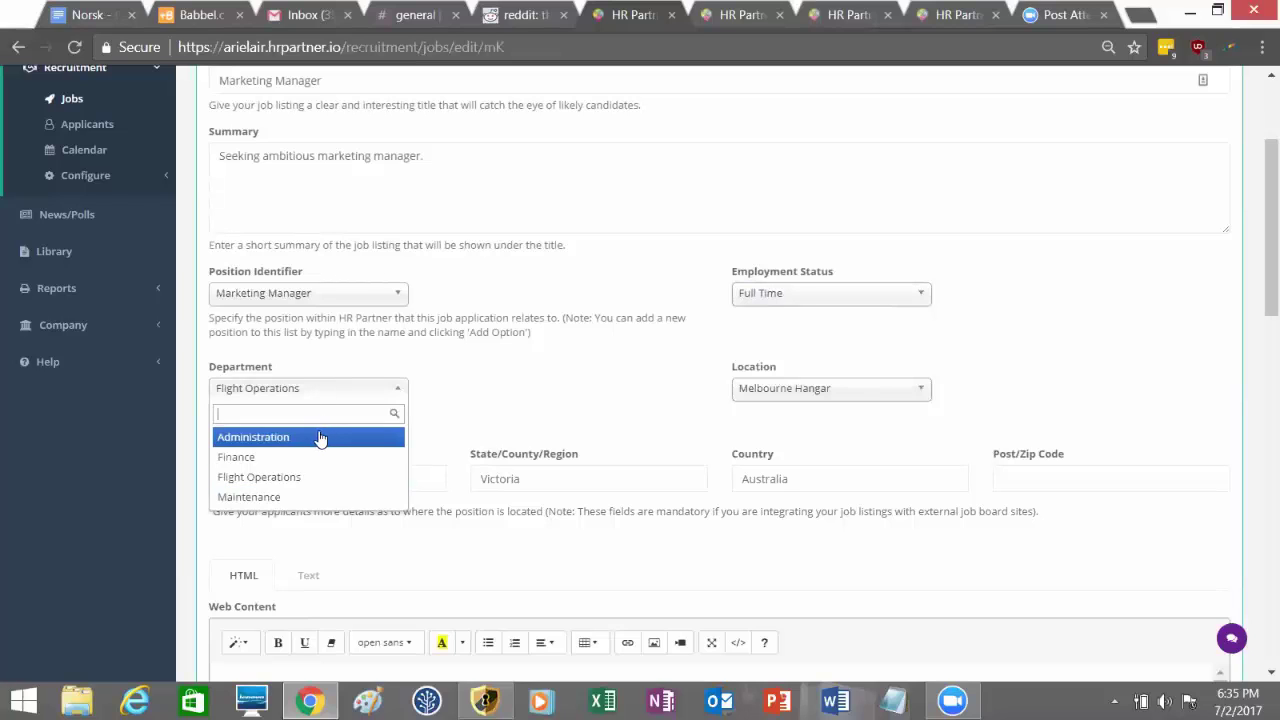
left_click(320, 438)
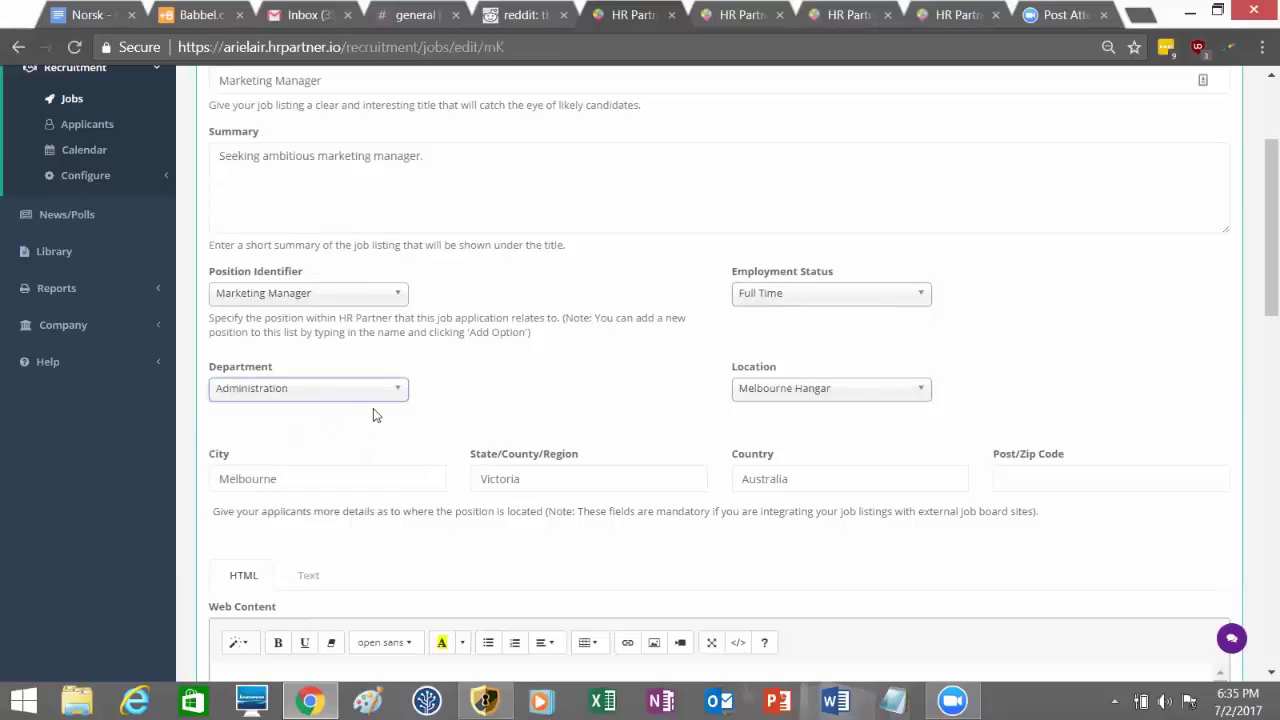
Step: Keep Melbourne Hangar as the job's location and enter 3000 as its Post/Zip Code
left_click(797, 387)
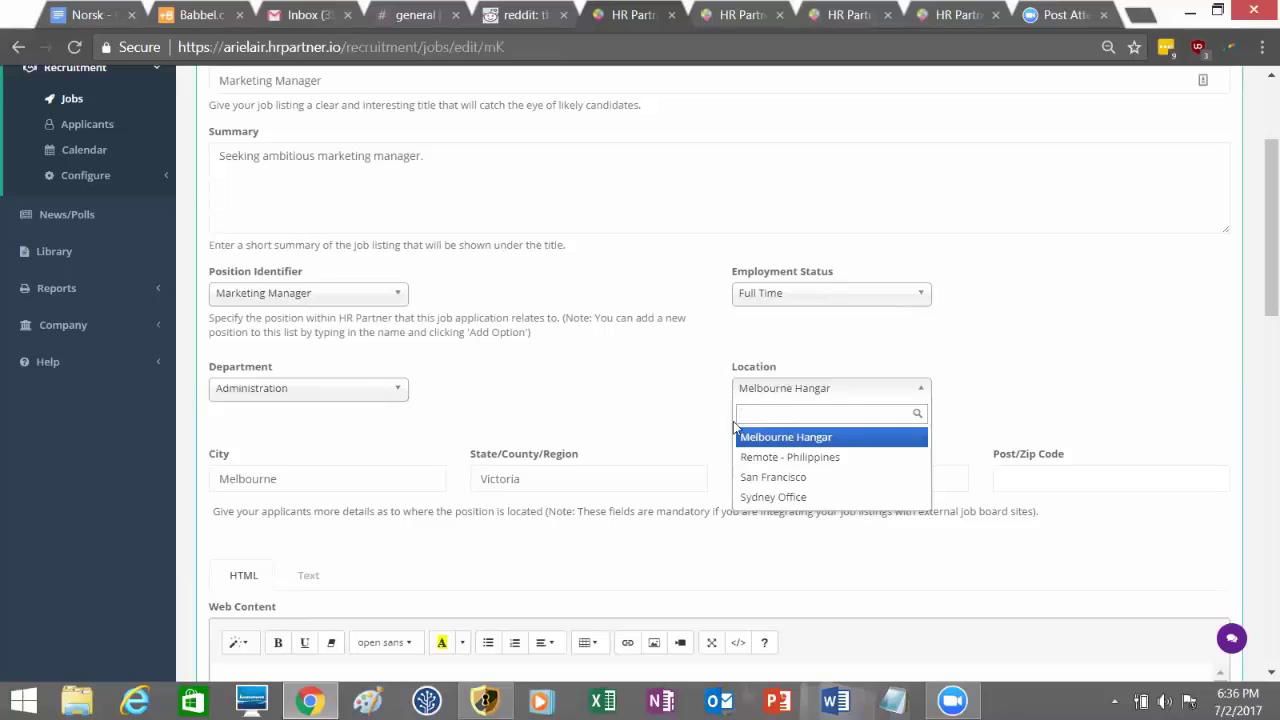
left_click(822, 389)
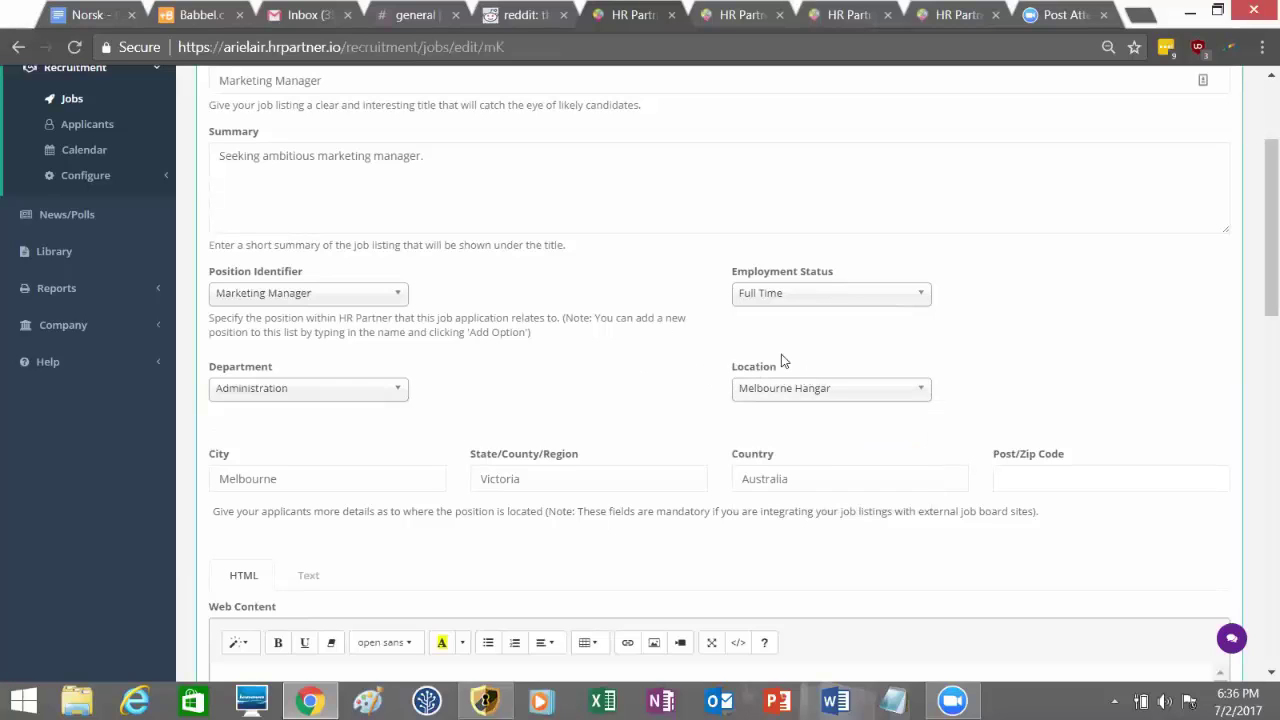
scroll(480, 214, "down", 1)
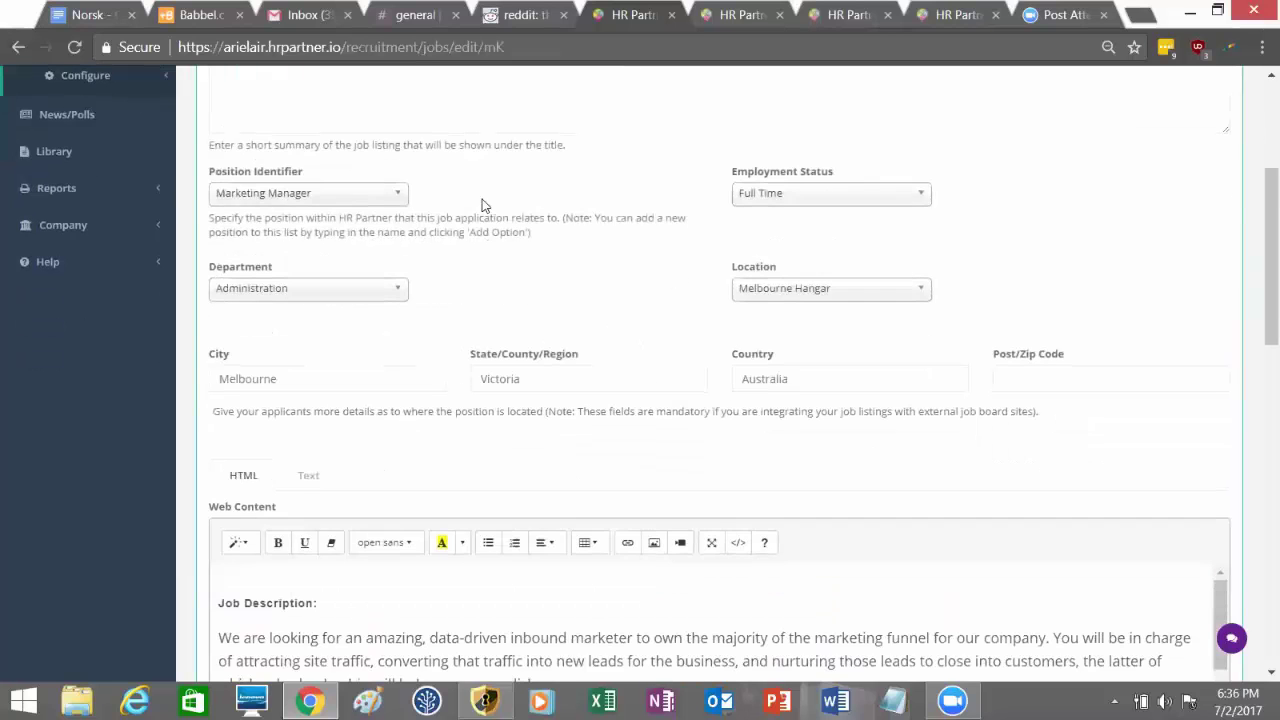
scroll(288, 478, "down", 1)
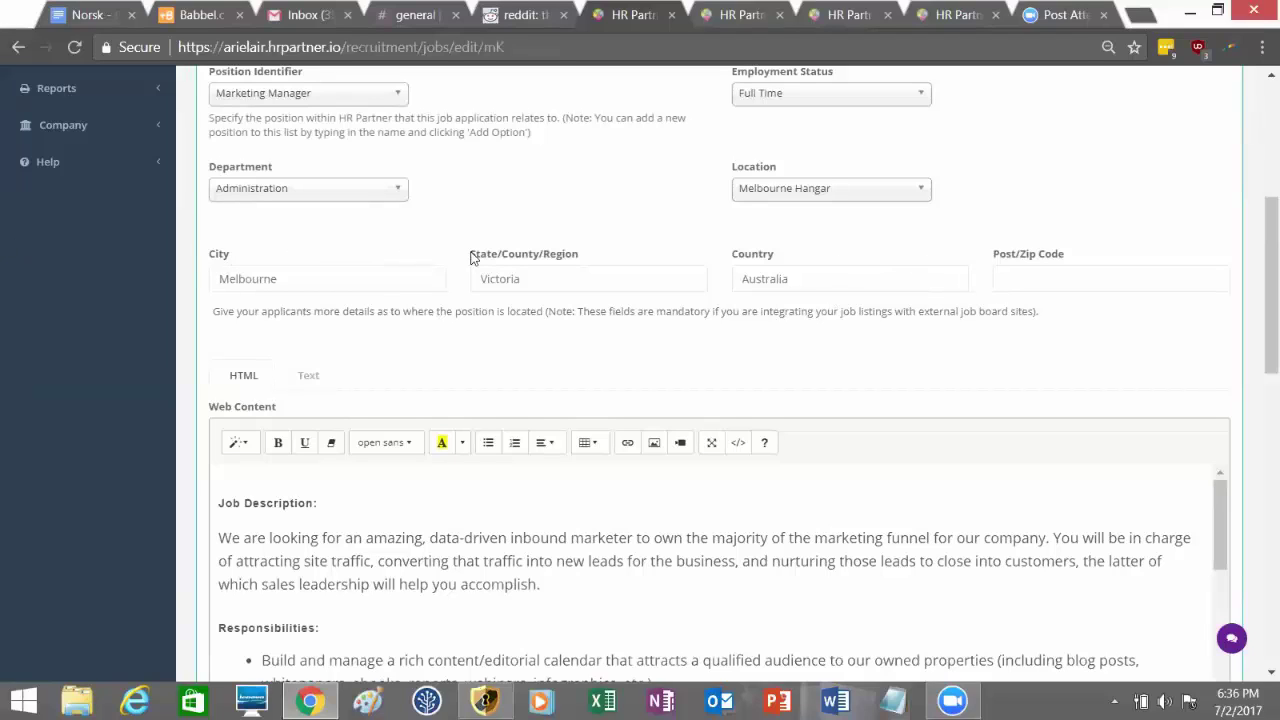
left_click(1045, 279)
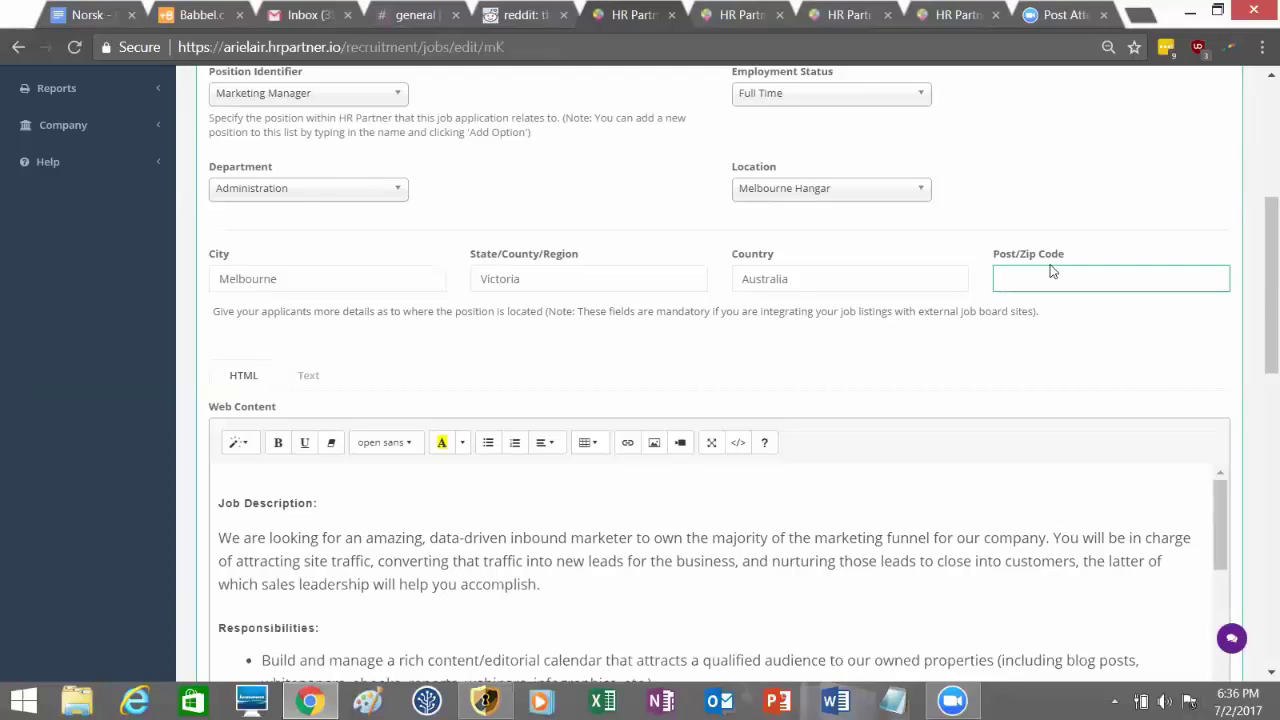
type("3000")
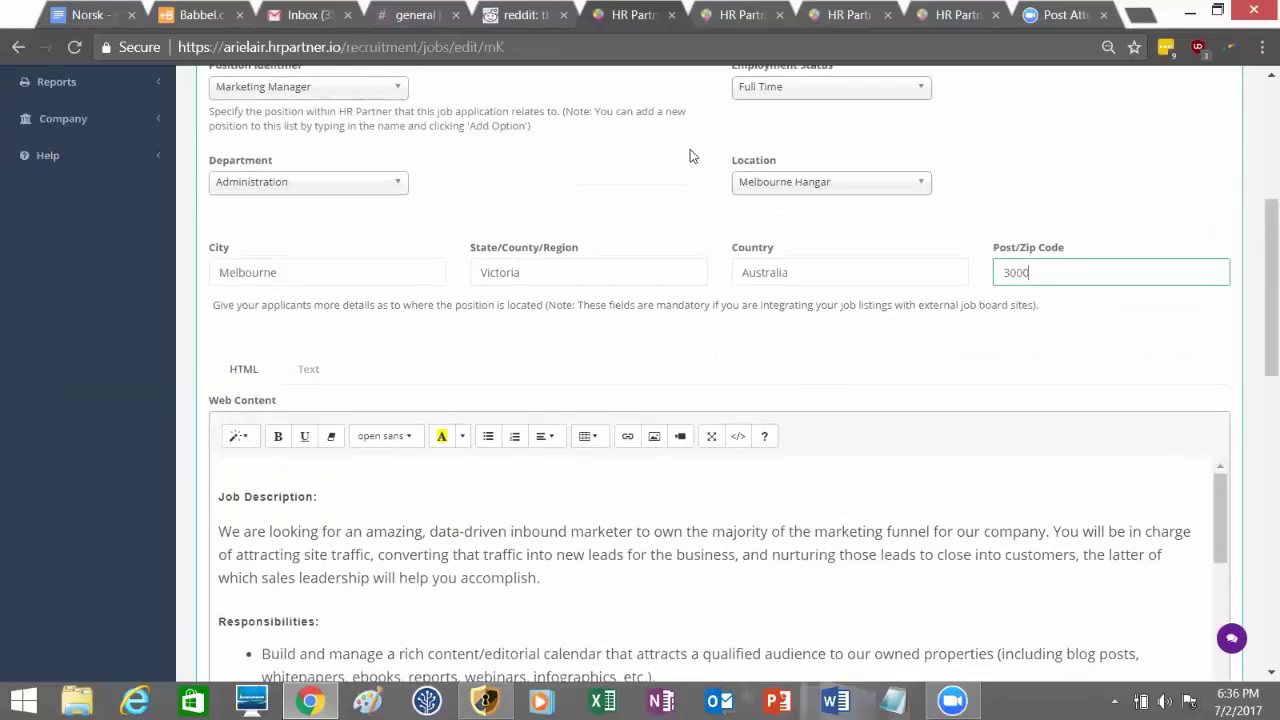
Step: Review the listing's web content, covering the job description, responsibilities, requirements and available formatting tools
scroll(660, 180, "down", 1)
scroll(436, 330, "down", 1)
scroll(414, 350, "down", 2)
scroll(950, 335, "down", 1)
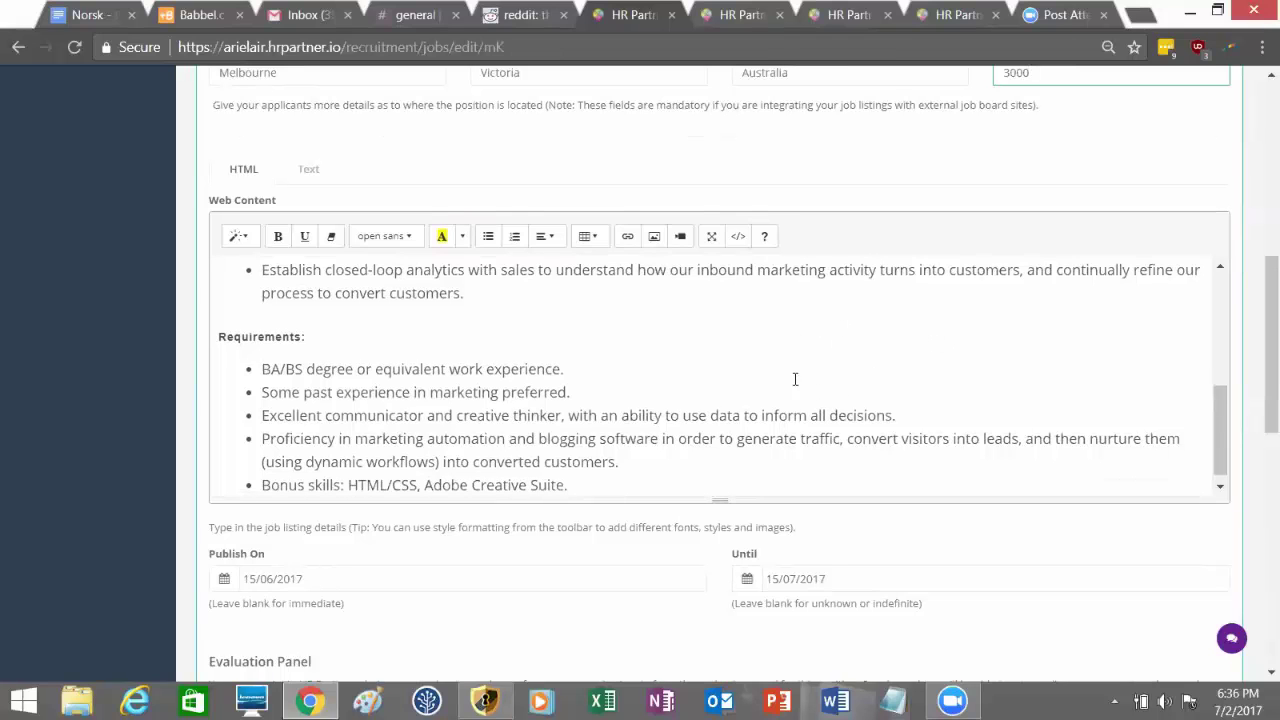
scroll(780, 392, "up", 5)
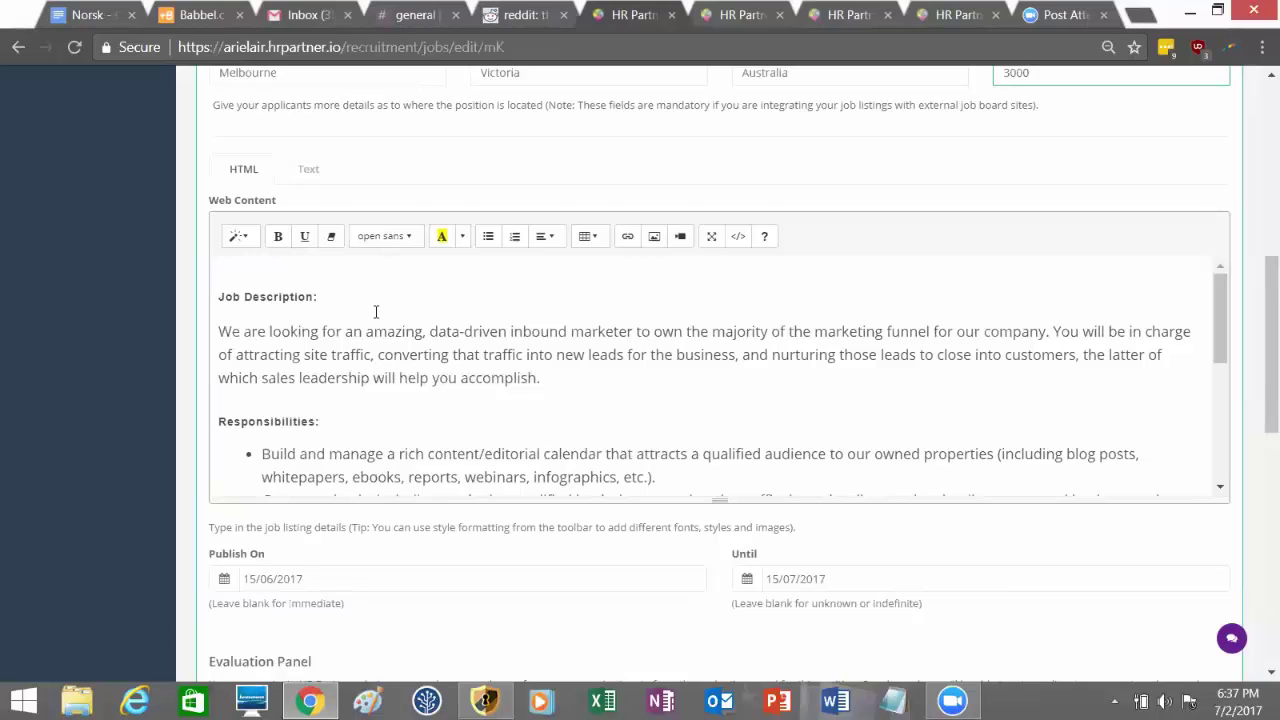
triple_click(303, 296)
left_click(320, 334)
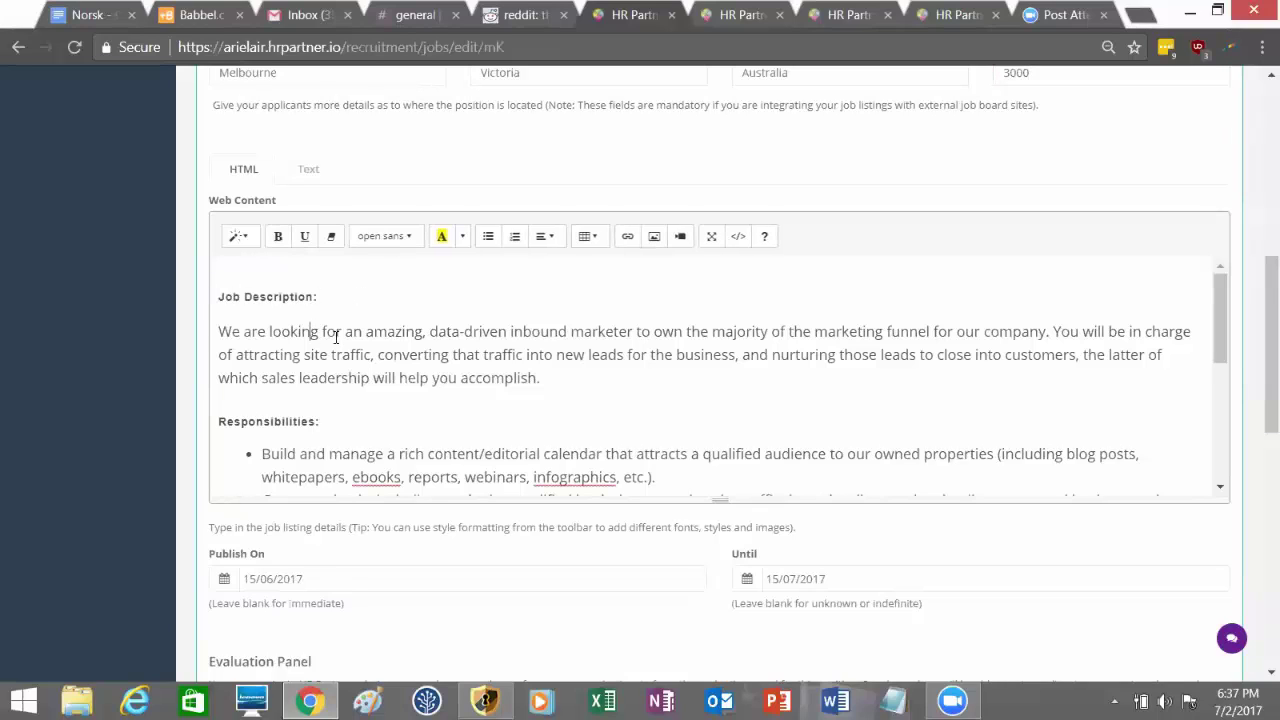
scroll(340, 360, "down", 2)
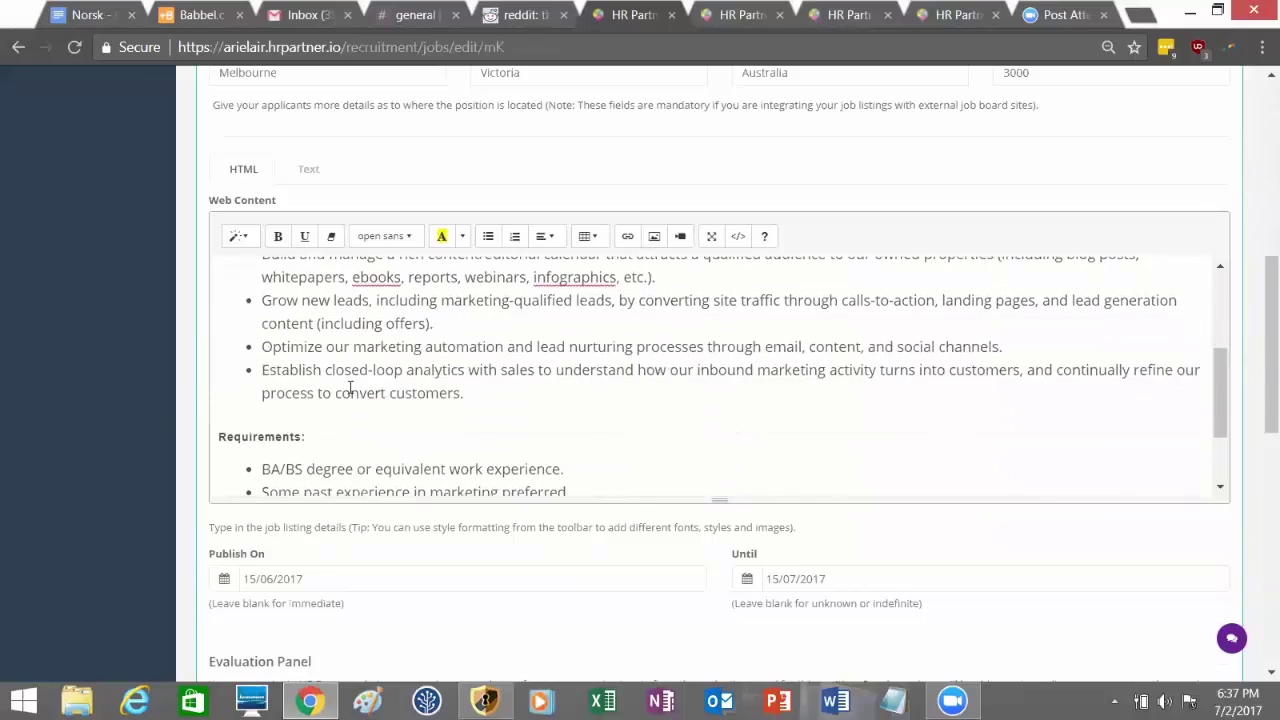
scroll(350, 387, "down", 1)
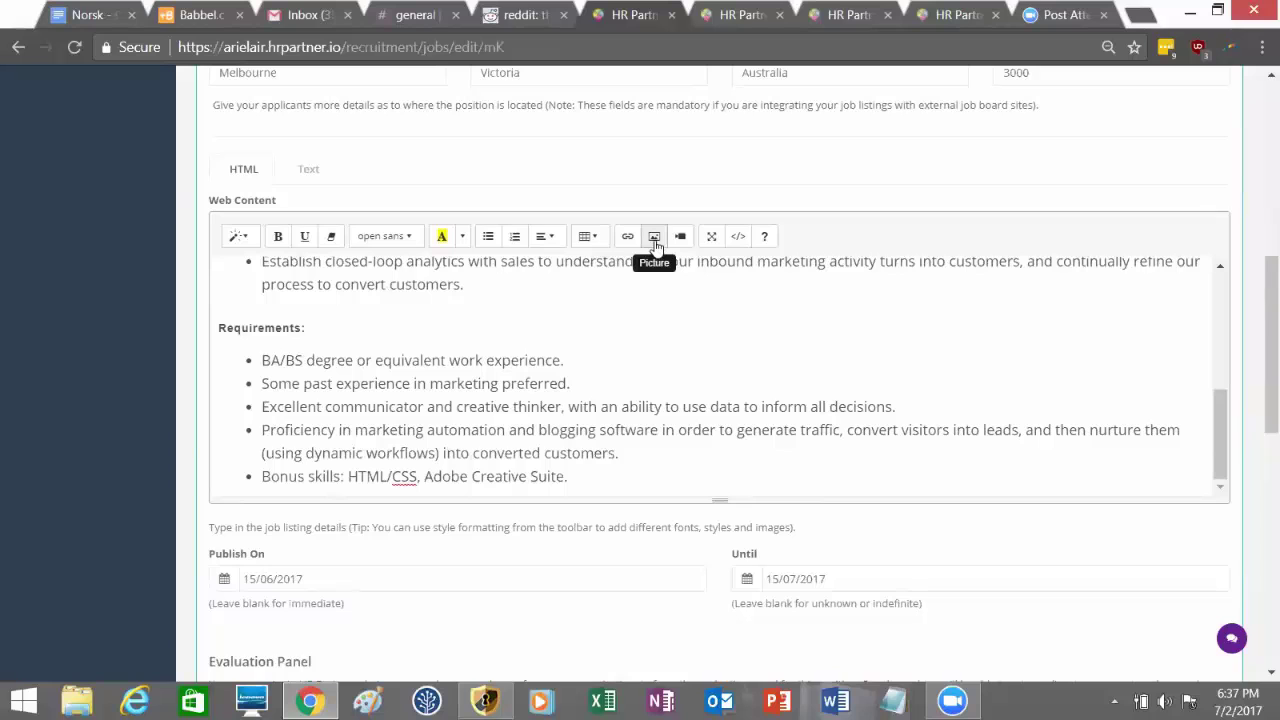
Step: Examine the listing's publishing dates, evaluation panel and templates, including the admin users available for the panel
scroll(286, 371, "down", 2)
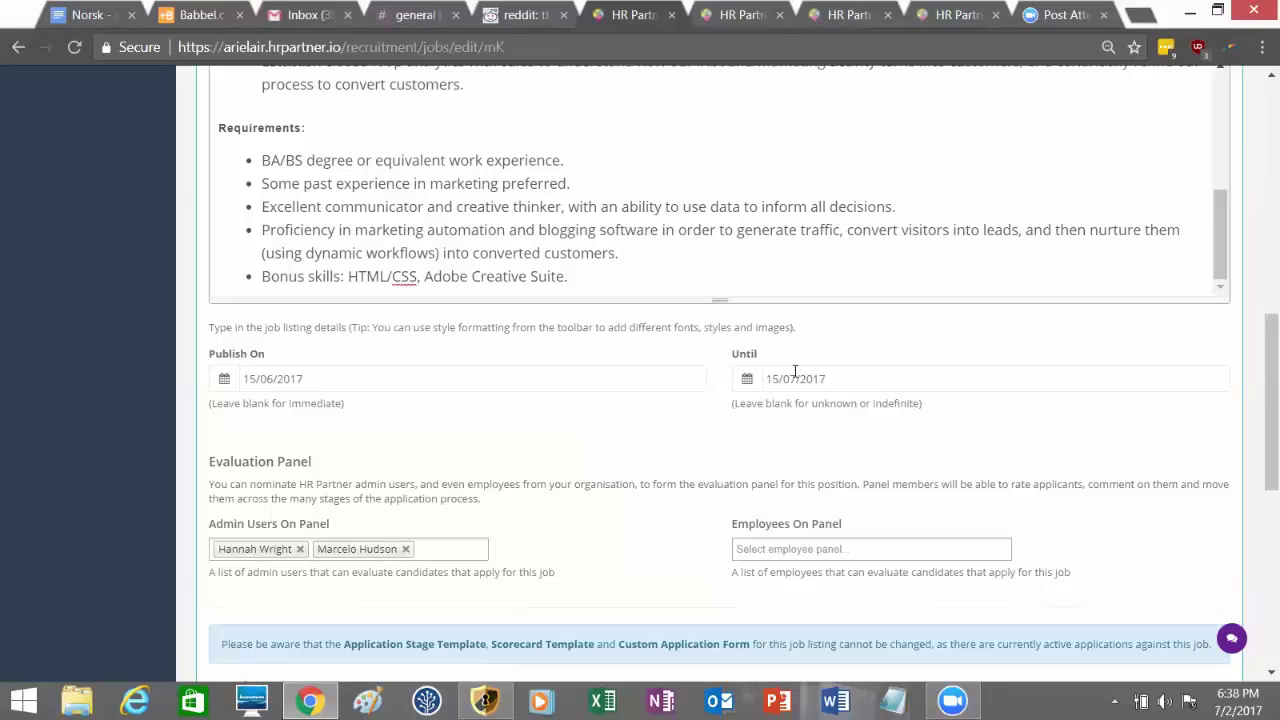
scroll(633, 370, "down", 1)
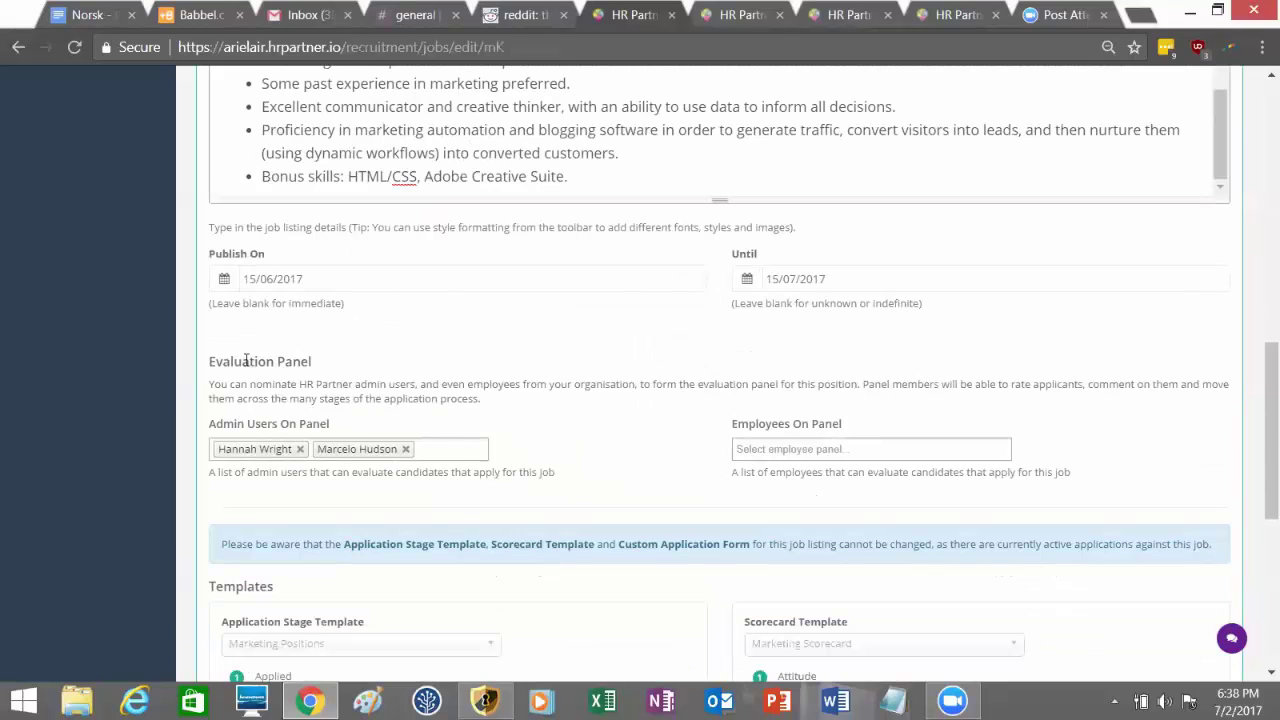
scroll(297, 363, "down", 1)
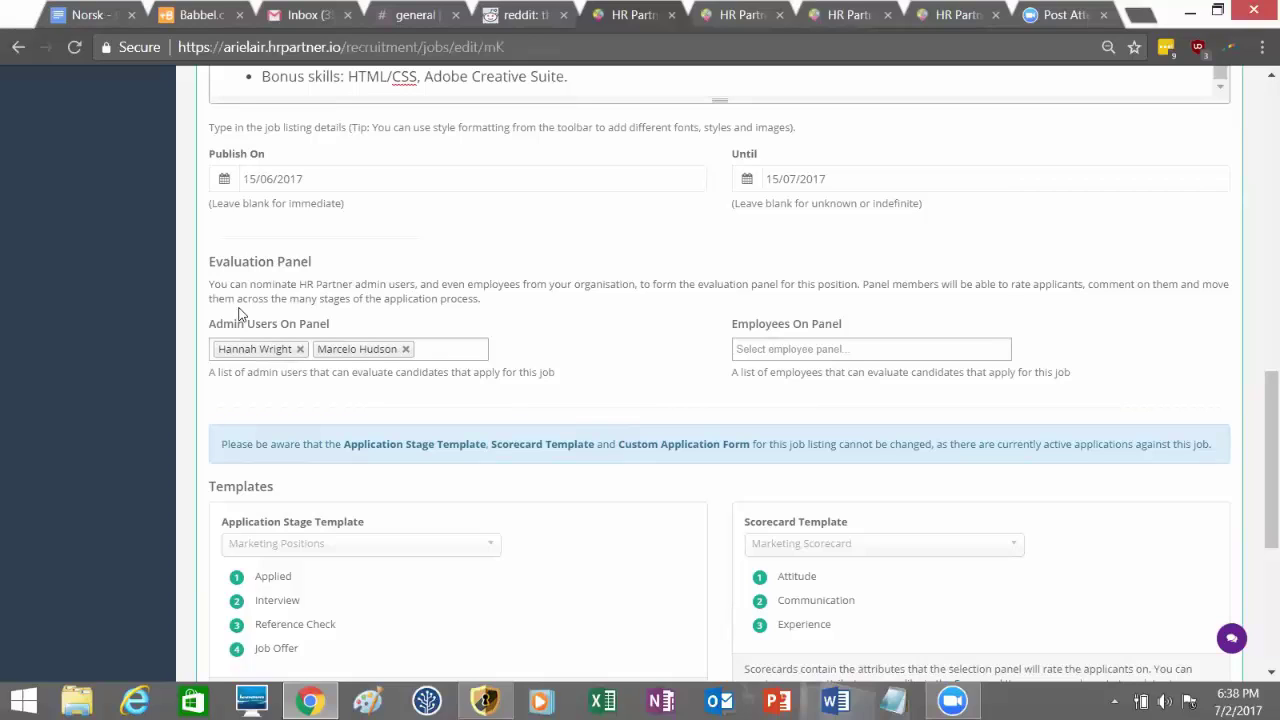
left_click_drag(208, 324, 337, 329)
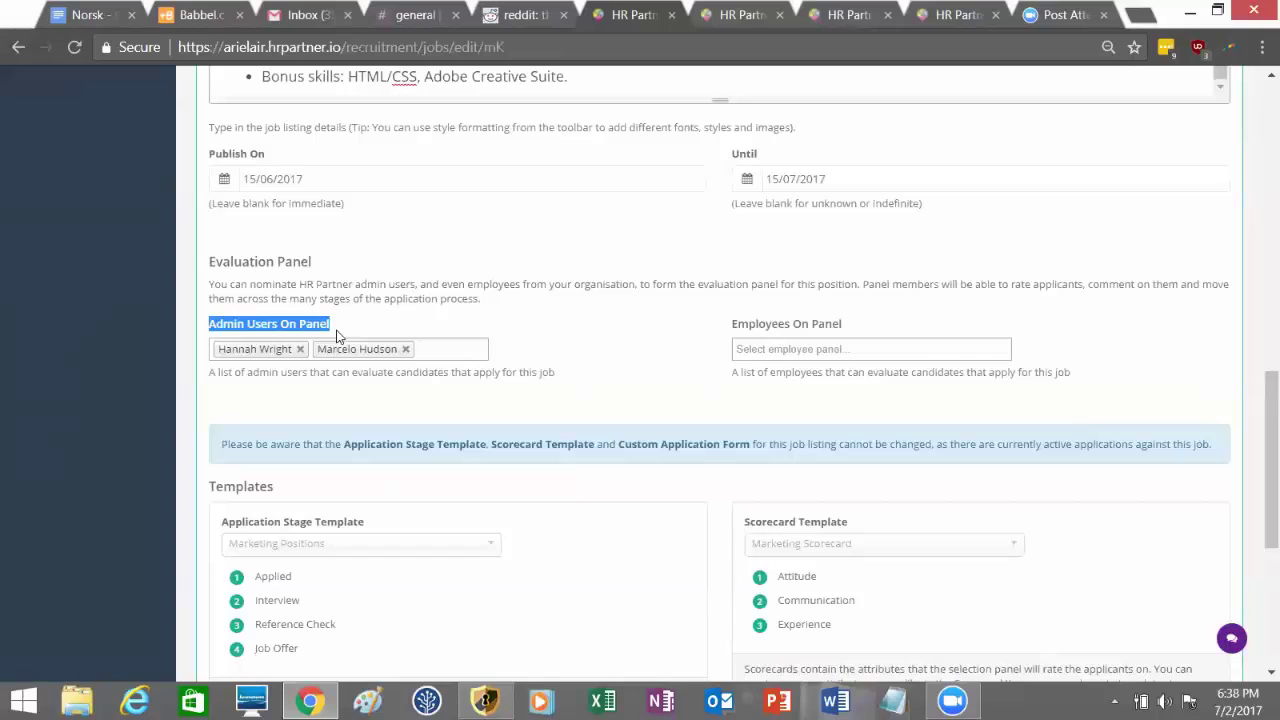
left_click(340, 330)
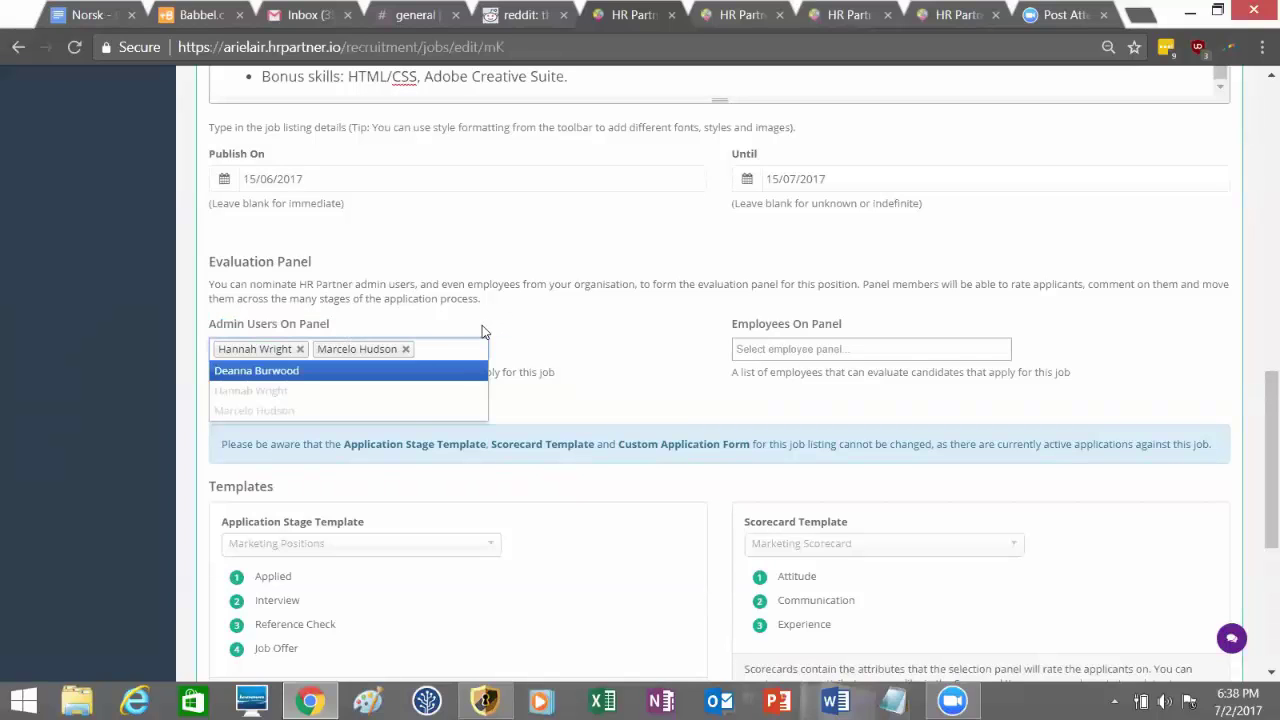
left_click(530, 371)
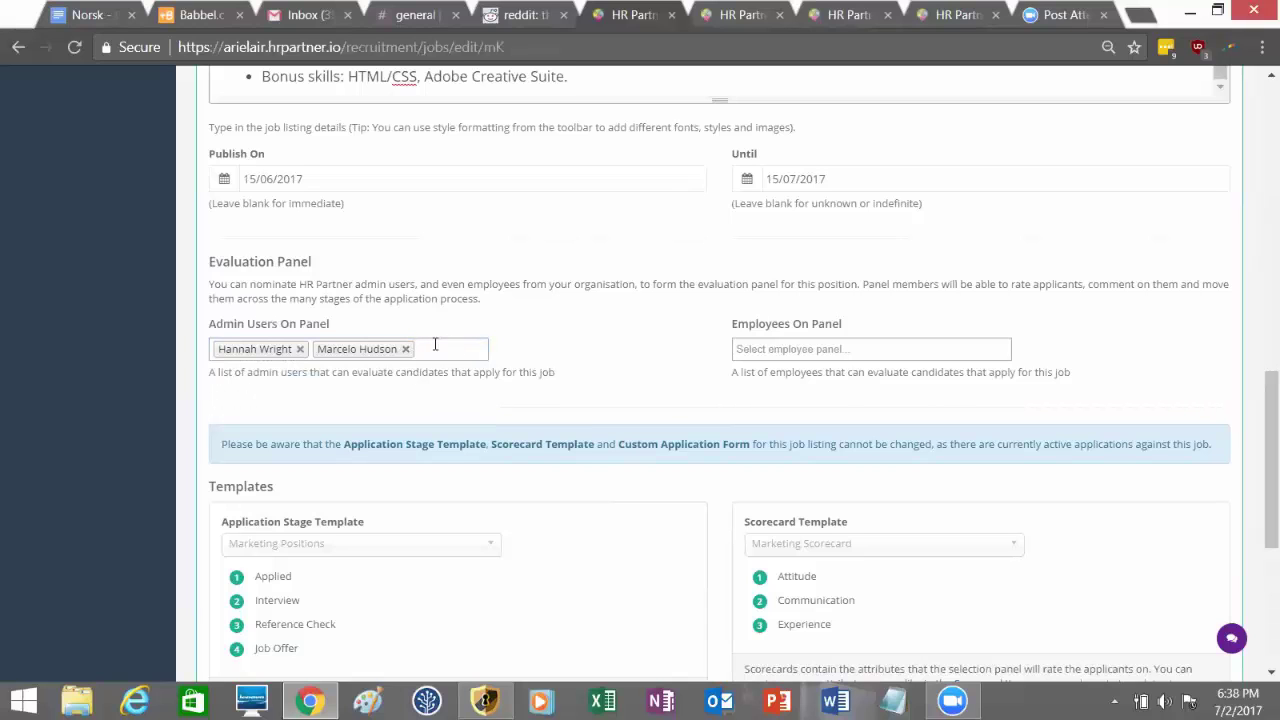
scroll(378, 430, "up", 15)
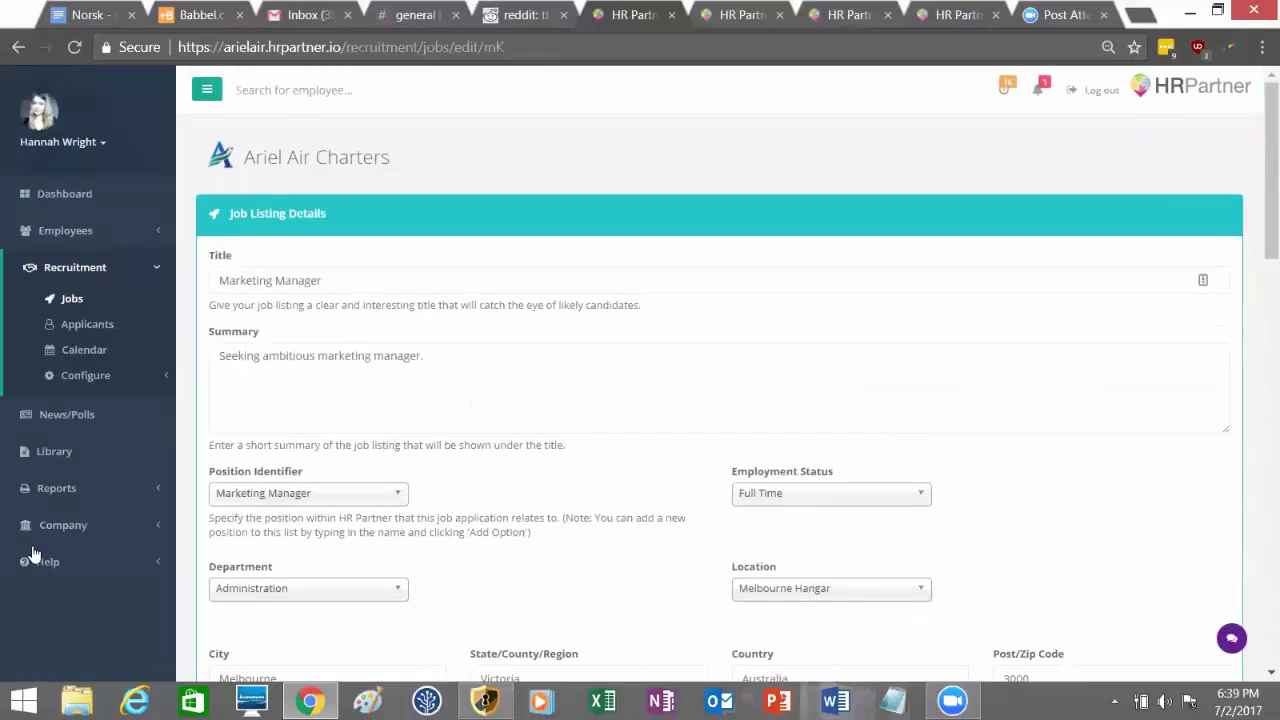
Step: Look up where company users are managed and which admin users can be picked for the listing's evaluation panel
left_click(102, 526)
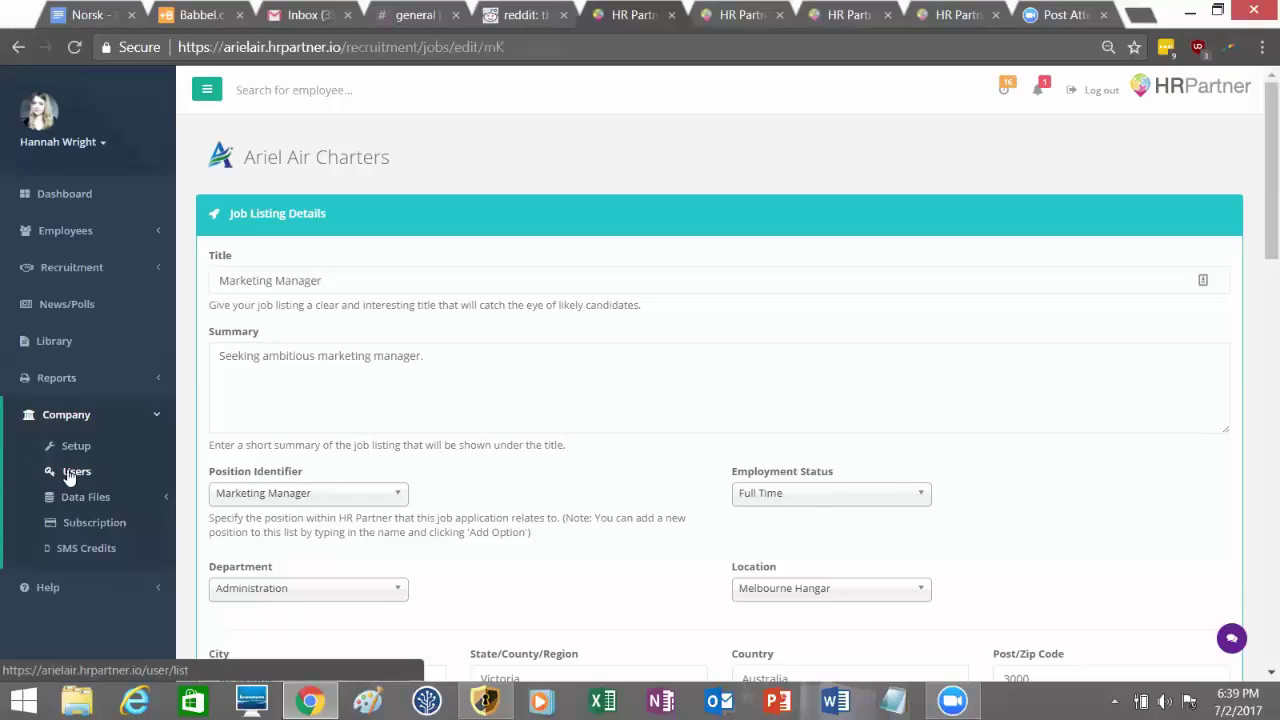
scroll(27, 525, "down", 10)
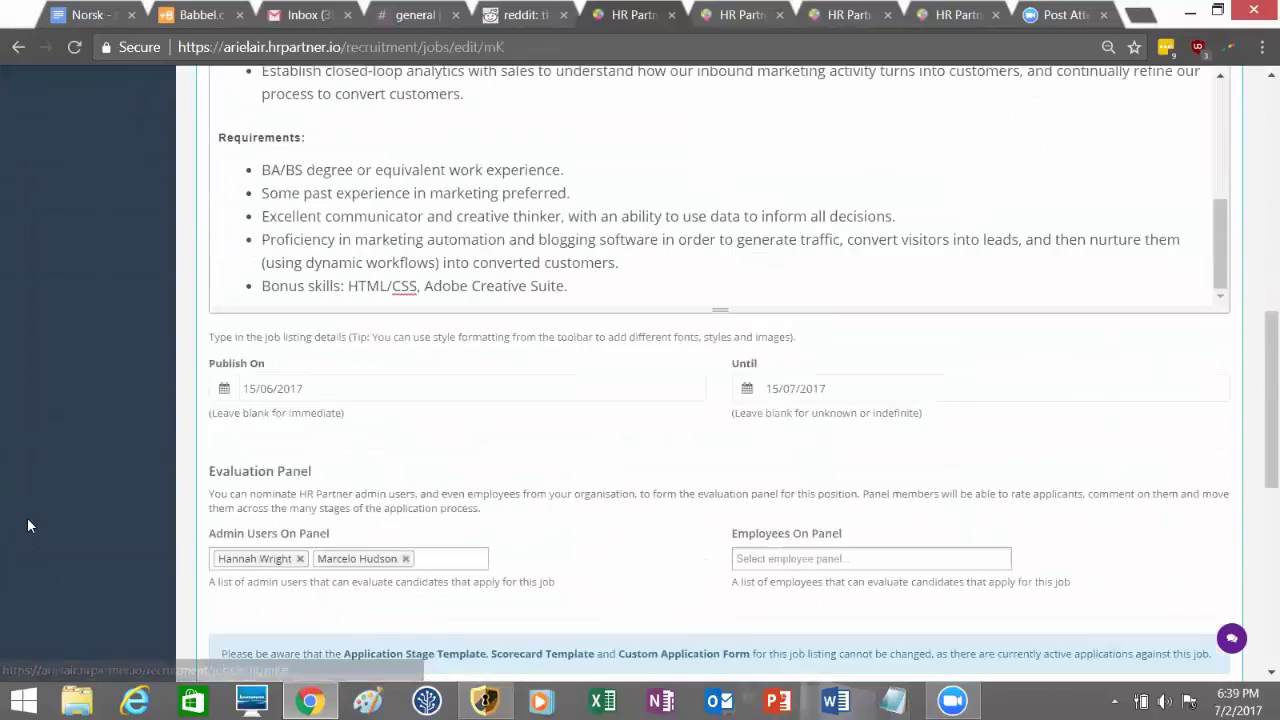
scroll(27, 525, "down", 4)
left_click(440, 155)
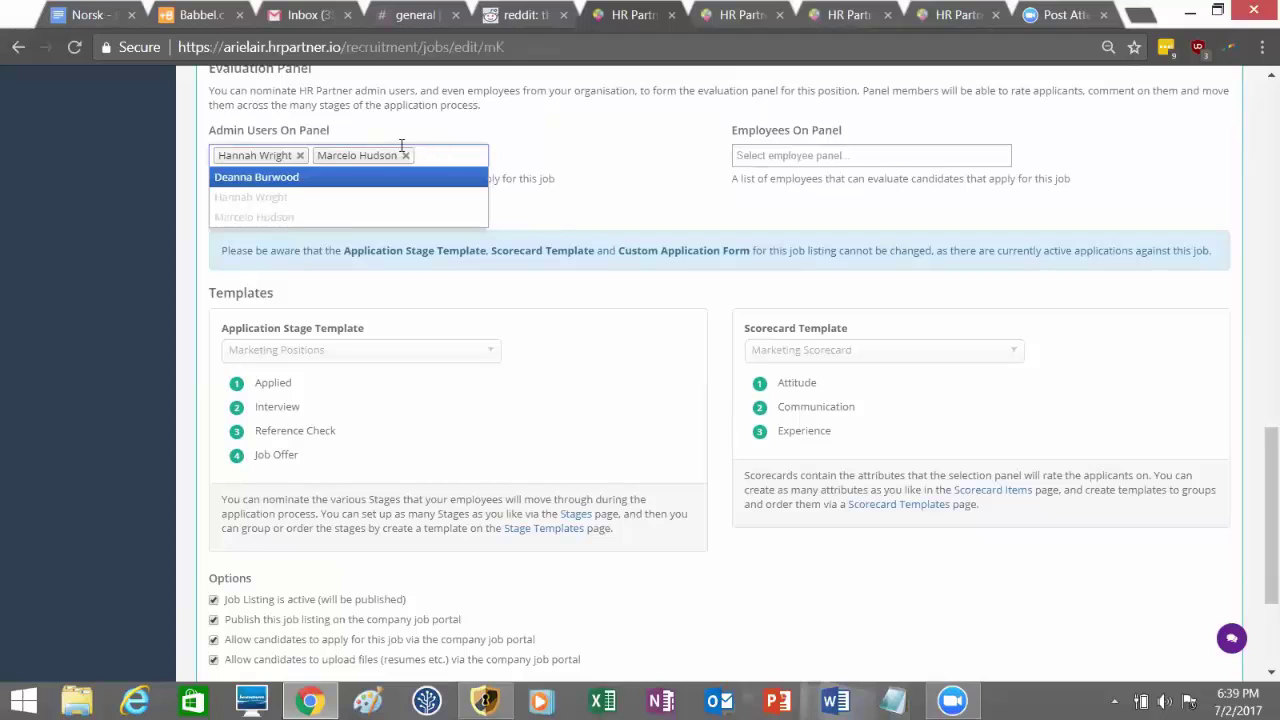
scroll(404, 212, "up", 2)
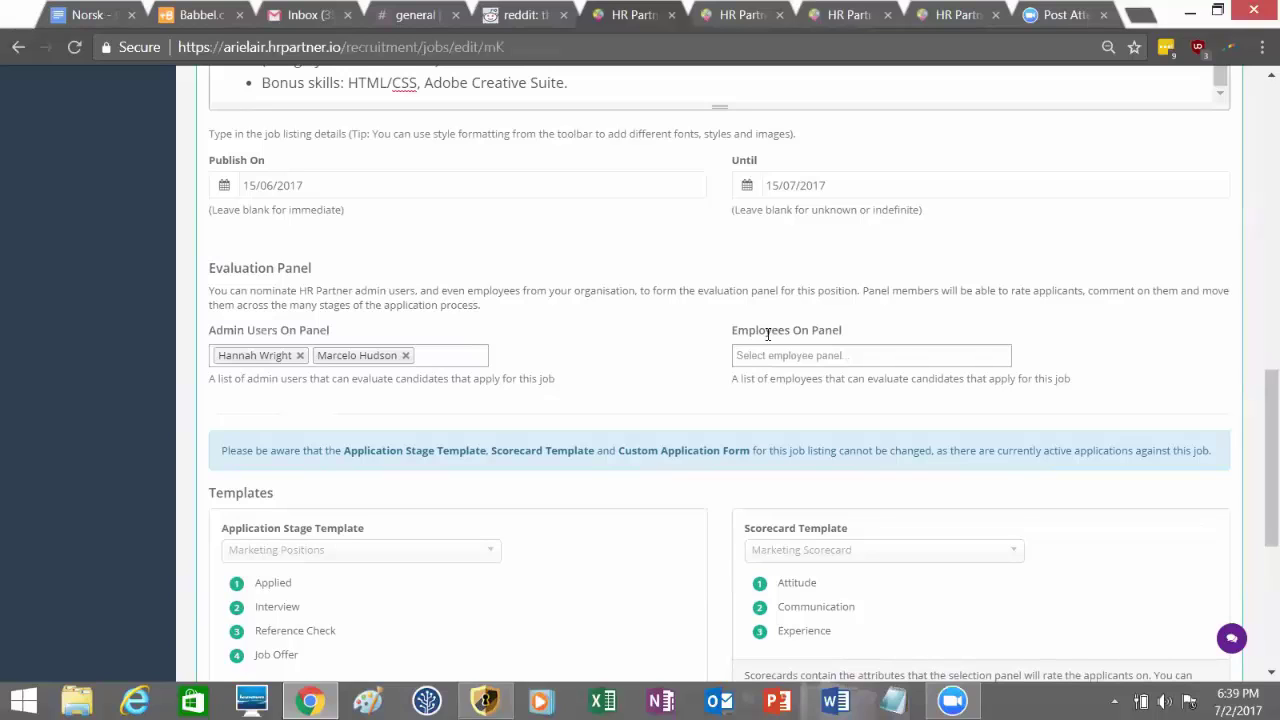
Step: Find an employee by first name and add them to the listing's evaluation panel
left_click(769, 352)
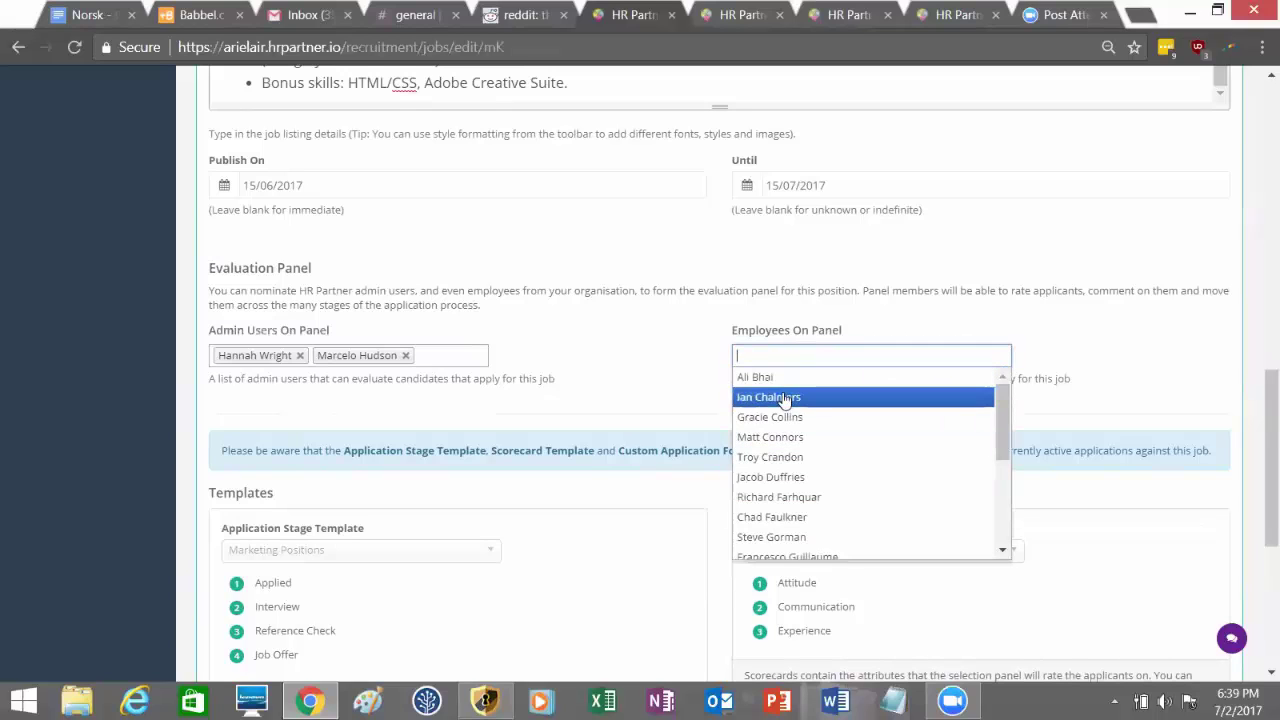
left_click(818, 343)
left_click(810, 353)
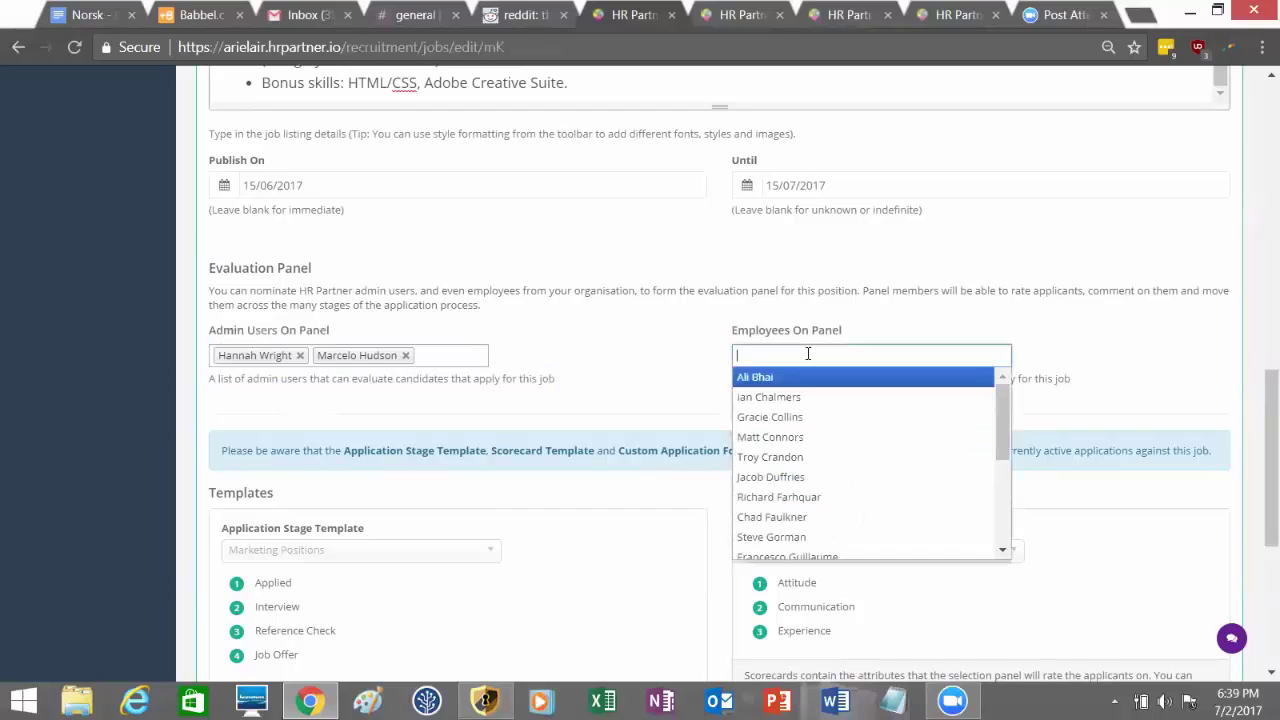
type("Steve")
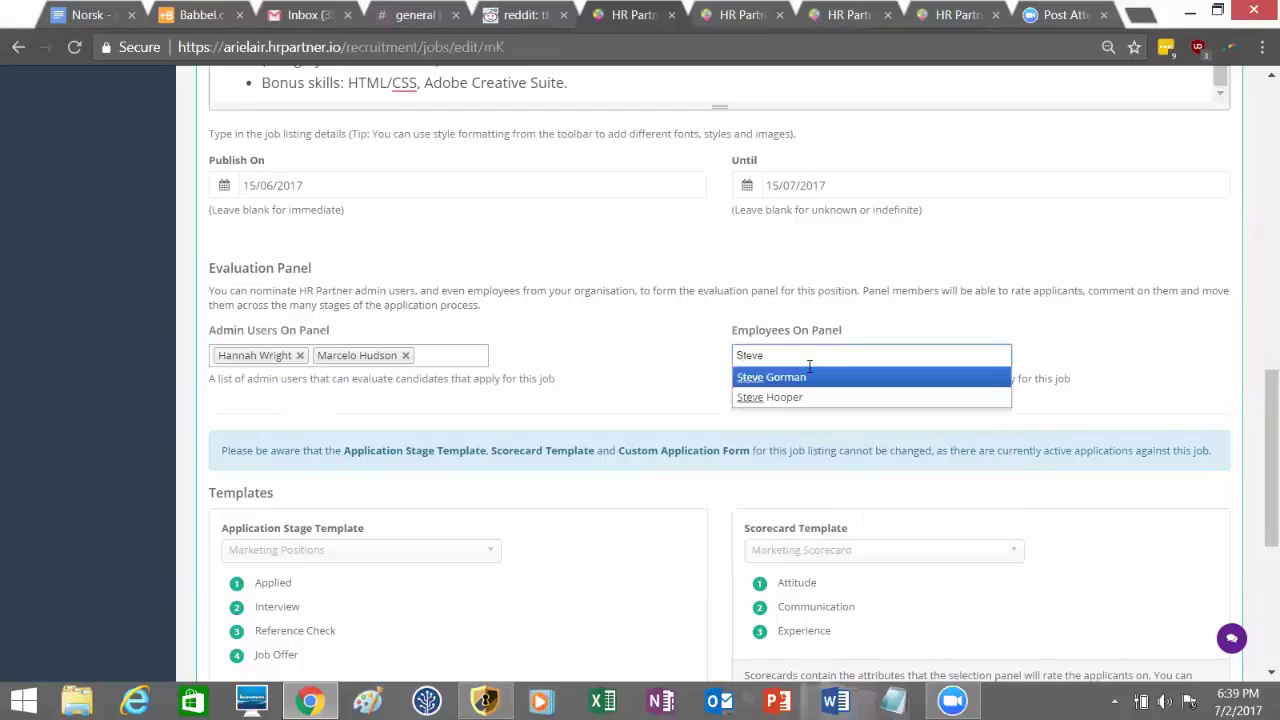
left_click(801, 377)
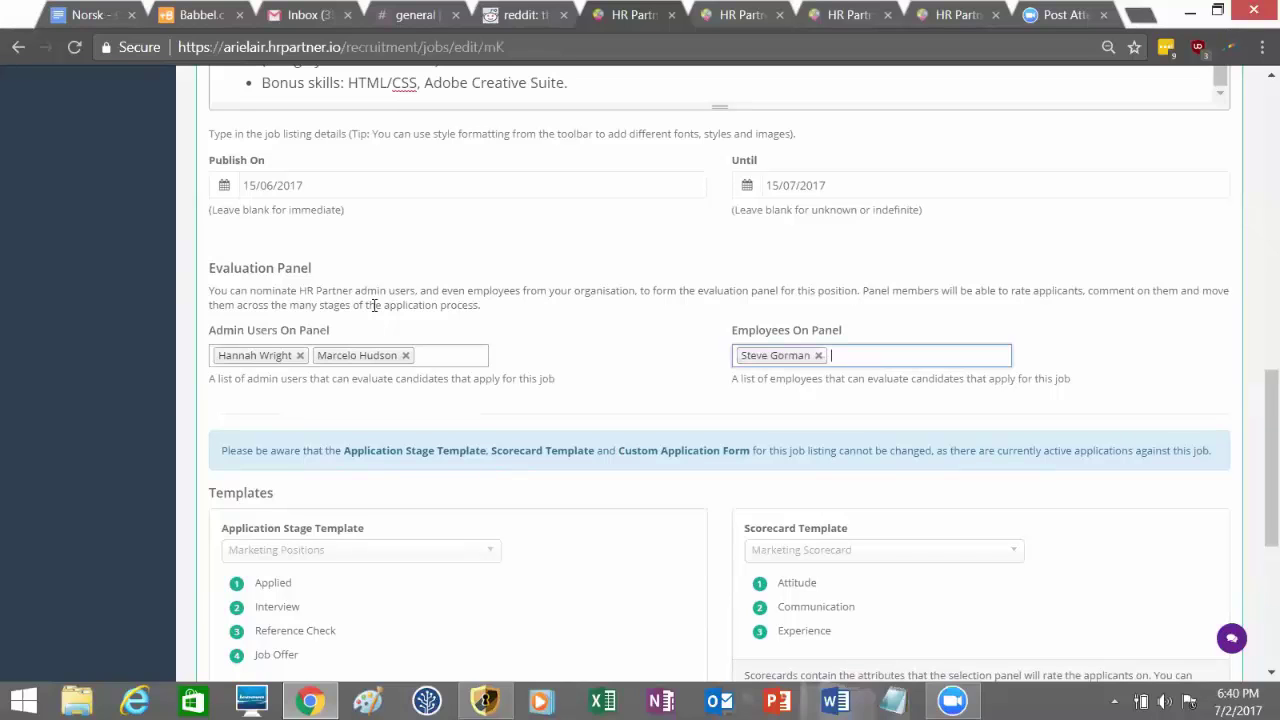
scroll(321, 340, "up", 1)
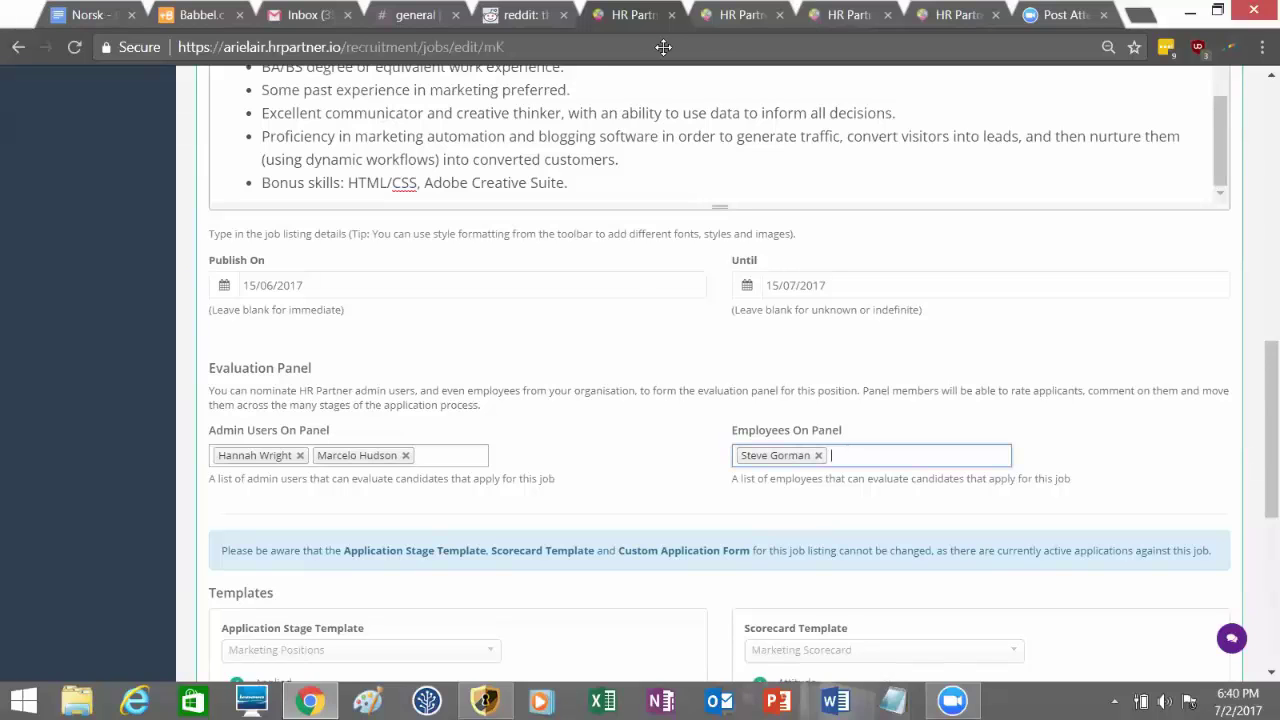
scroll(64, 285, "down", 1)
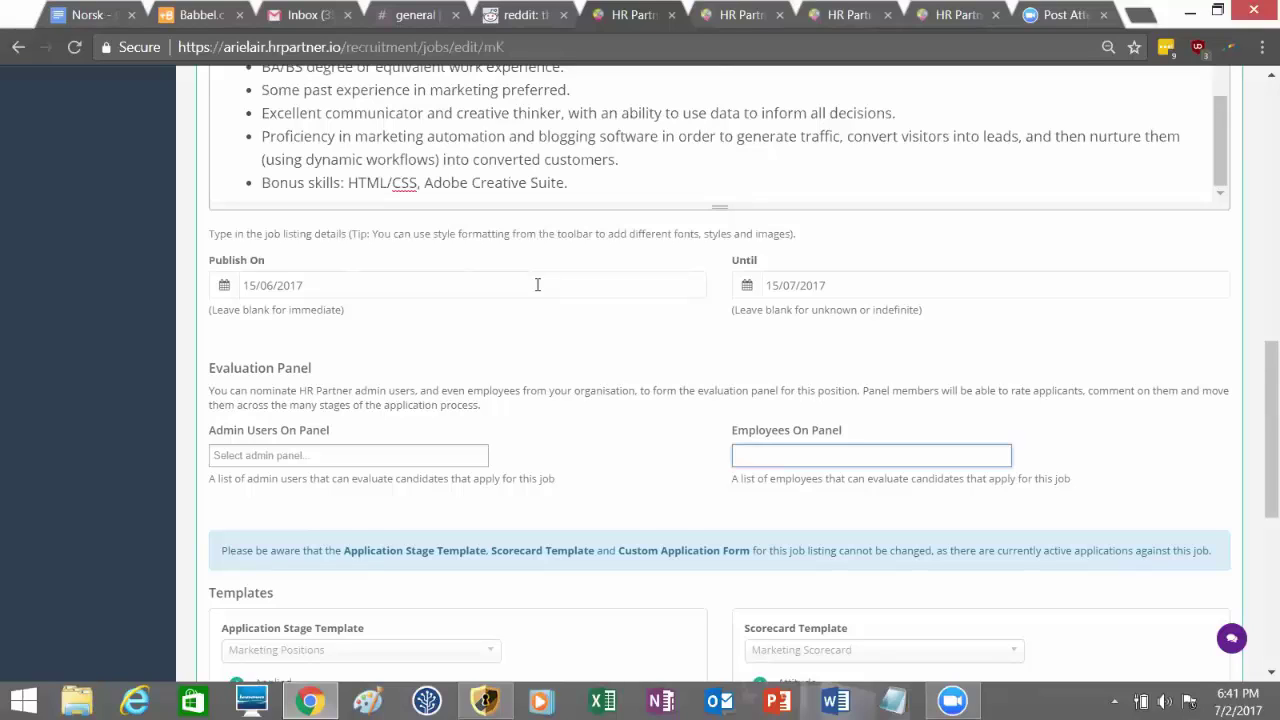
Step: Select the signed-in administrator as the admin user on the listing's evaluation panel
left_click(338, 455)
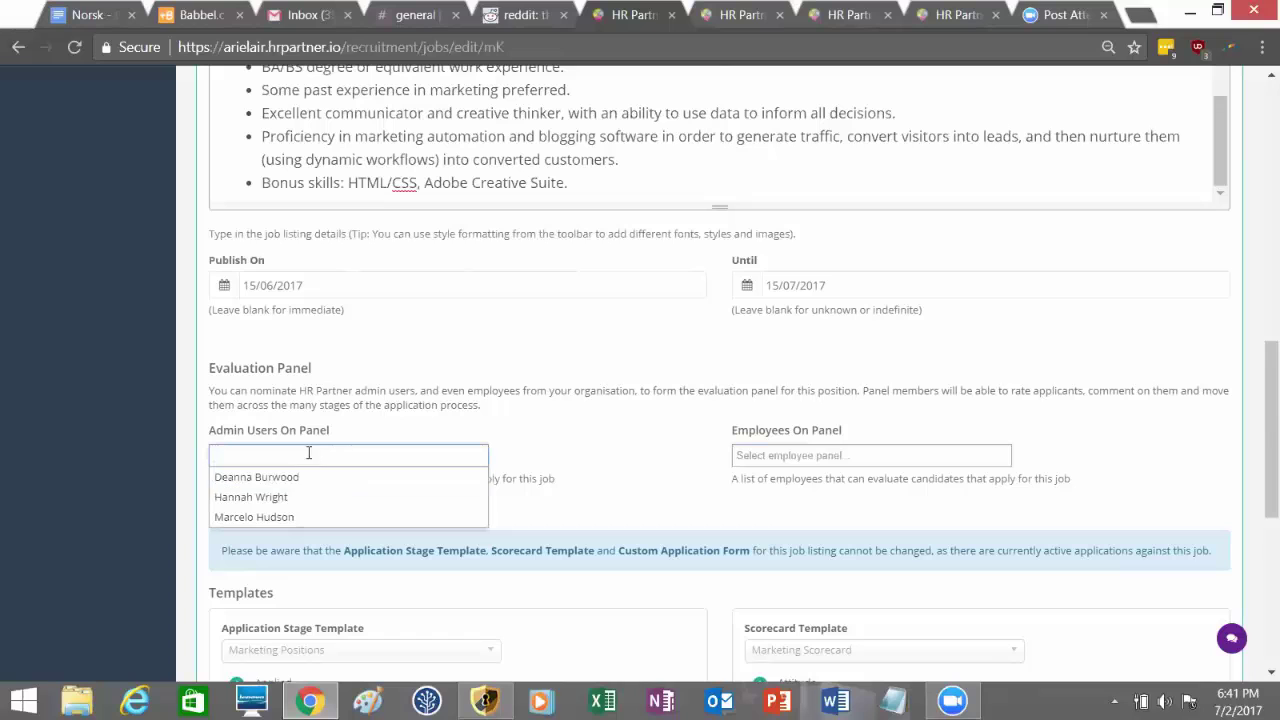
left_click(240, 497)
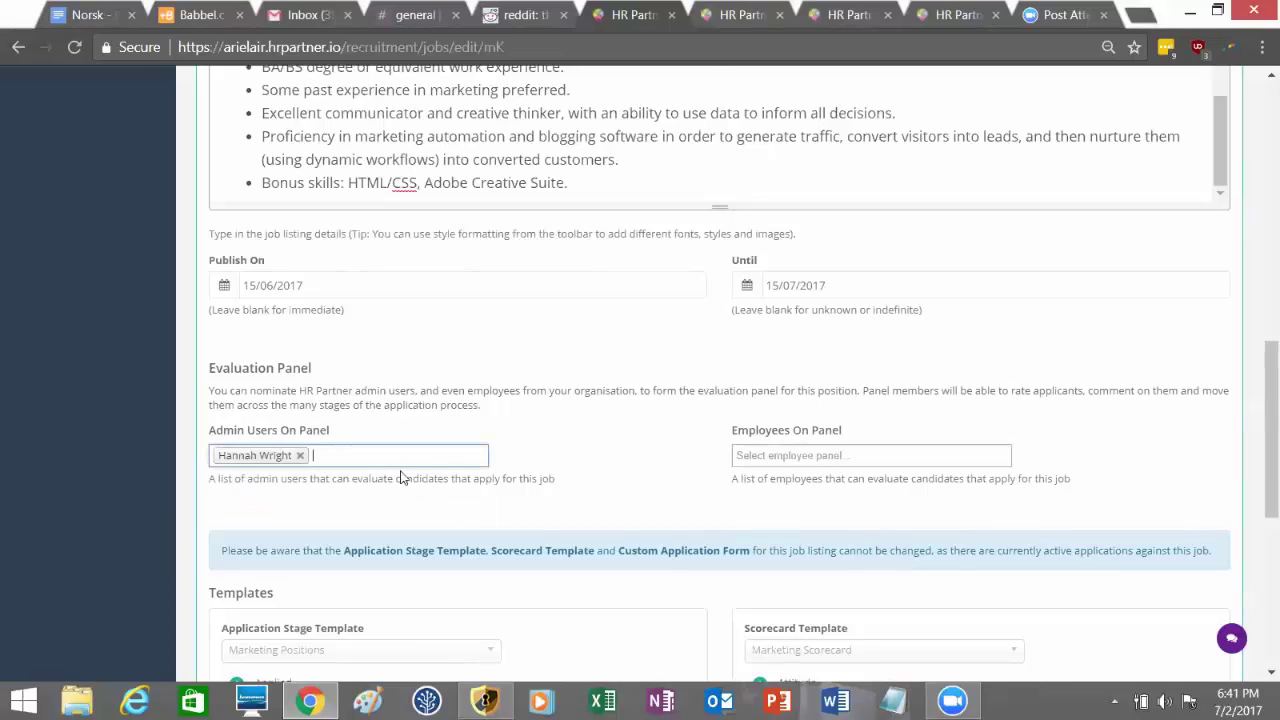
left_click(662, 440)
Step: Examine the listing's application stages and scorecard attributes, along with its publishing options and application form
scroll(368, 224, "down", 3)
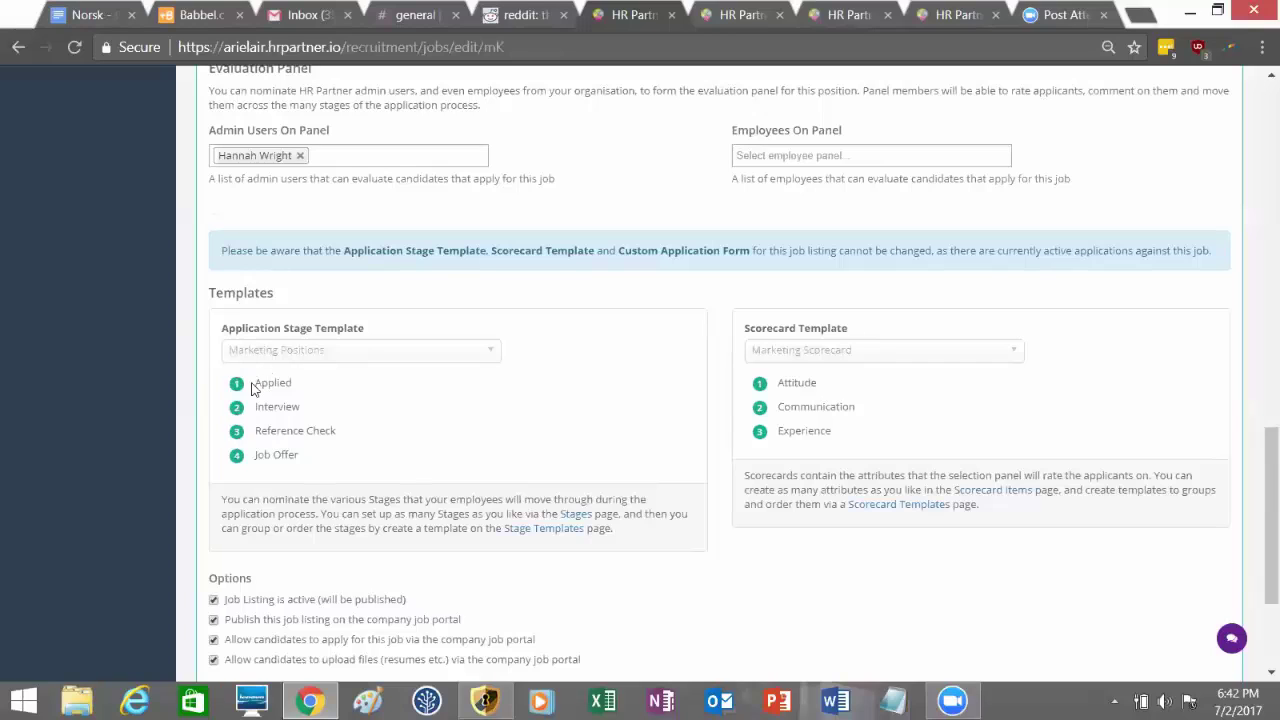
left_click_drag(252, 381, 597, 443)
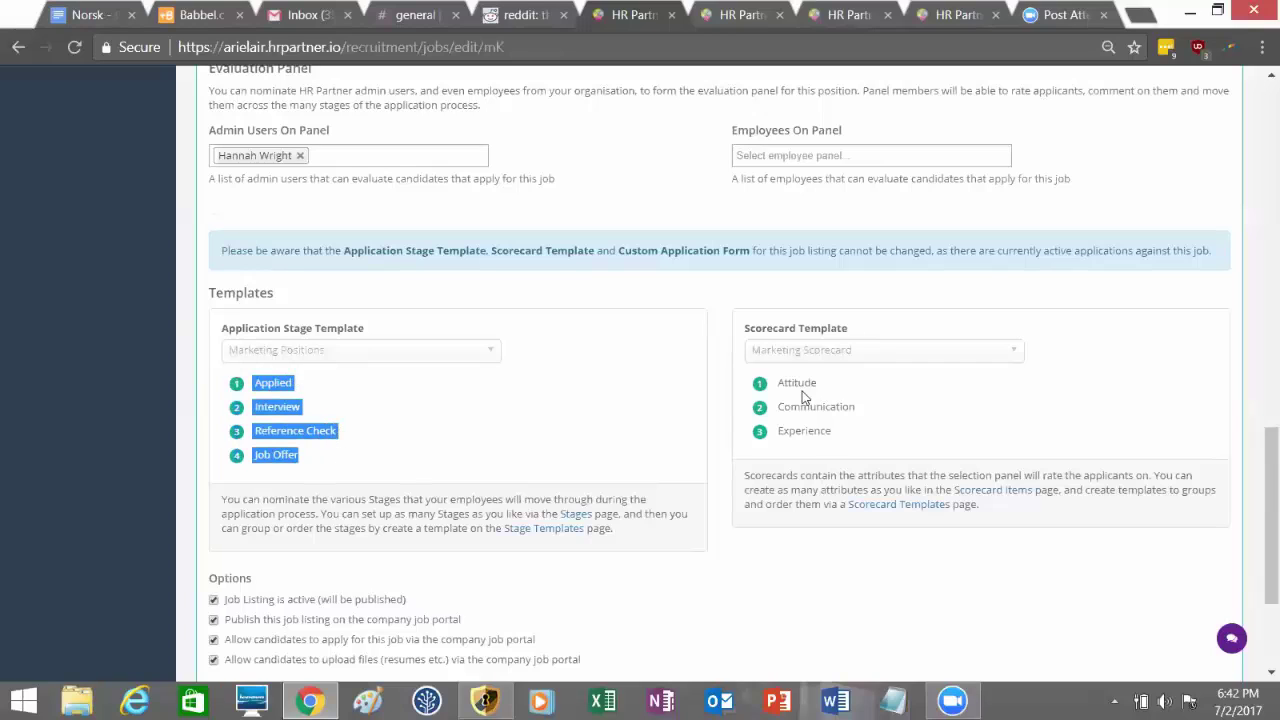
left_click_drag(778, 382, 856, 428)
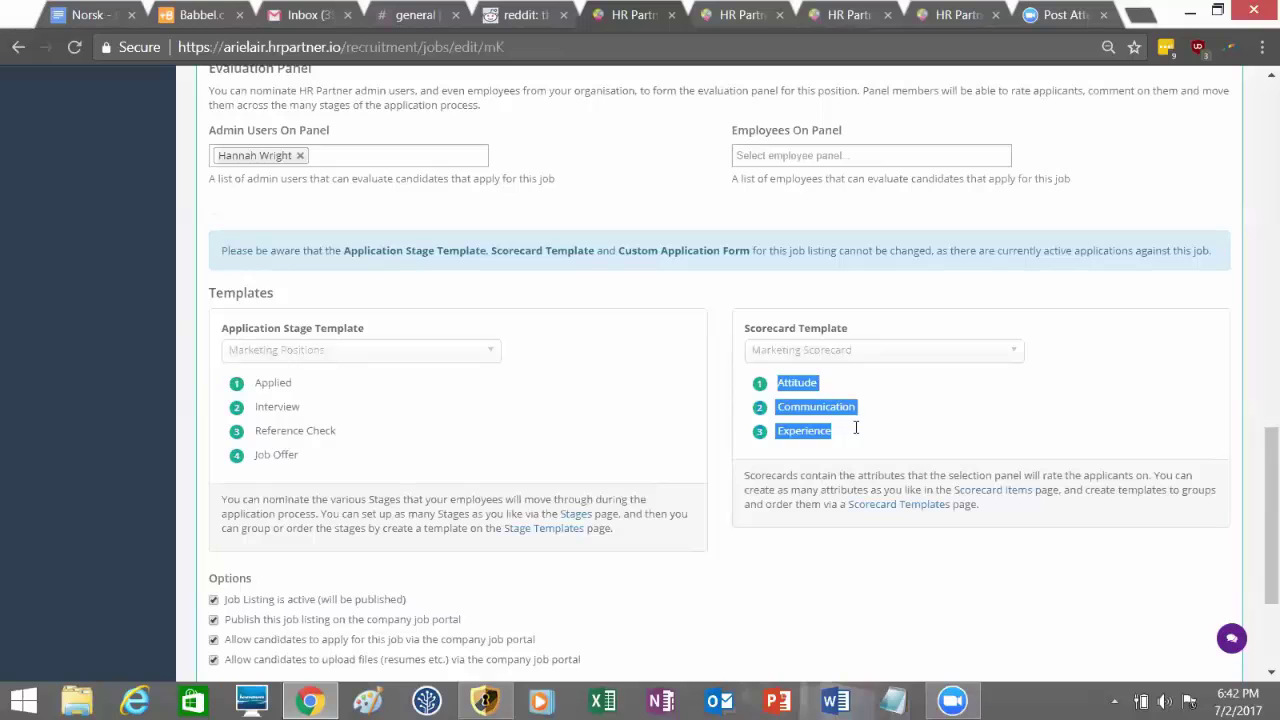
left_click(856, 428)
scroll(856, 428, "down", 2)
scroll(482, 232, "up", 1)
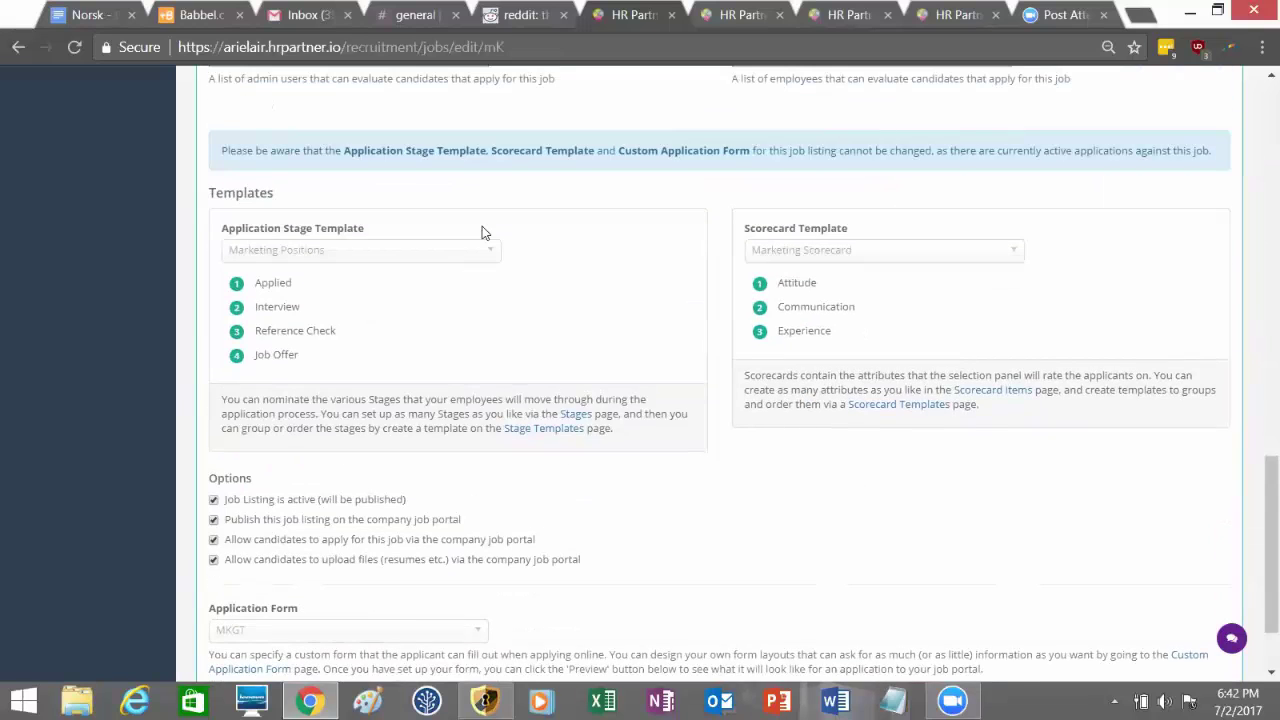
scroll(634, 180, "up", 1)
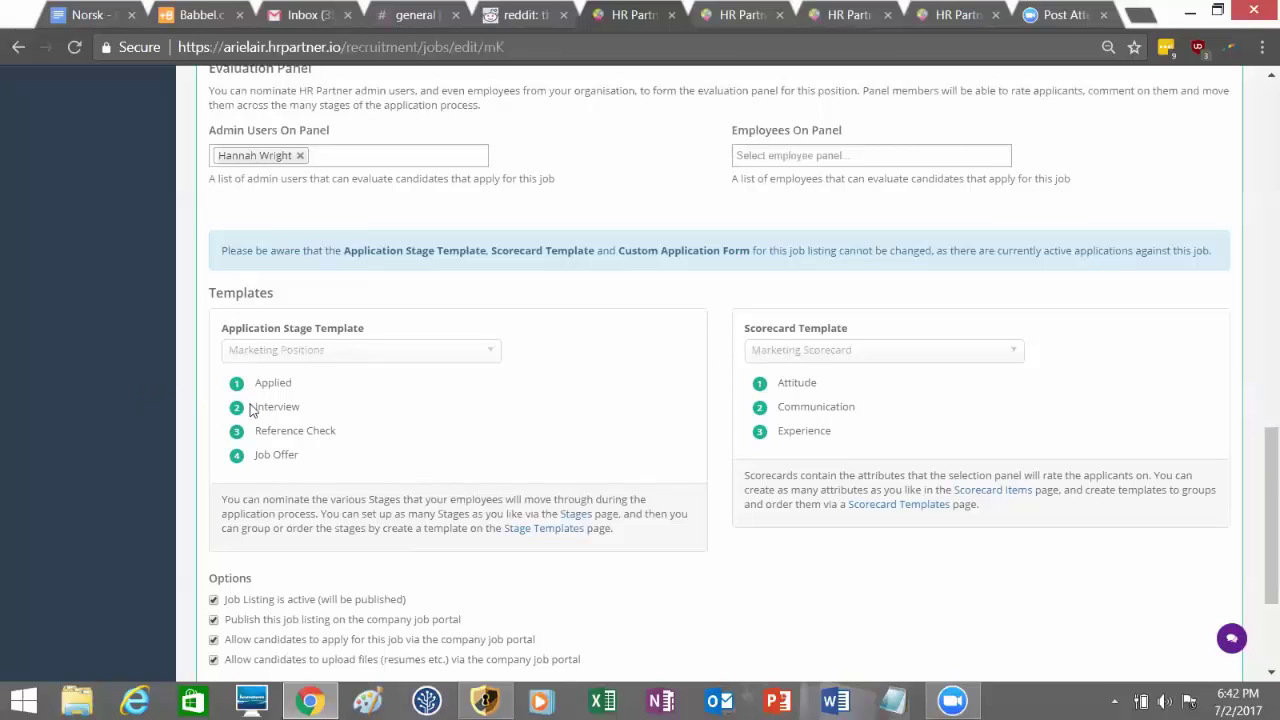
scroll(305, 325, "down", 1)
scroll(300, 335, "down", 1)
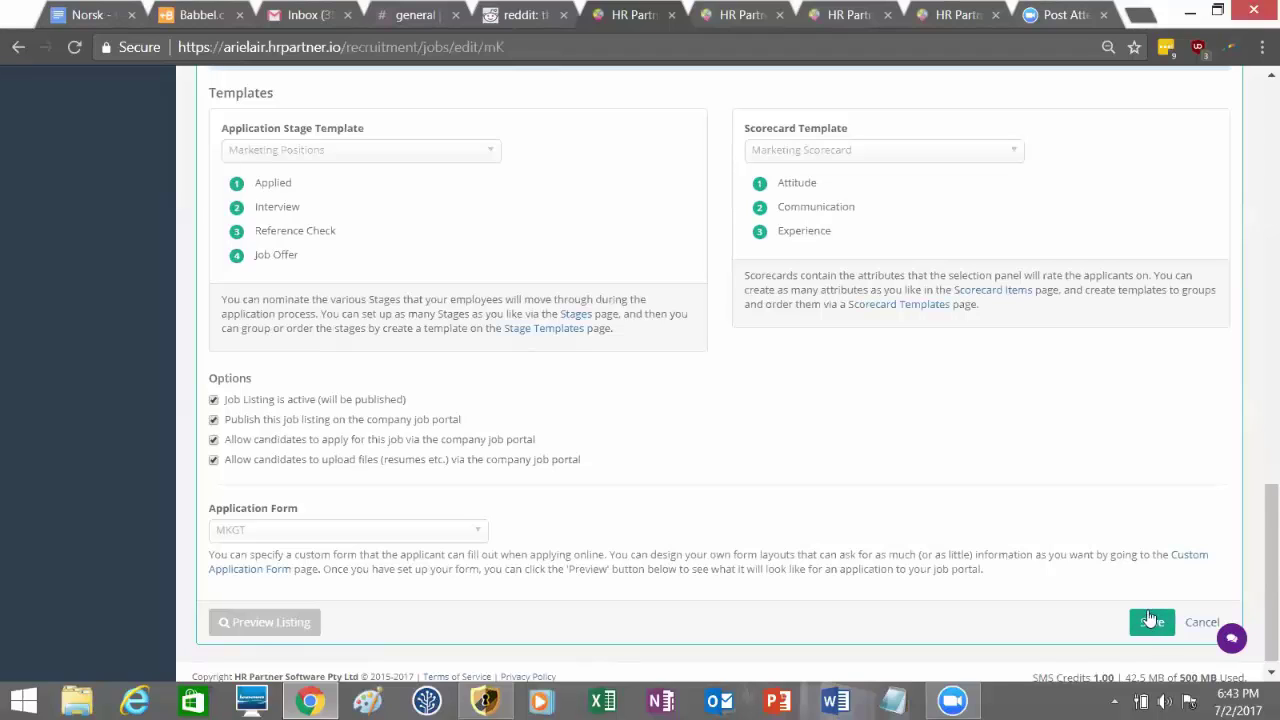
Step: Return to the recruitment job listings and open the company's public jobs page
left_click(752, 20)
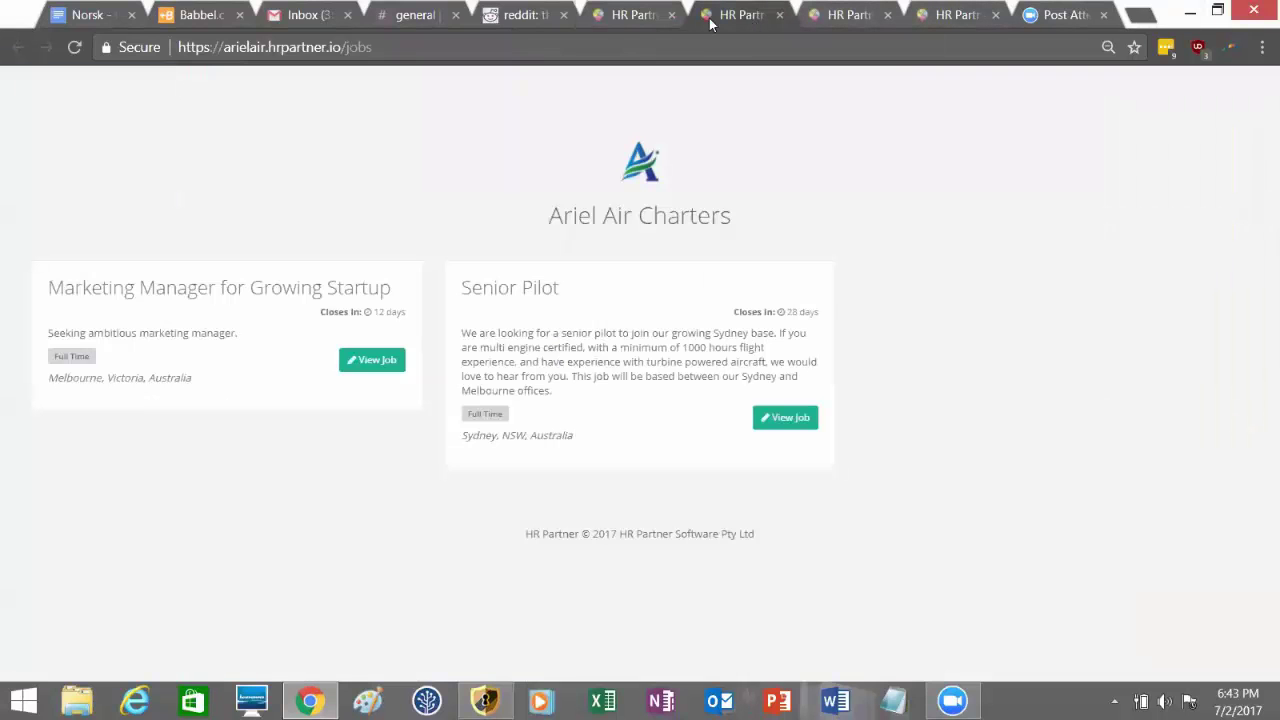
left_click(637, 21)
scroll(85, 258, "up", 14)
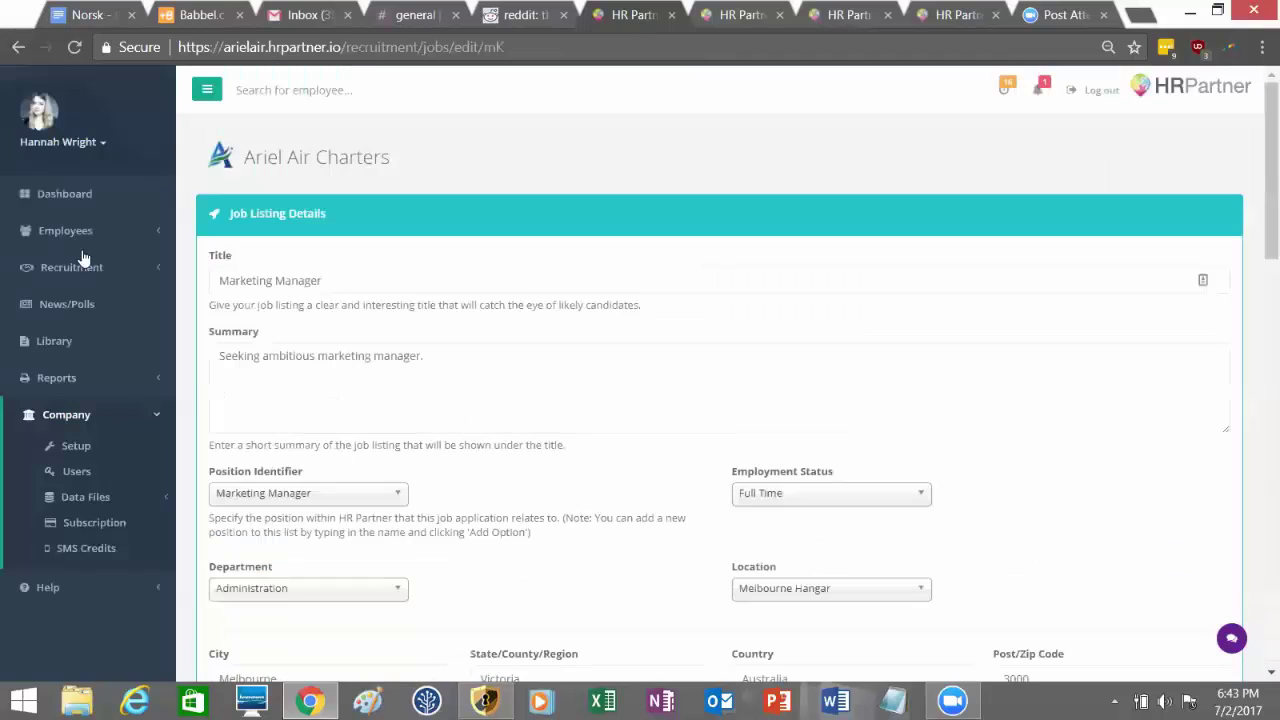
left_click(128, 267)
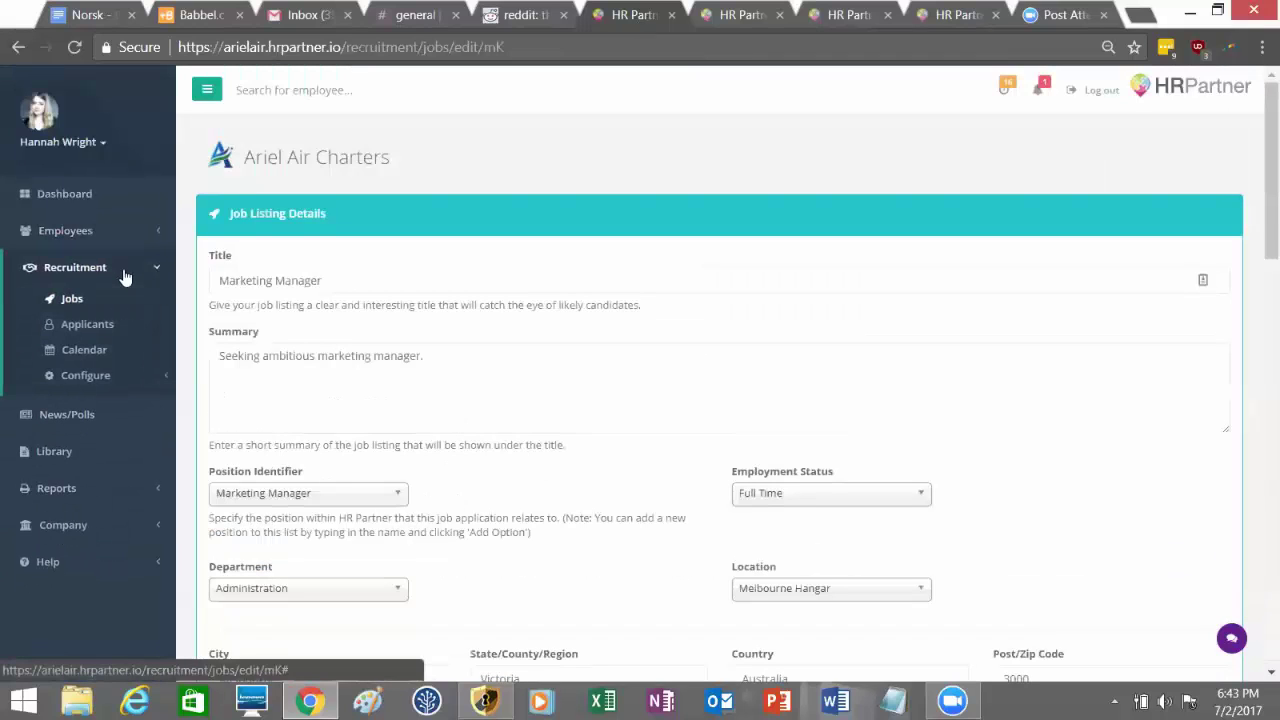
left_click(72, 302)
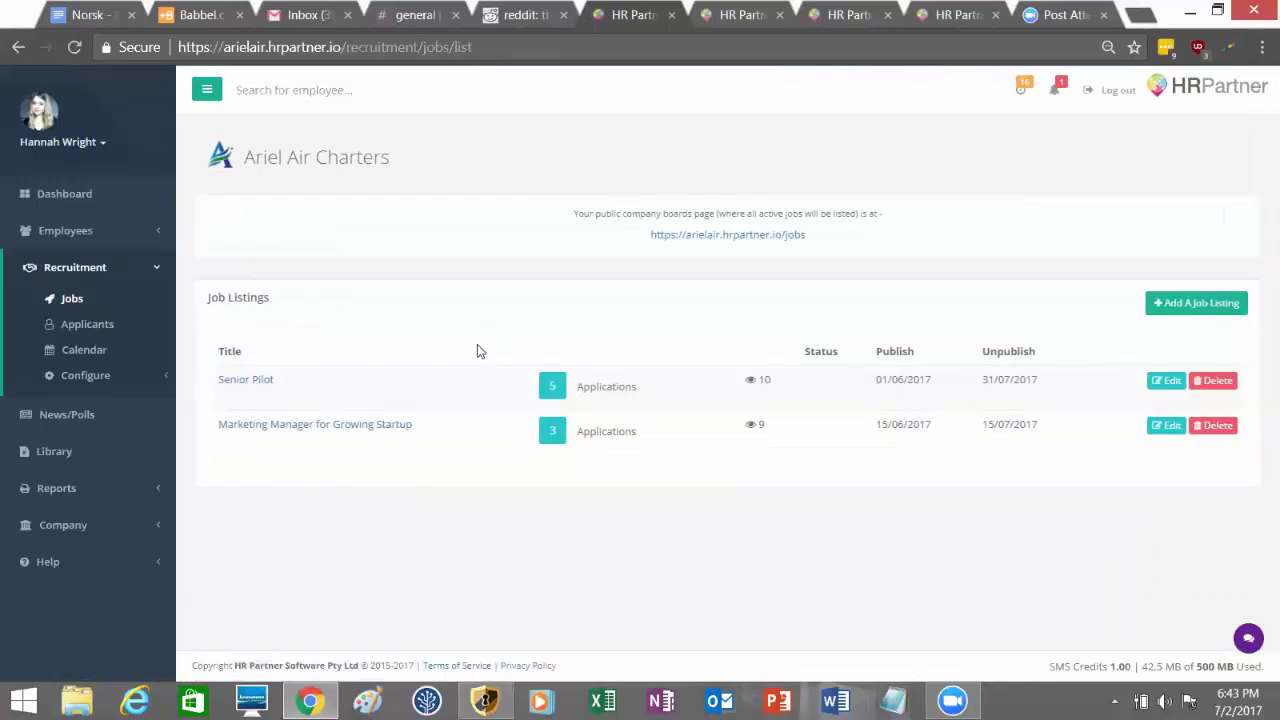
left_click(731, 235)
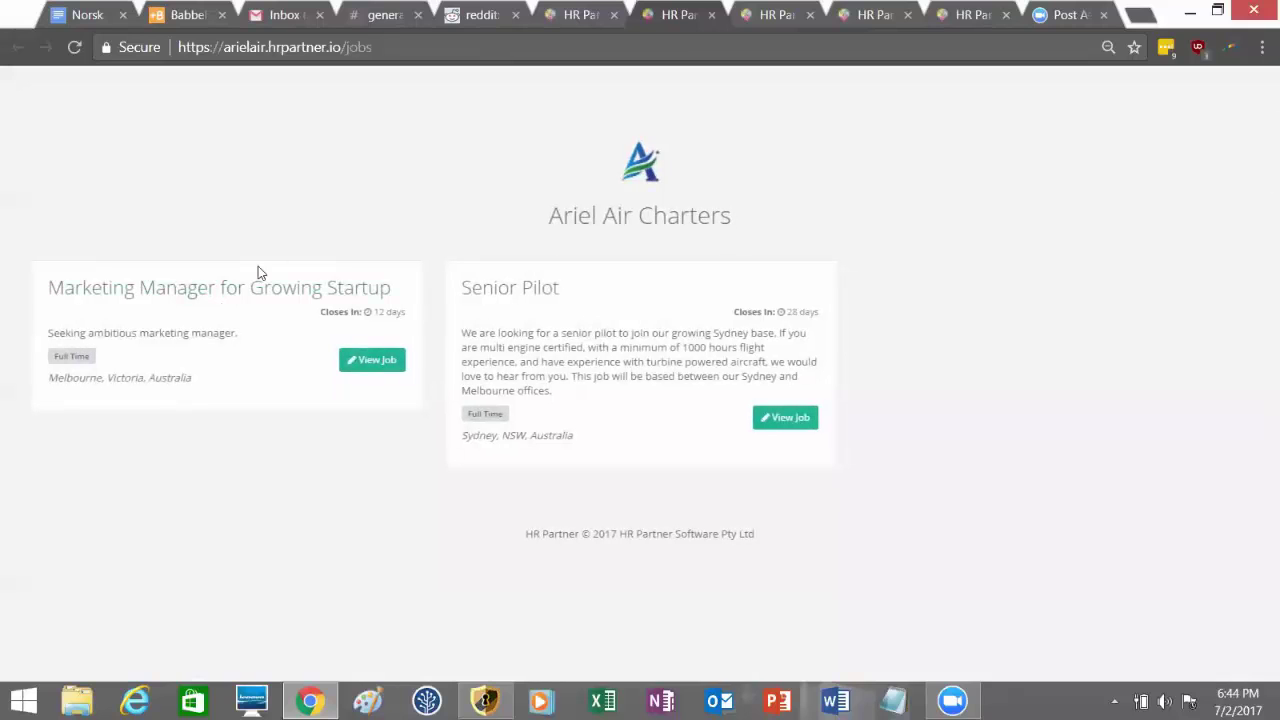
Step: View the Marketing Manager for Growing Startup job on the public page, including its application form and file upload area
left_click(371, 362)
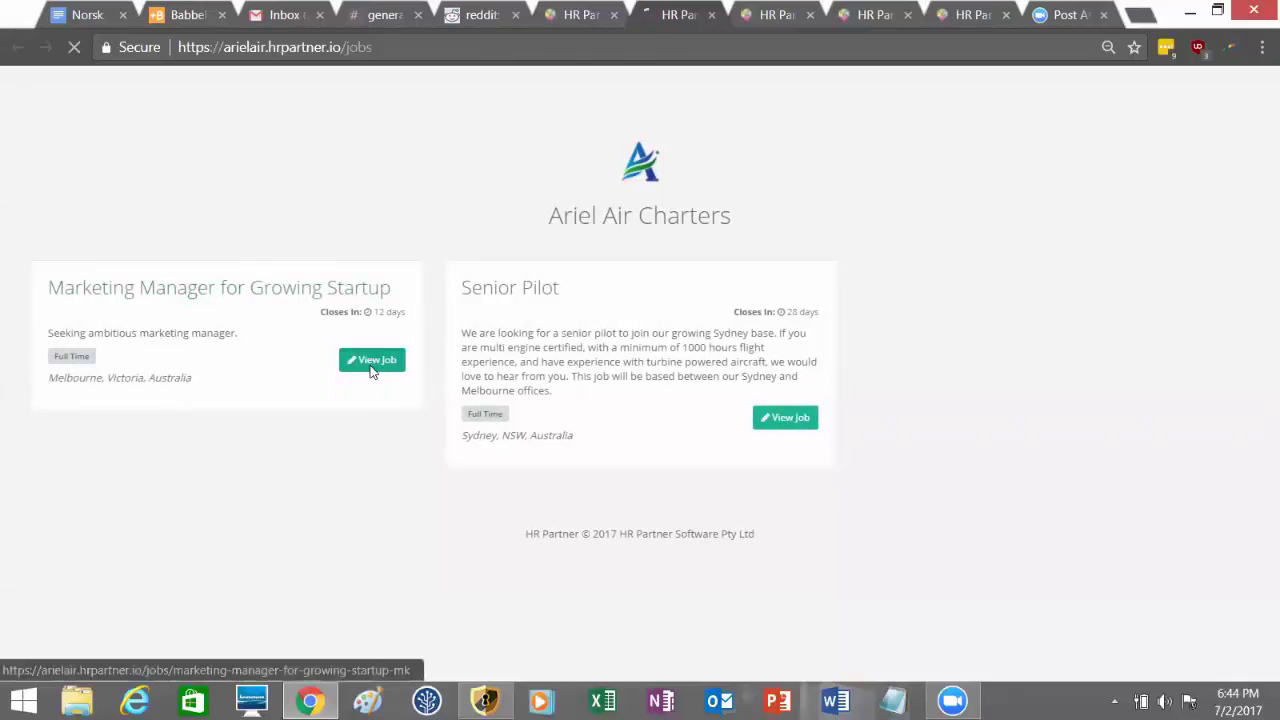
mouse_move(1258, 265)
left_mouse_down()
mouse_move(1240, 534)
mouse_move(1189, 606)
mouse_move(1223, 543)
mouse_move(1258, 287)
left_mouse_up()
left_click_drag(1257, 214, 1258, 585)
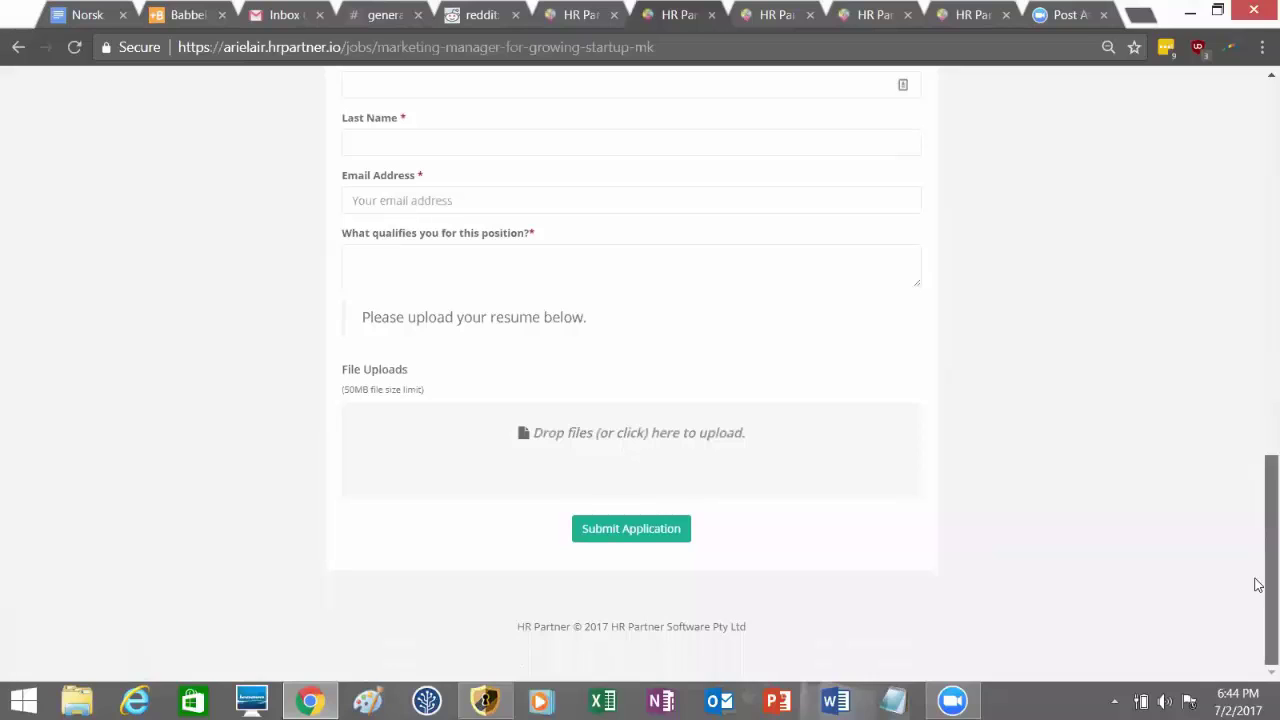
Step: Open the Senior Pilot listing and review the application details of the candidate in the Applied stage
left_click(584, 16)
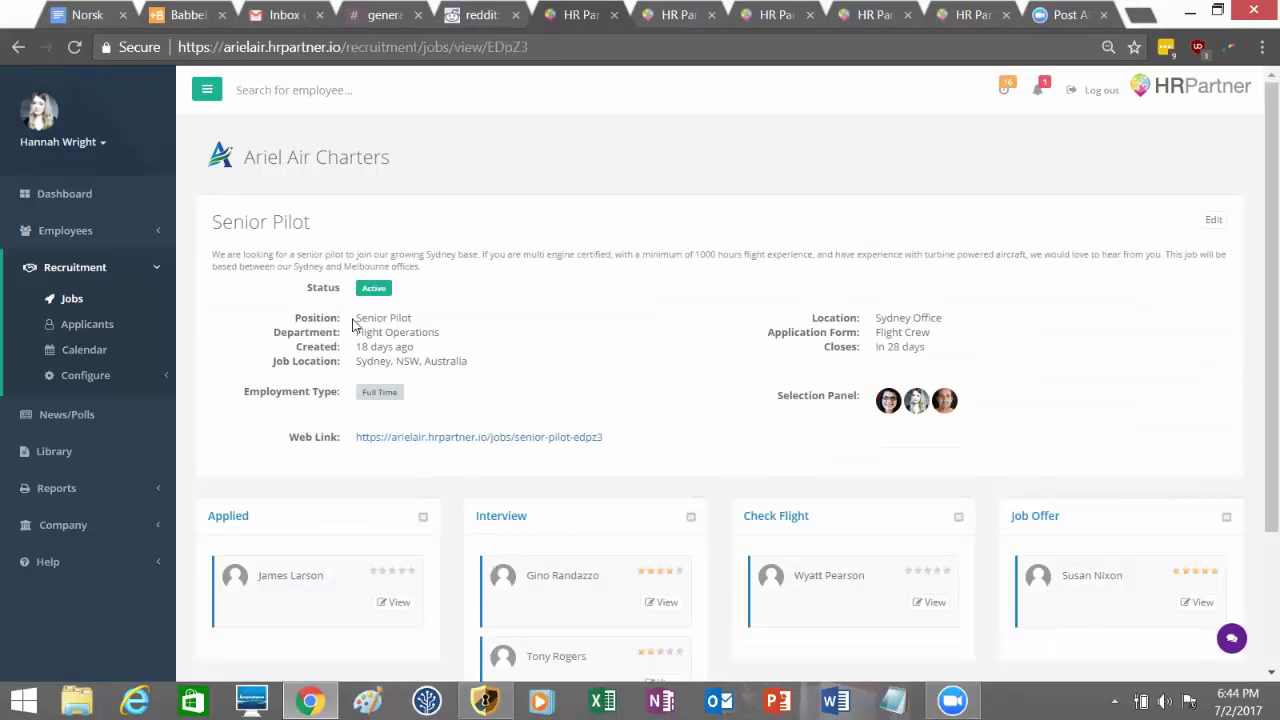
scroll(357, 326, "down", 1)
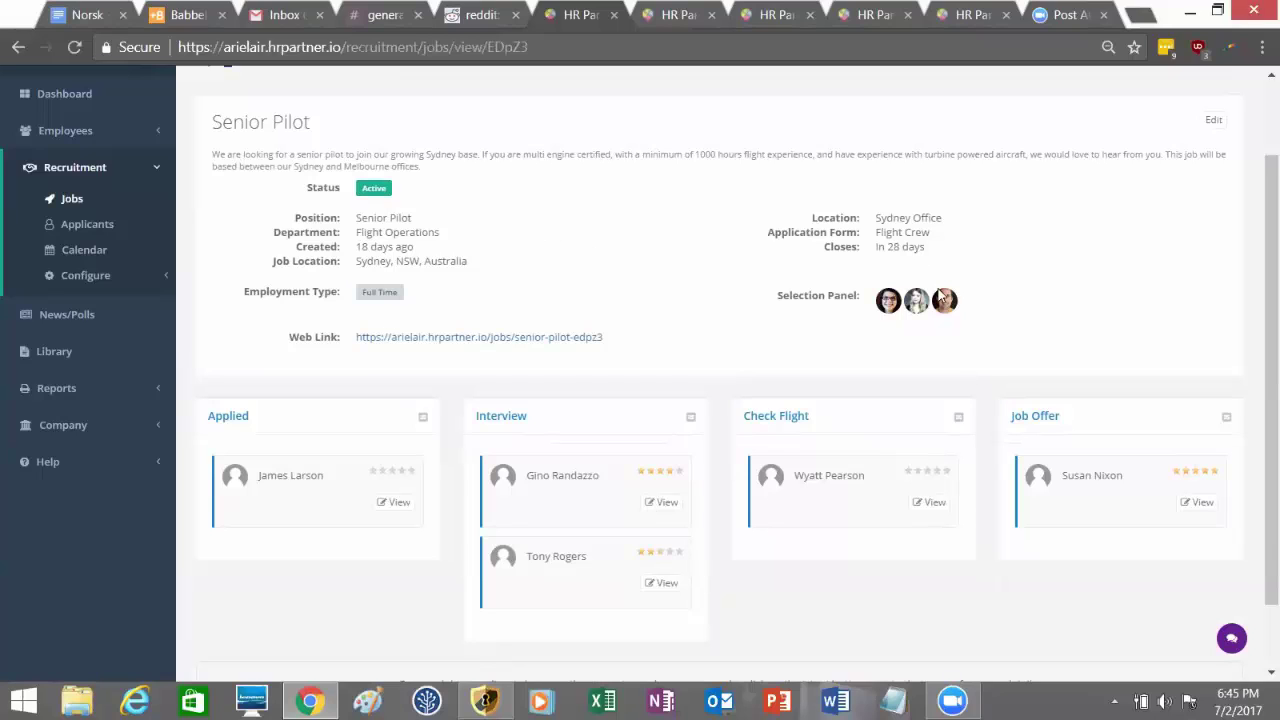
left_click(938, 510)
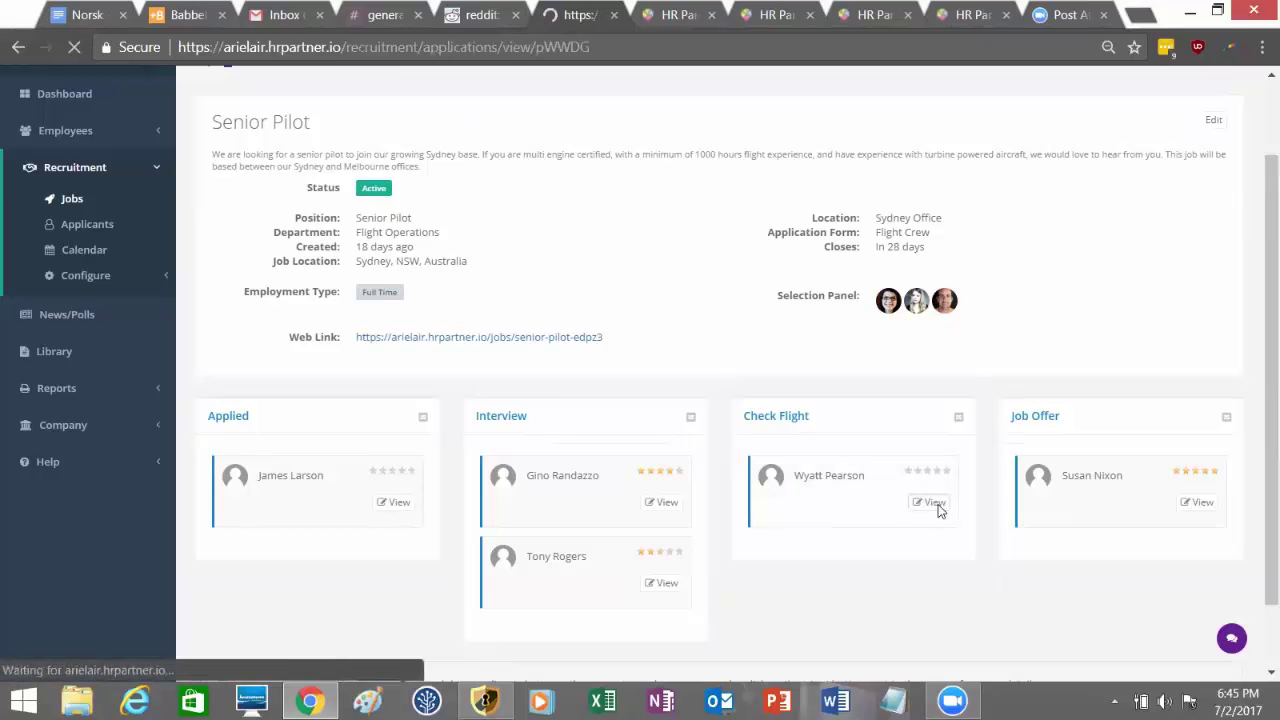
scroll(750, 610, "down", 2)
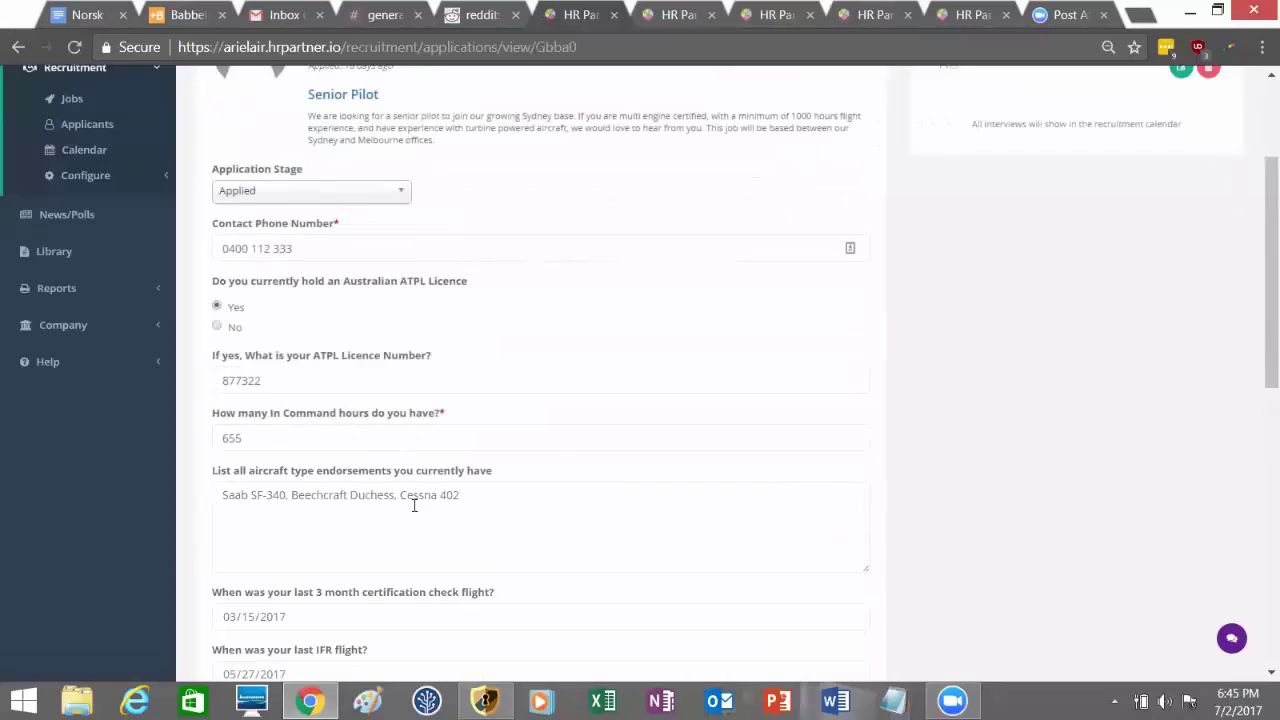
scroll(368, 237, "up", 2)
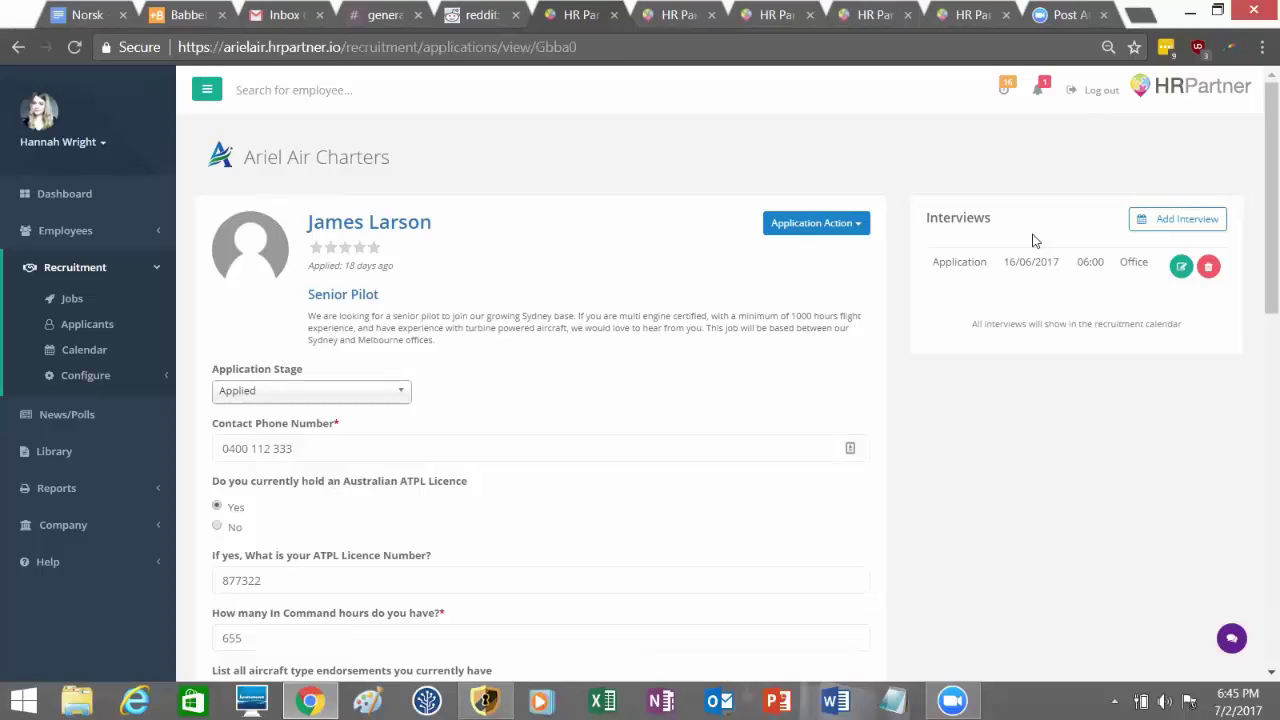
Step: Start a new Application interview for the candidate with the date 12/07/2017, and close it without saving
left_click(1200, 224)
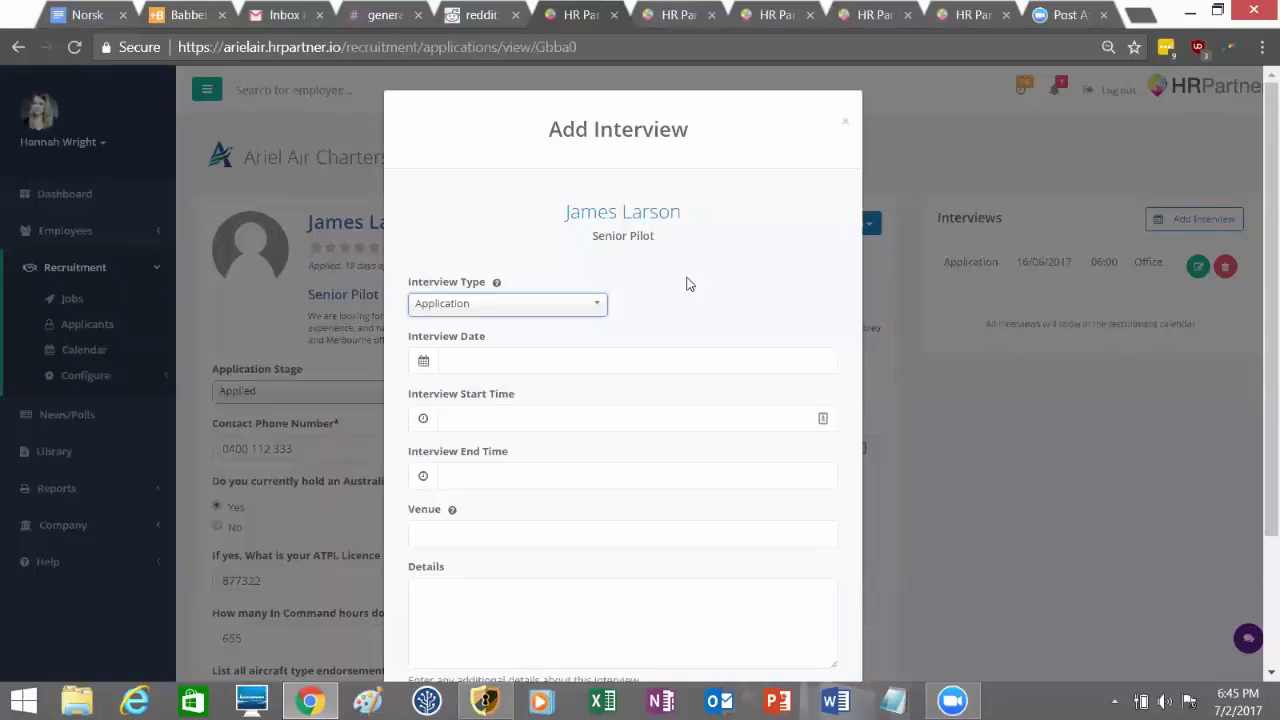
scroll(660, 290, "down", 1)
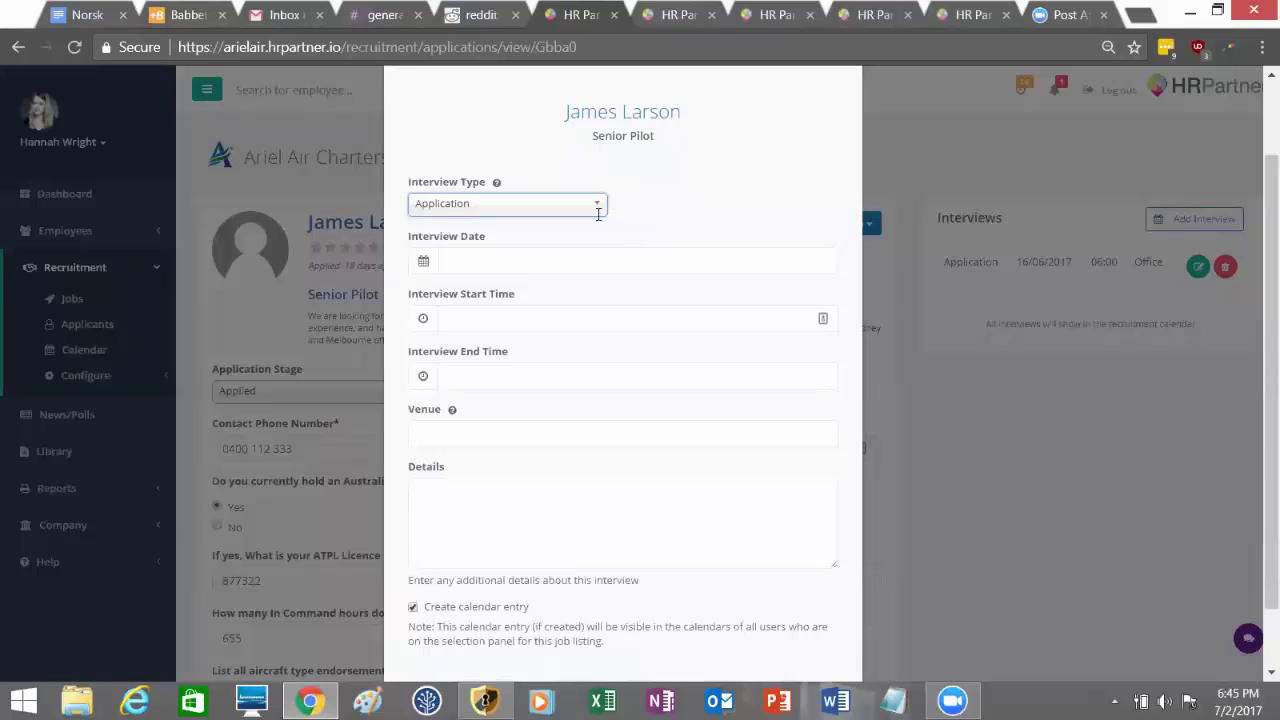
left_click(576, 265)
left_click(525, 386)
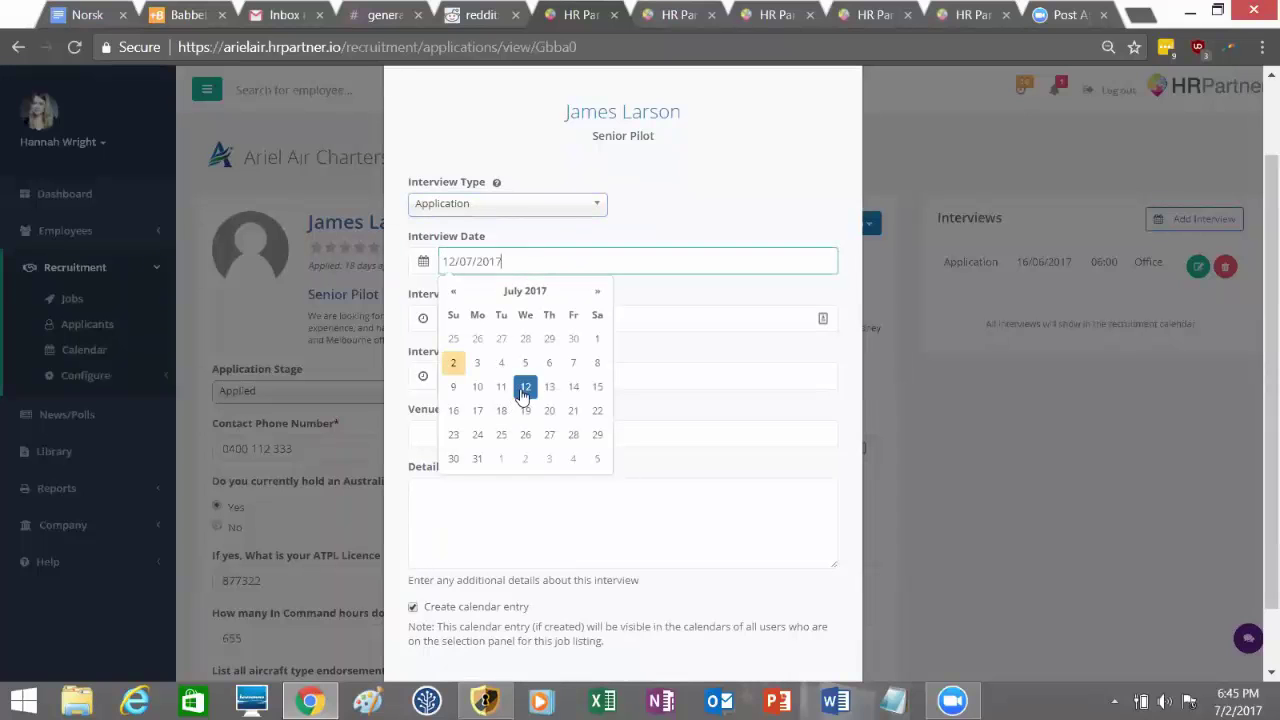
left_click(677, 318)
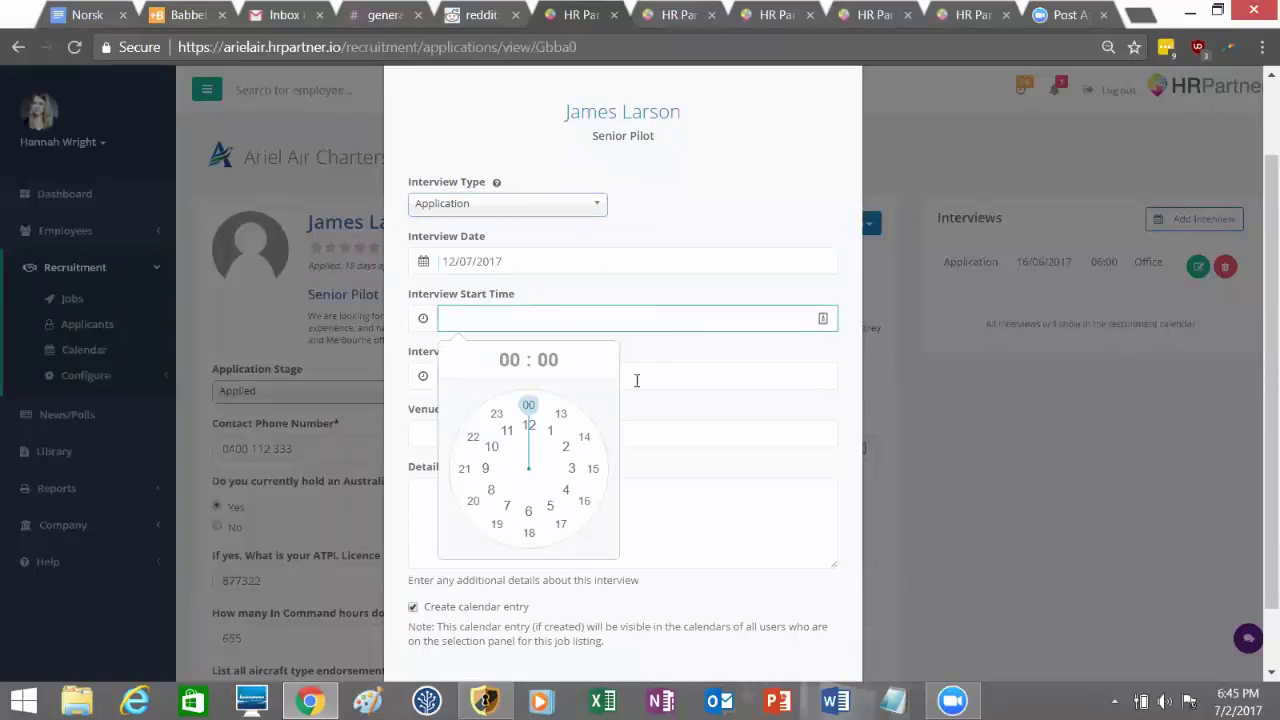
scroll(633, 404, "down", 1)
left_click(931, 357)
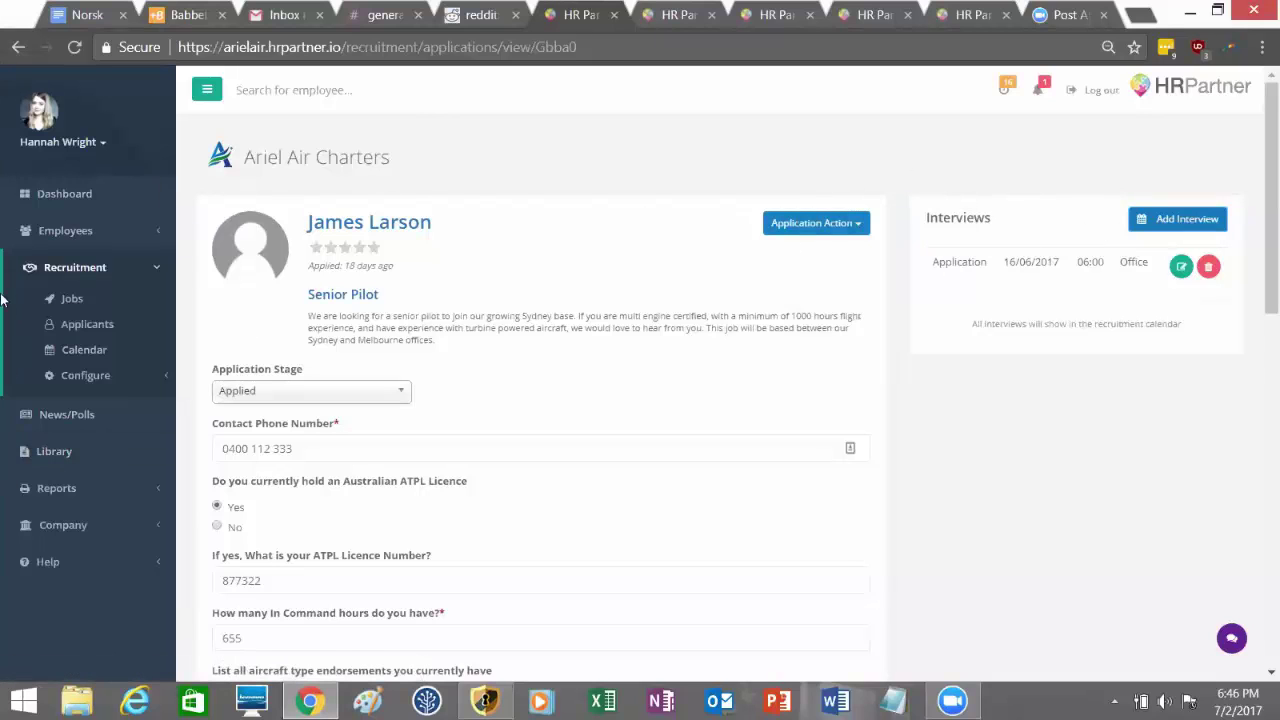
Step: Open the recruitment calendar in a separate tab, and look over the candidate's application down to the scorecards and attachments
right_click(82, 350)
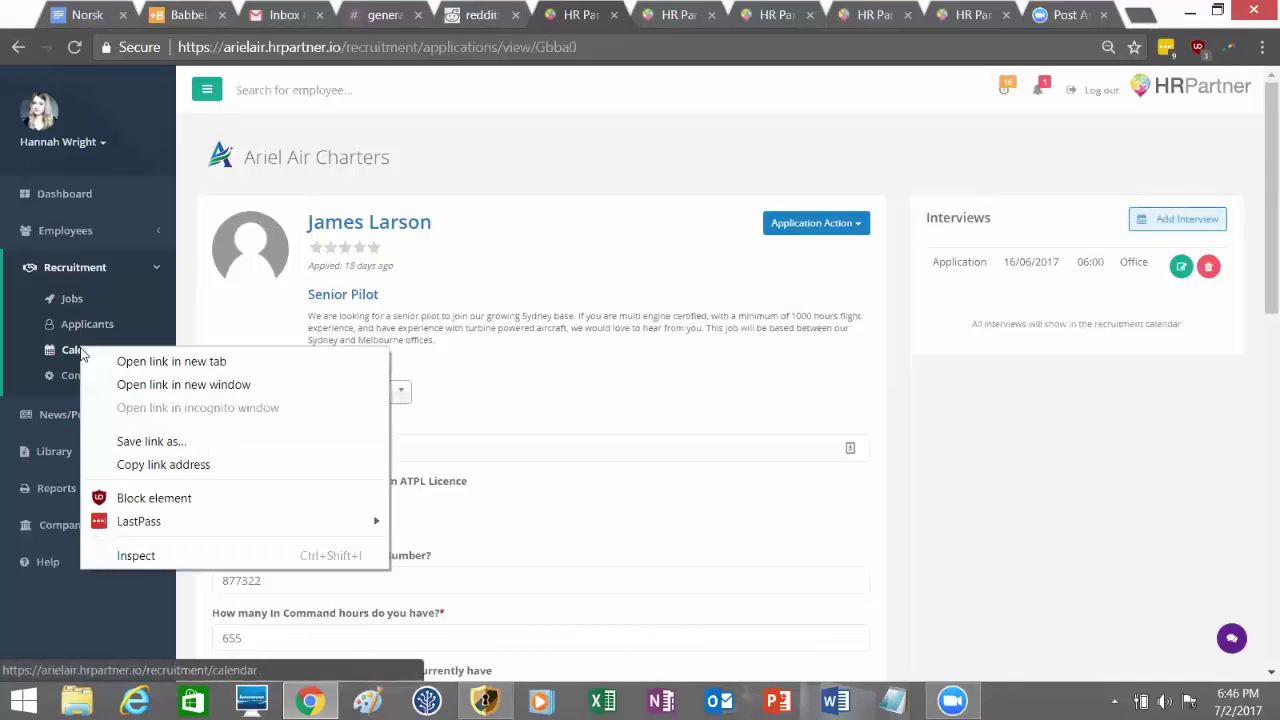
left_click(171, 361)
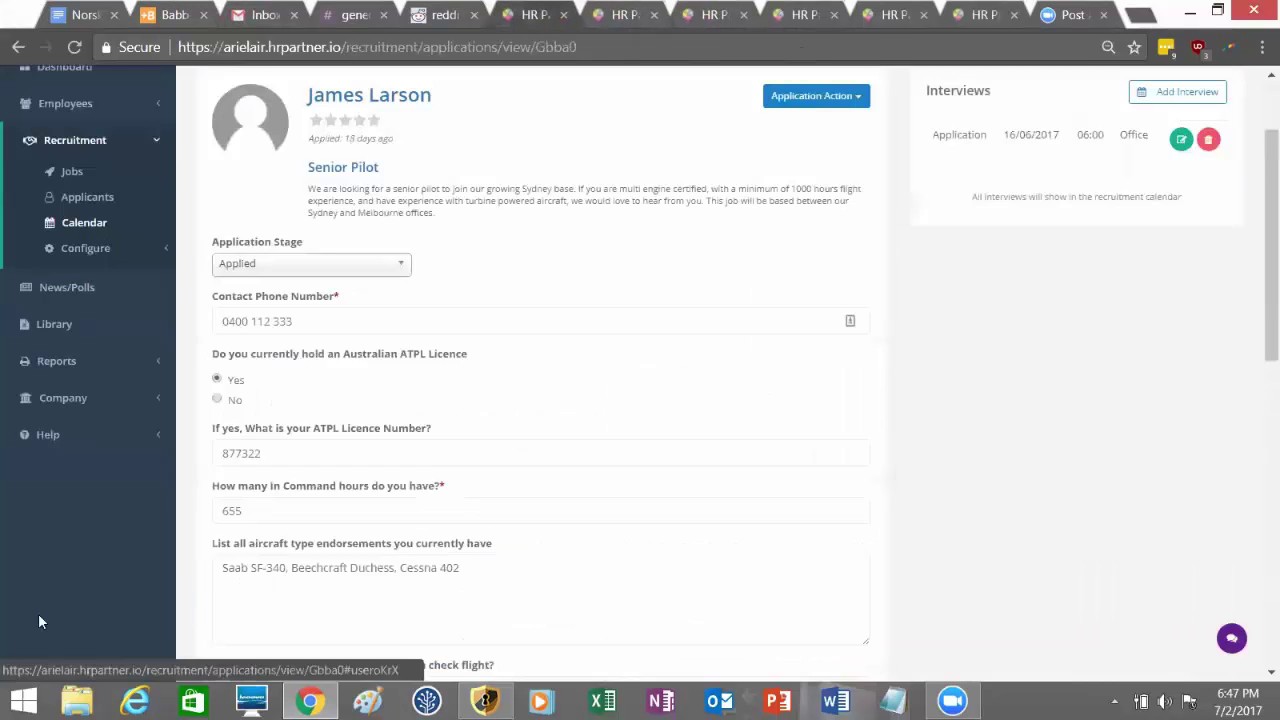
scroll(163, 514, "up", 2)
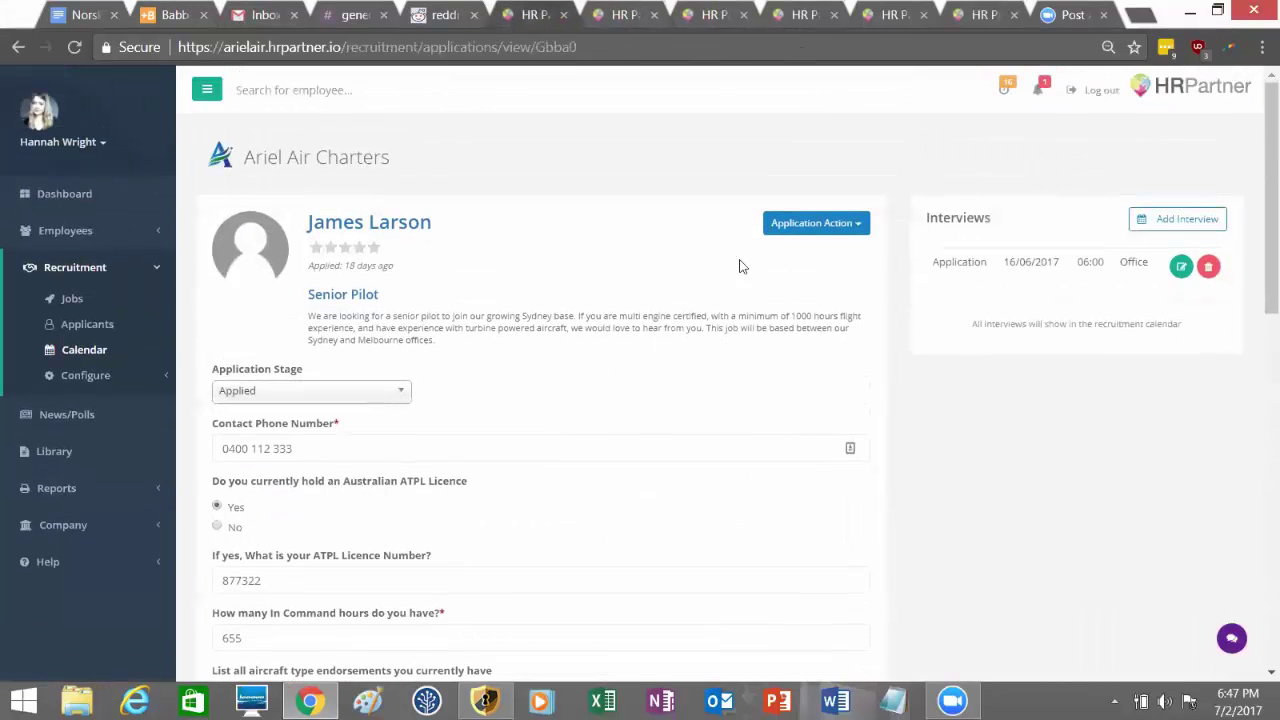
scroll(500, 178, "down", 1)
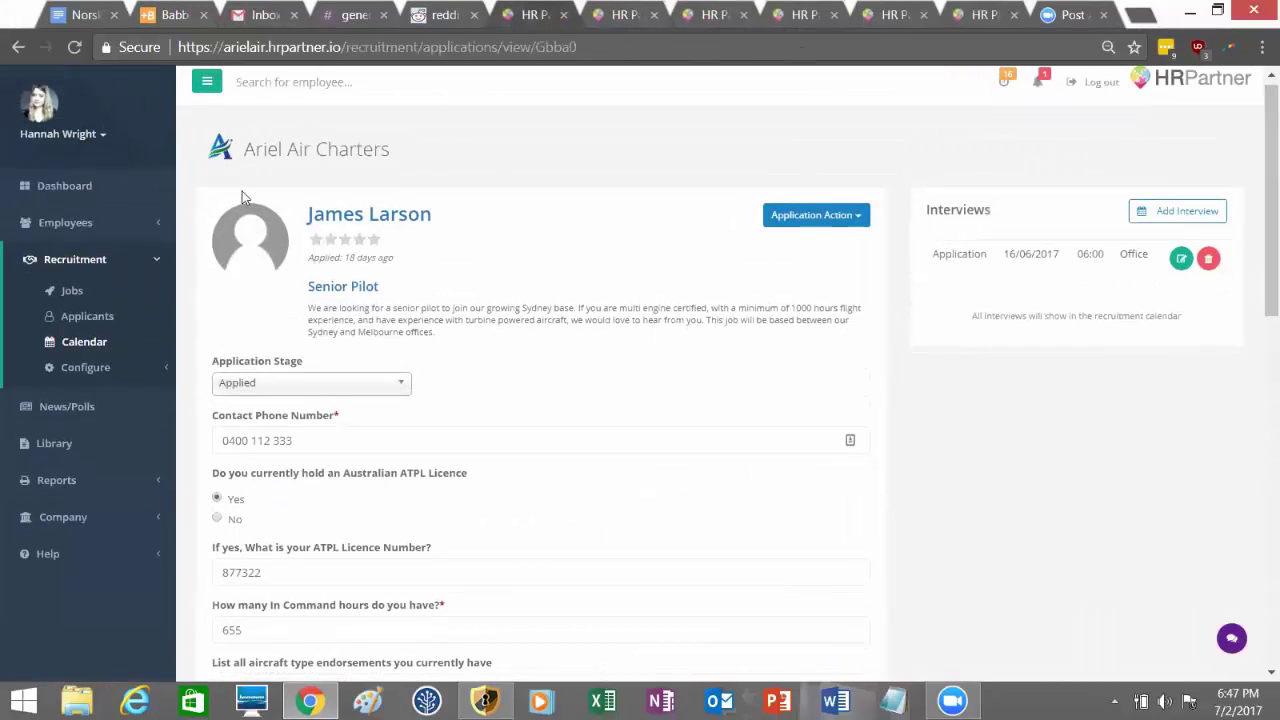
left_click_drag(1257, 238, 1258, 453)
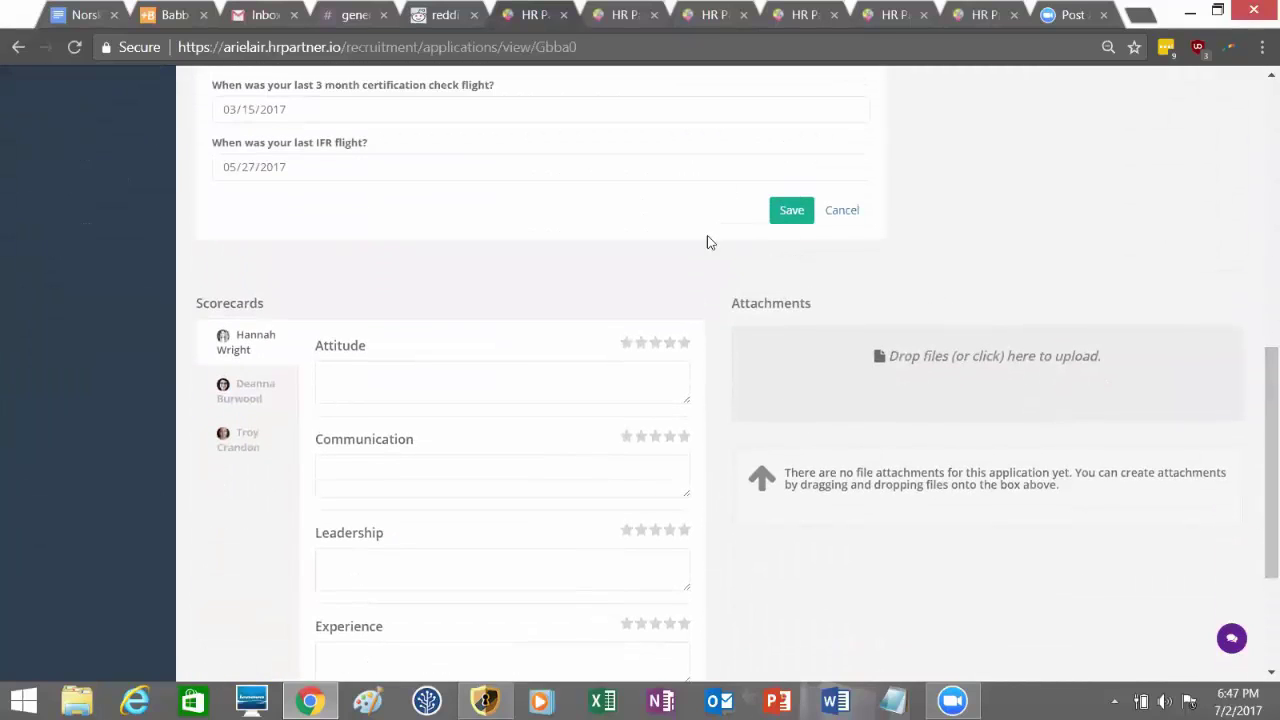
mouse_move(1258, 425)
left_mouse_down()
mouse_move(1258, 160)
mouse_move(1258, 412)
left_mouse_up()
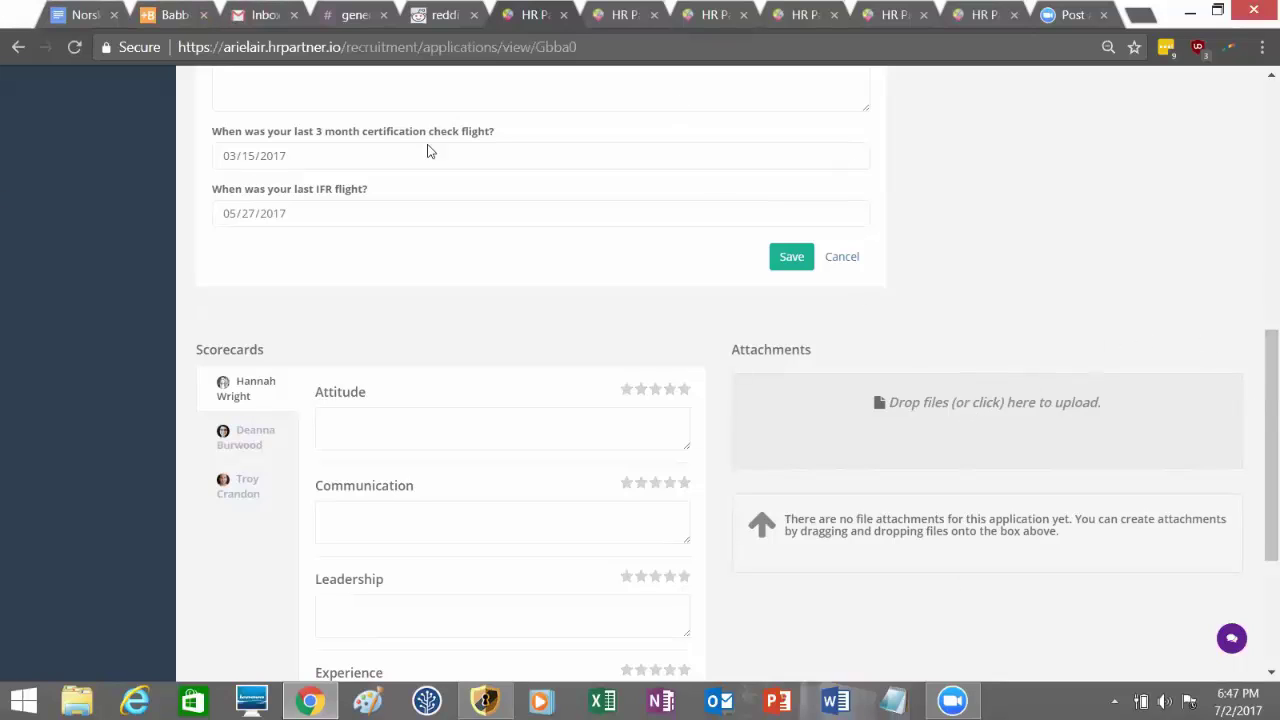
Step: On the candidate's scorecard, rate Attitude four stars with the note "Great attitude!" and rate Leadership five stars
scroll(600, 274, "down", 2)
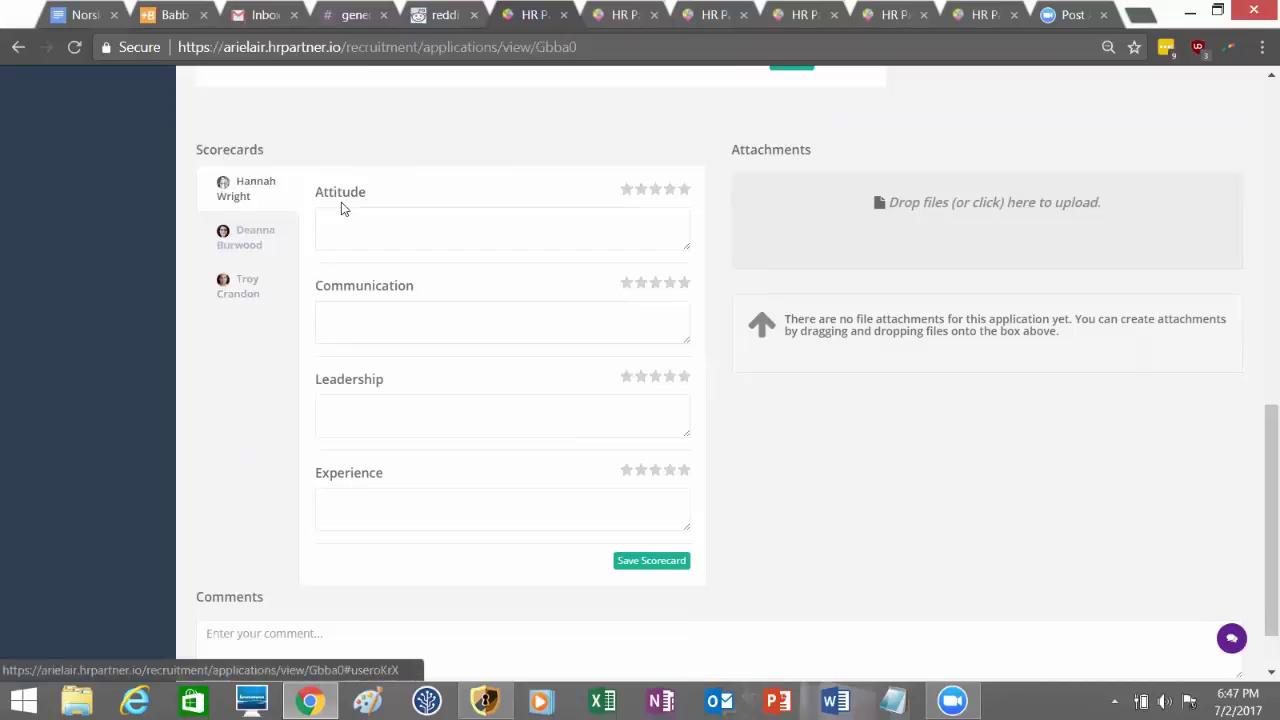
left_click(645, 189)
left_click(670, 190)
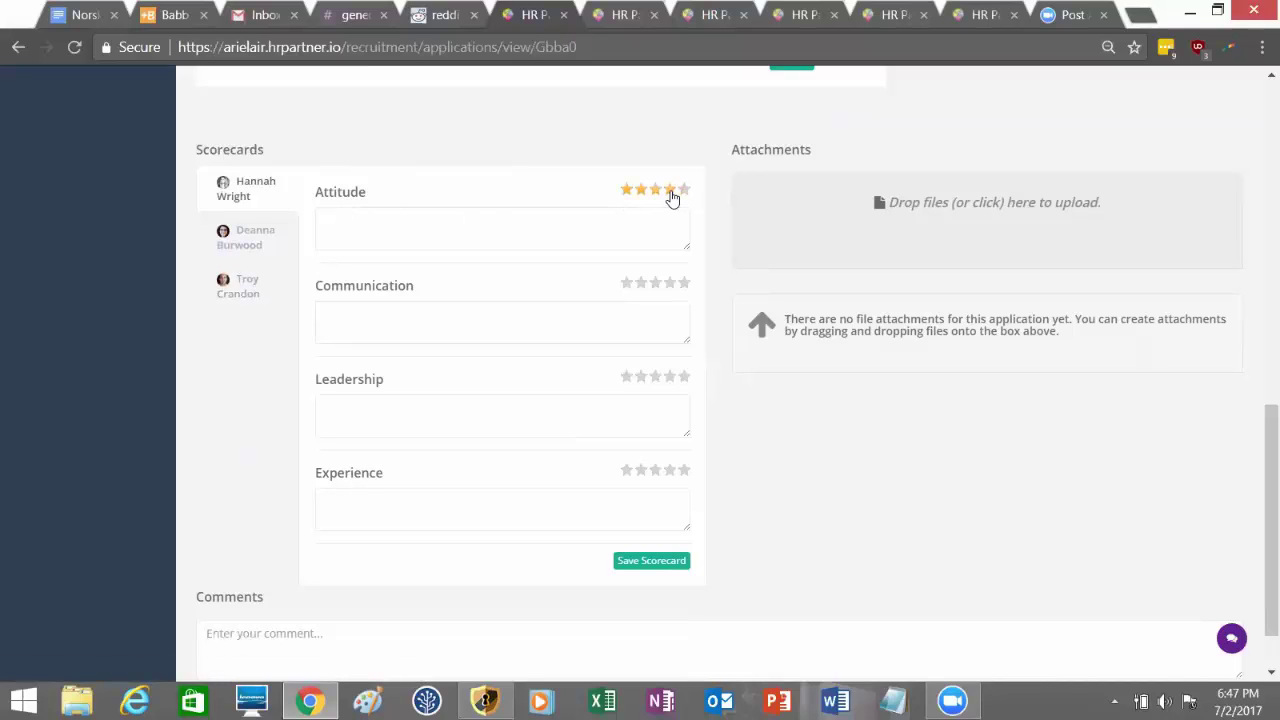
left_click(640, 229)
type("Great attitude")
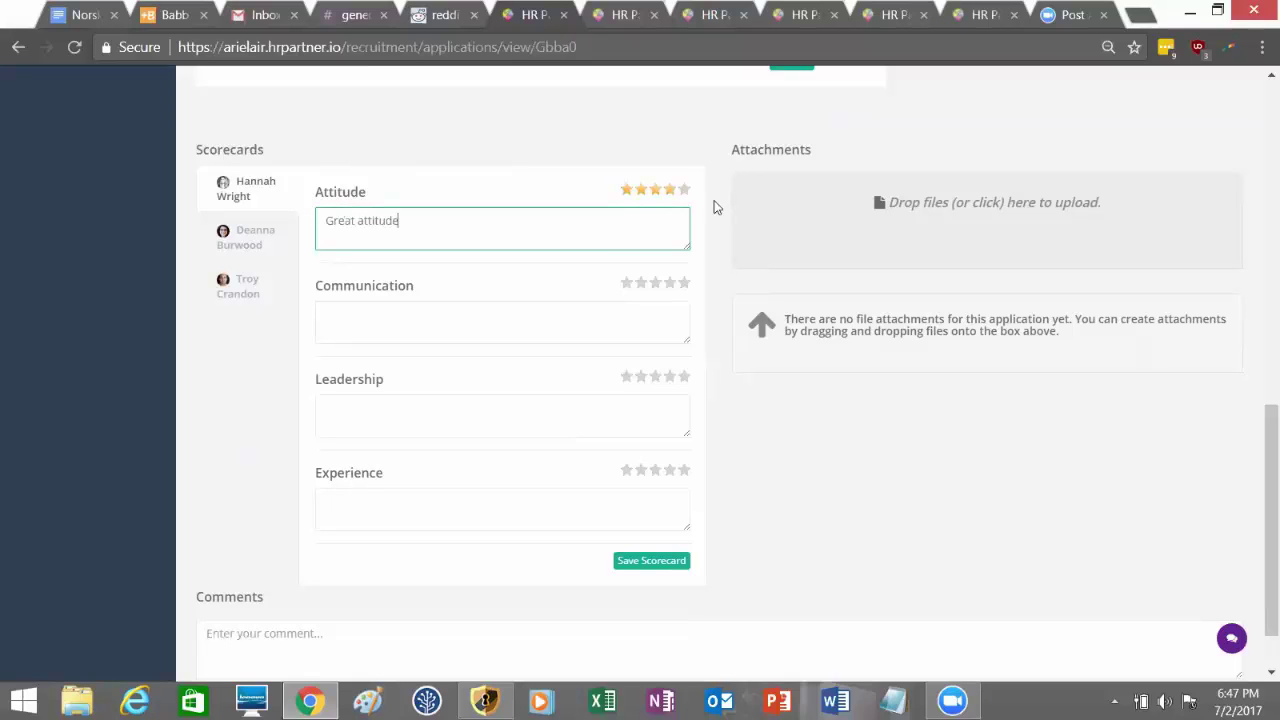
type("!")
left_click(446, 324)
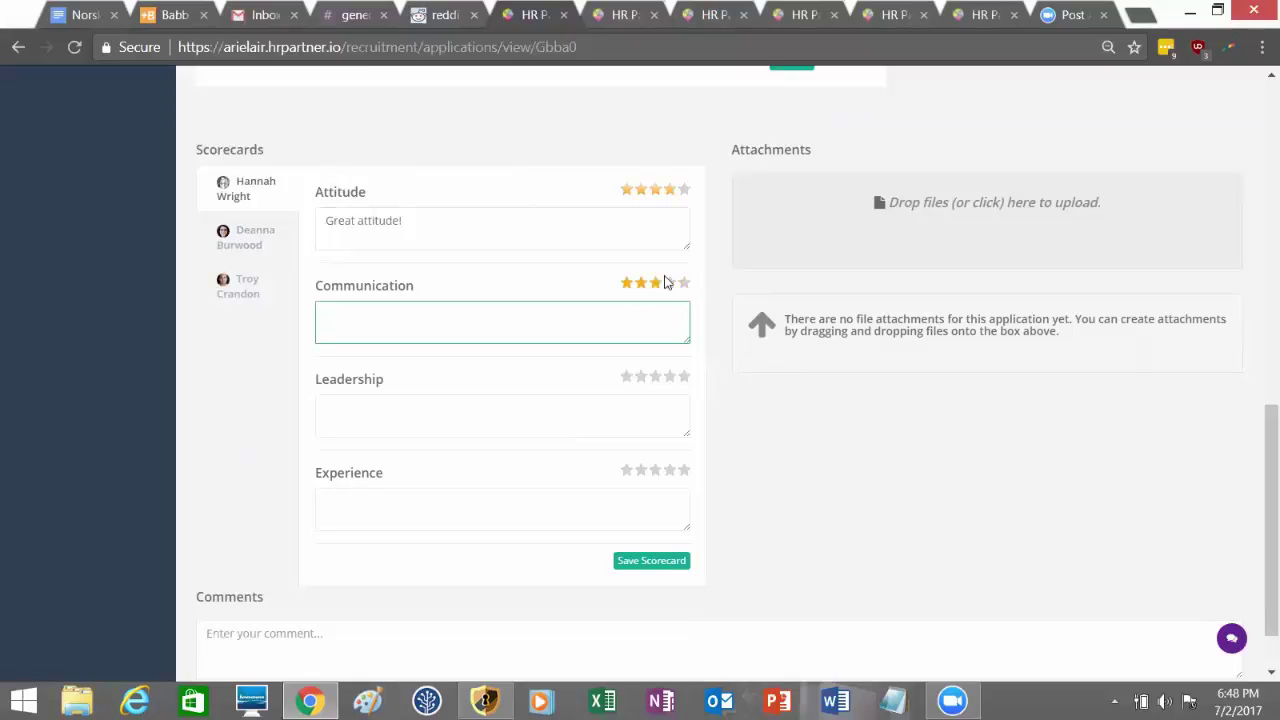
left_click(684, 377)
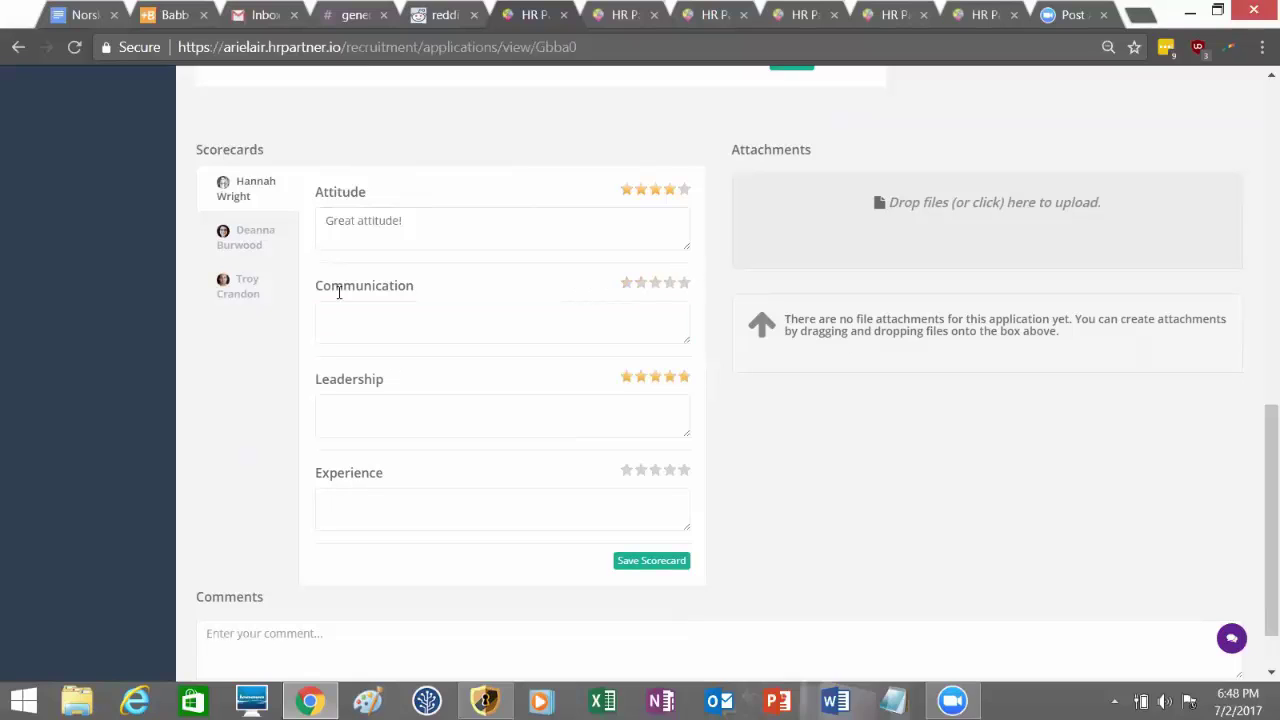
left_click(654, 564)
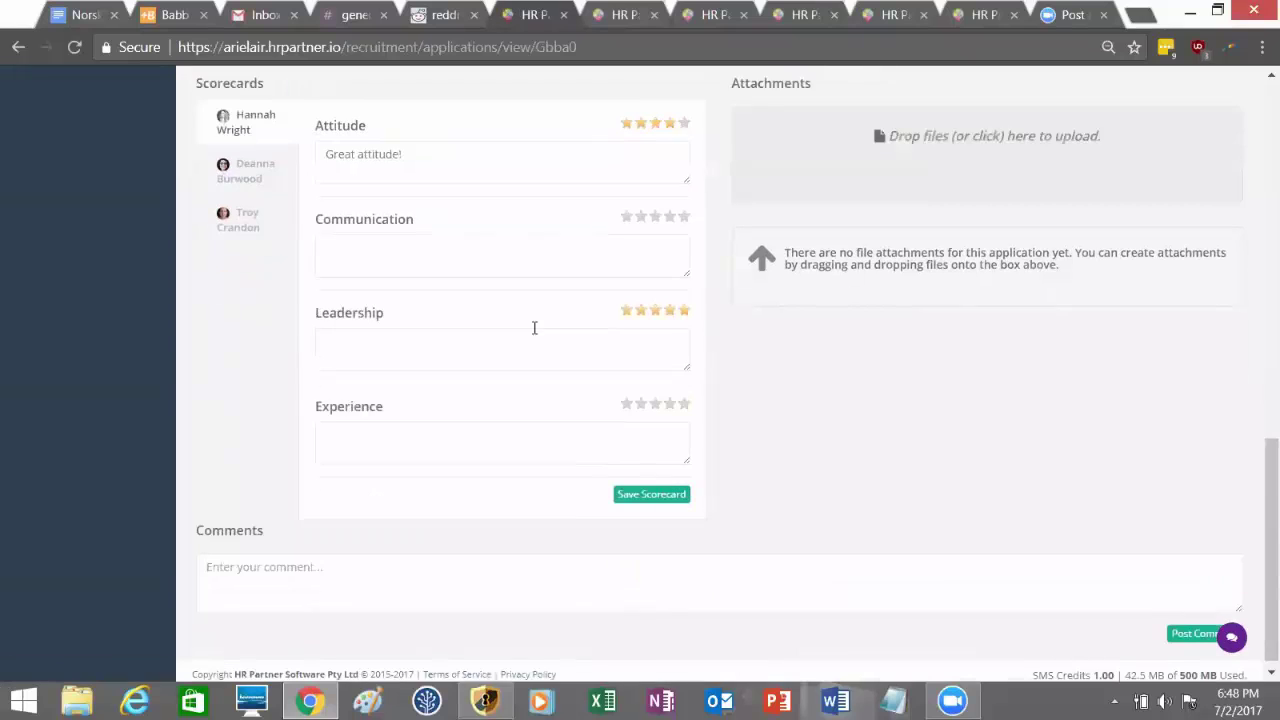
Step: View the scorecards of the other two selection panel members and return to the first panel member's scorecard
left_click(247, 158)
left_click(280, 419)
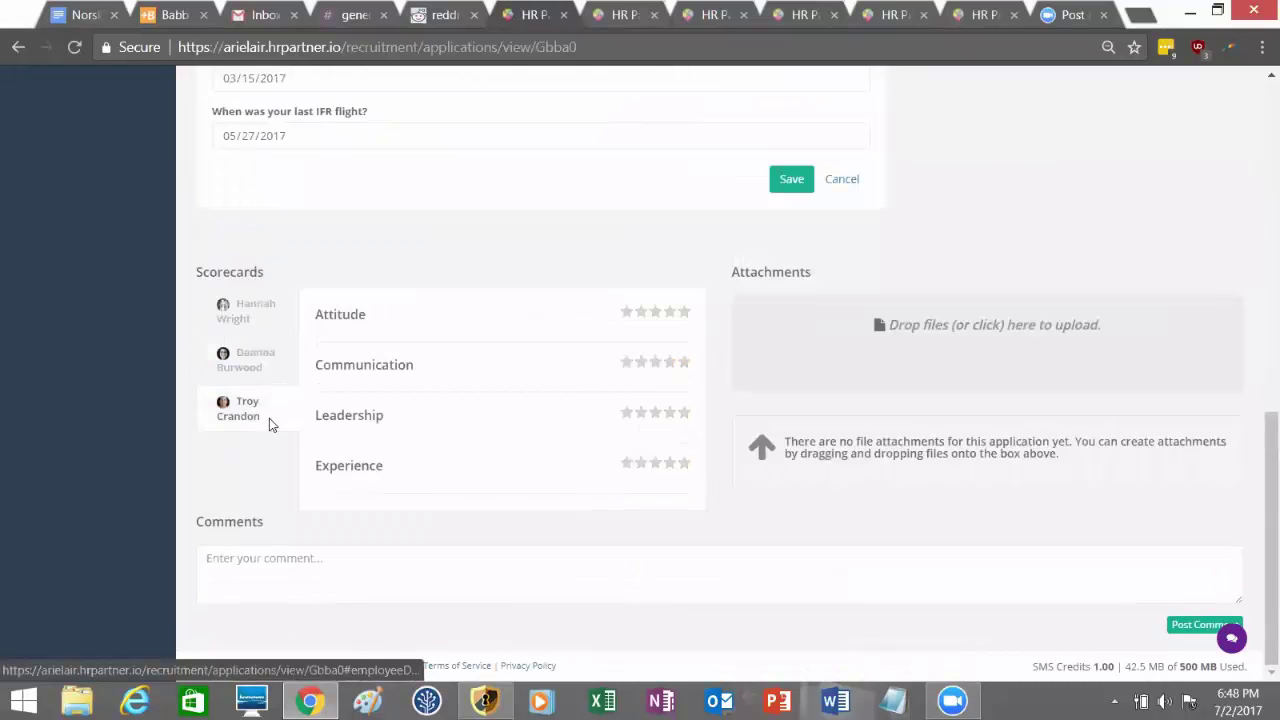
left_click(268, 309)
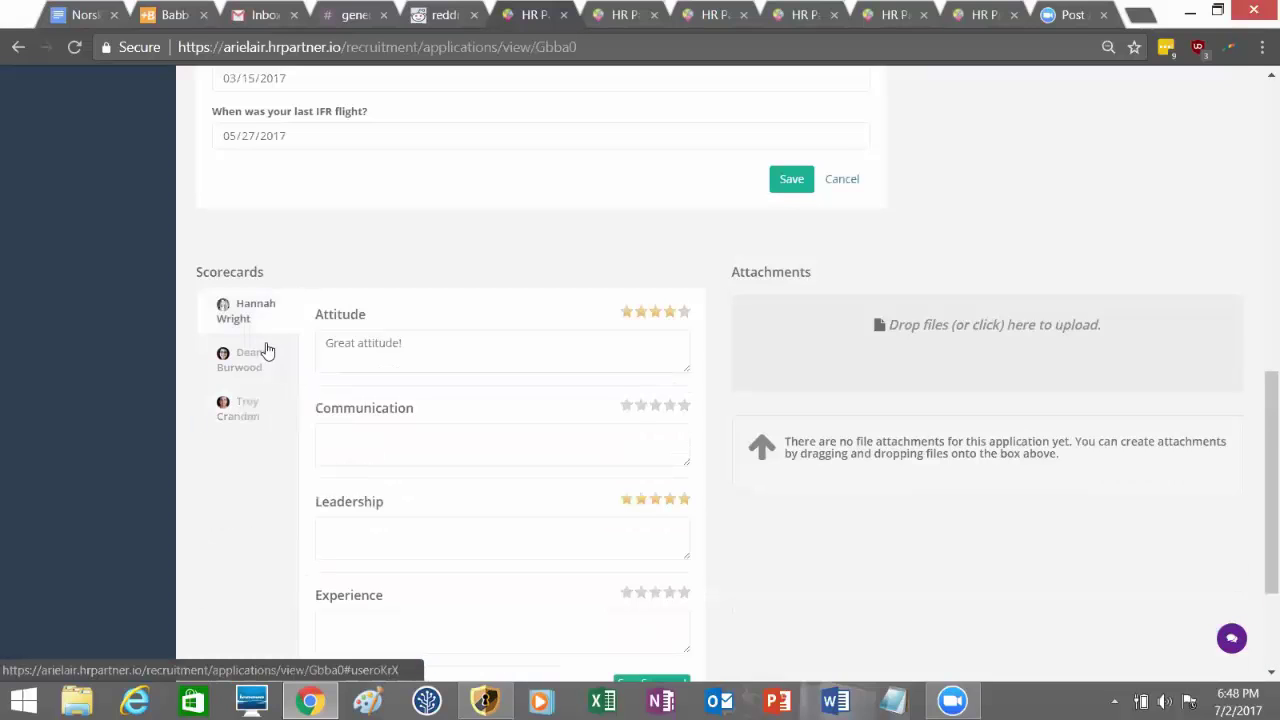
left_click(266, 348)
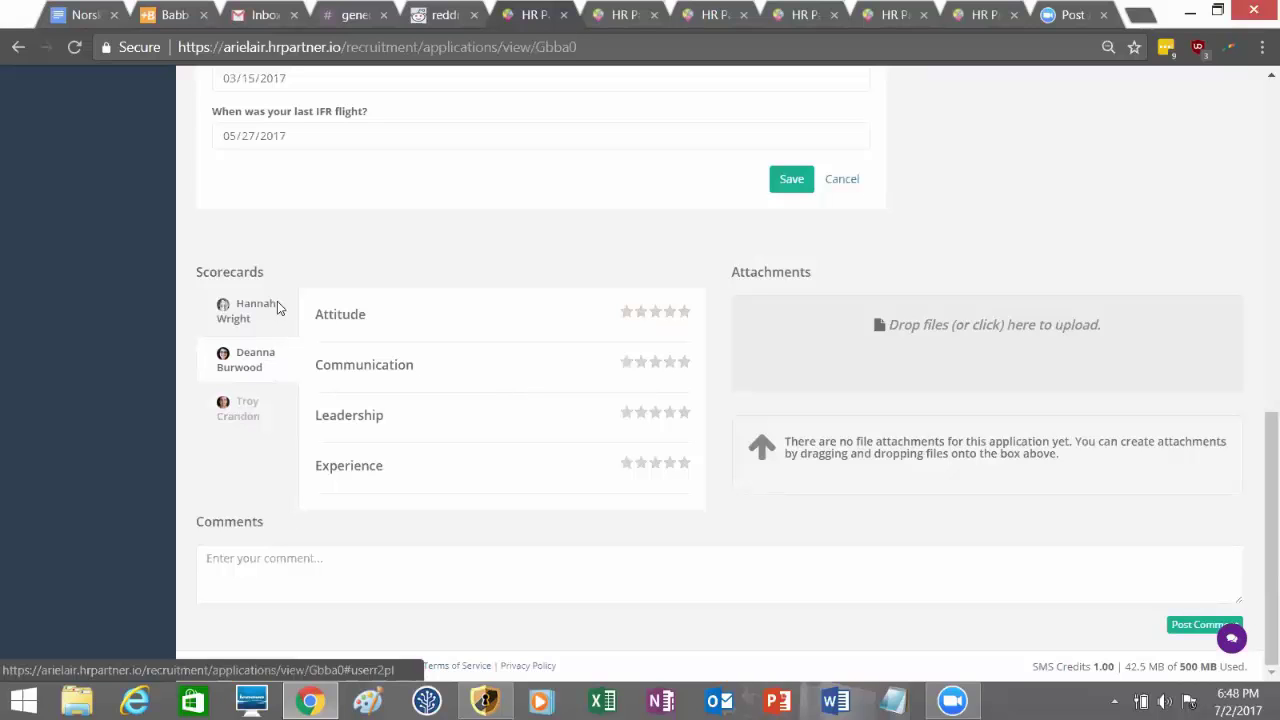
left_click(278, 308)
scroll(286, 646, "down", 2)
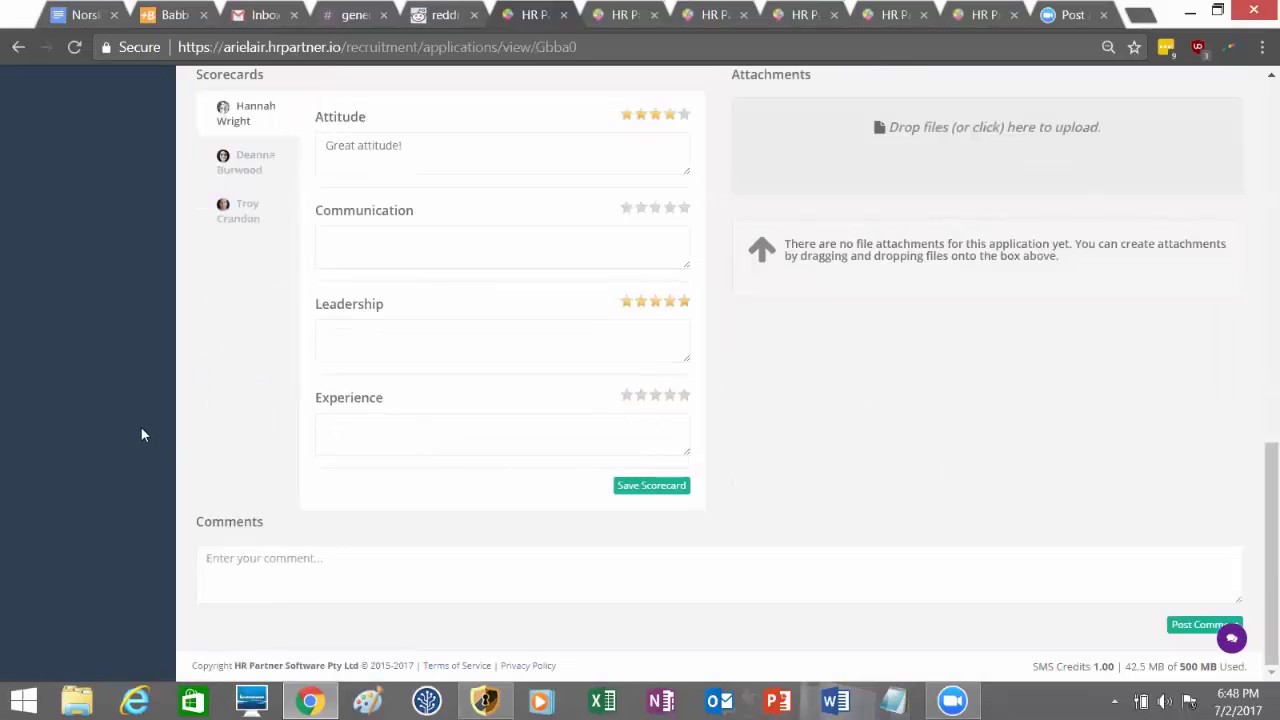
Step: Post the comment "This is the most promising candidate so far!" on the application and save the scorecard
scroll(281, 534, "up", 5)
scroll(322, 434, "up", 4)
scroll(318, 434, "down", 9)
left_click(308, 571)
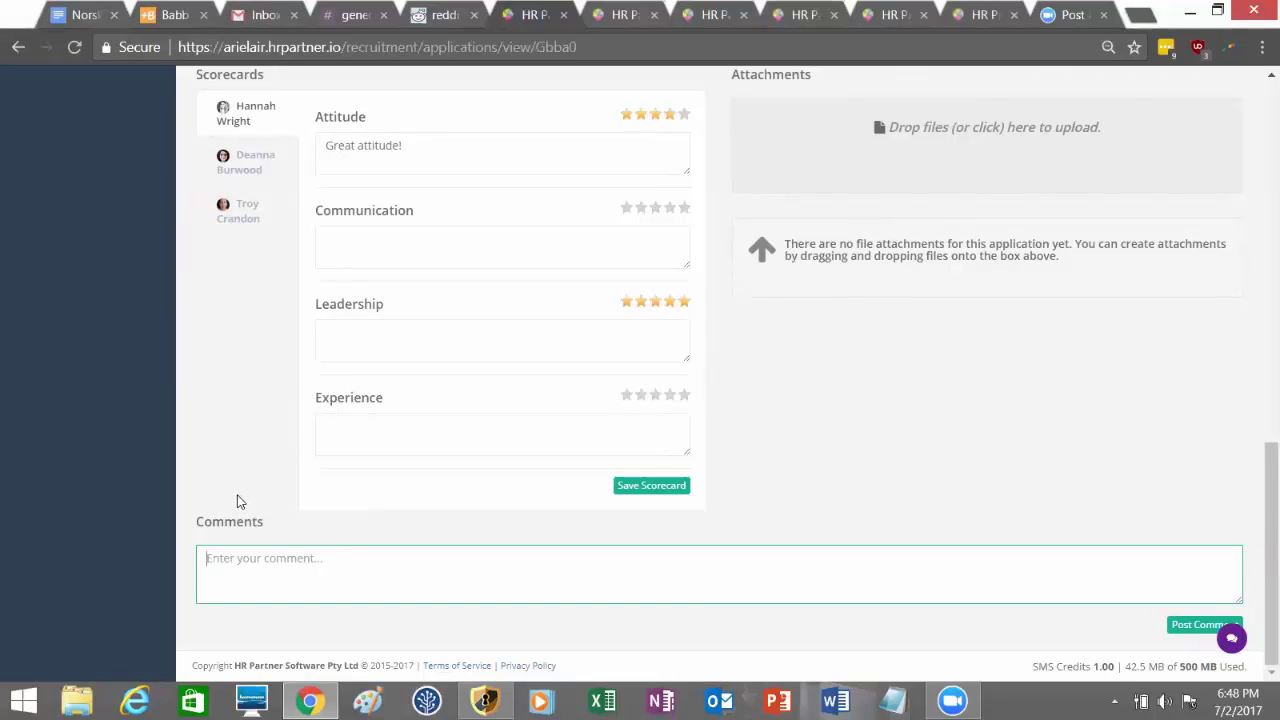
type("This is t")
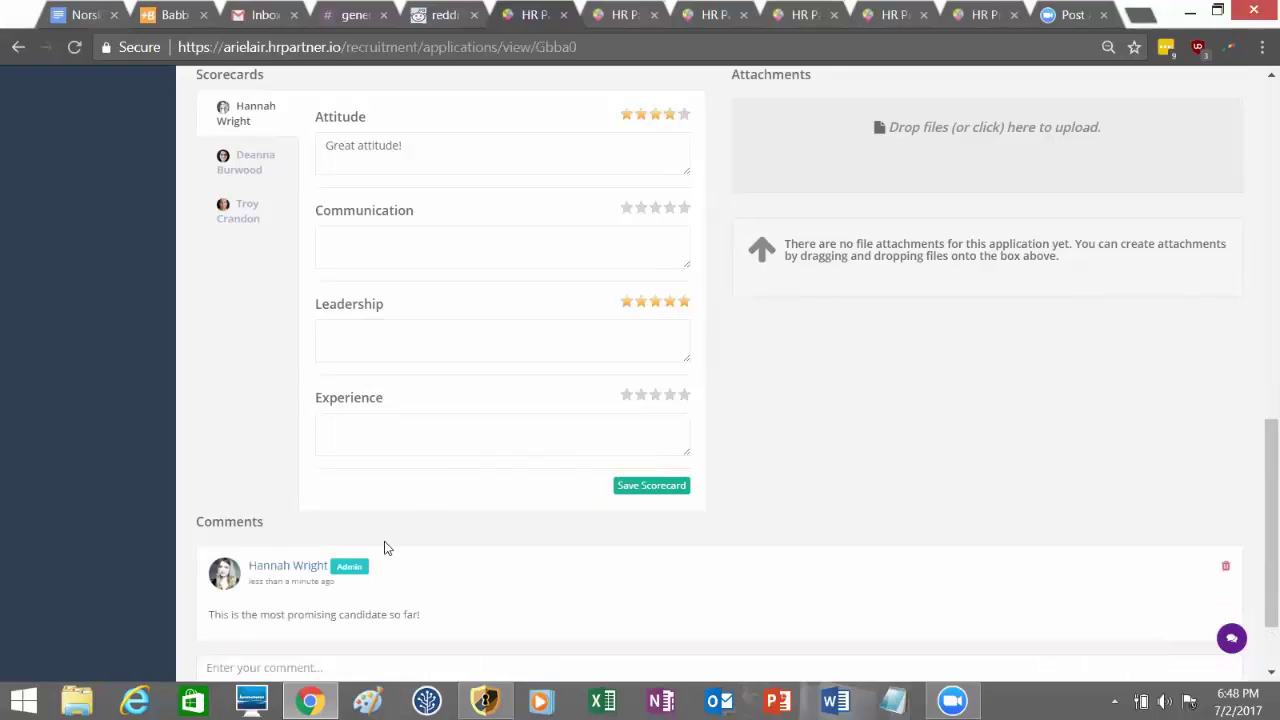
left_click(684, 486)
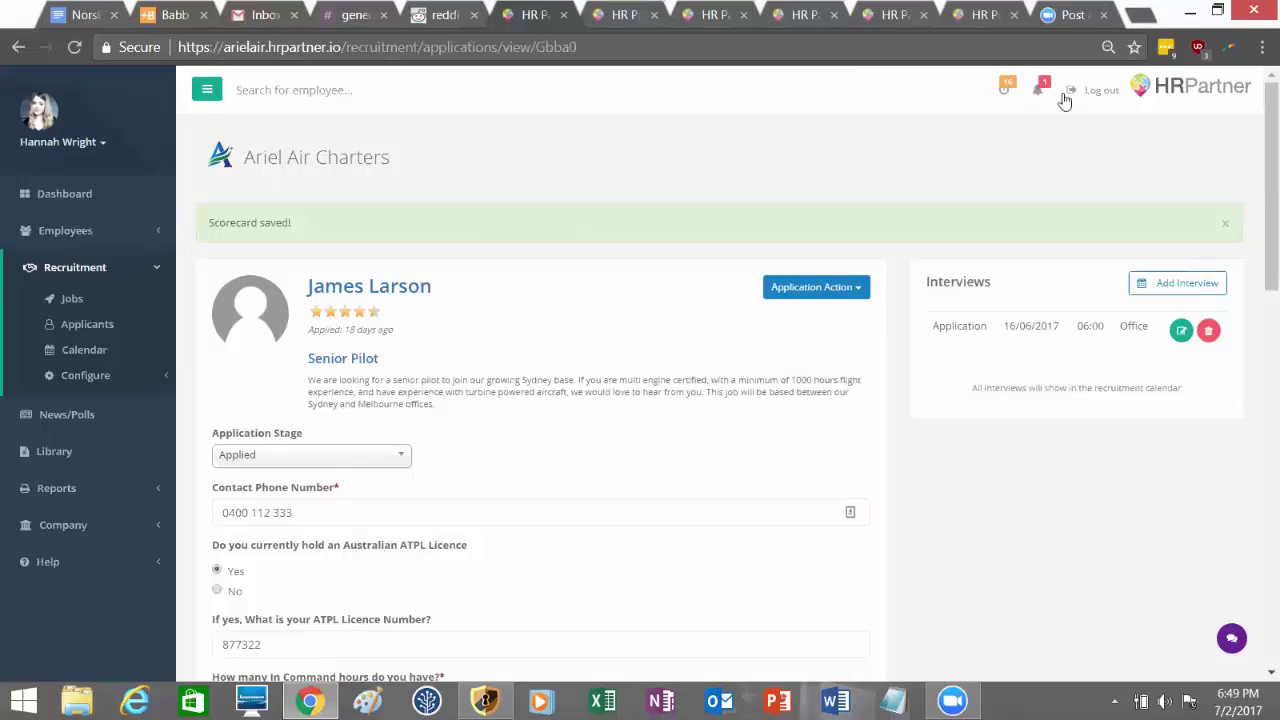
Step: Open the Hire Applicant form for the candidate and review its employee, position and pay fields
left_click(790, 294)
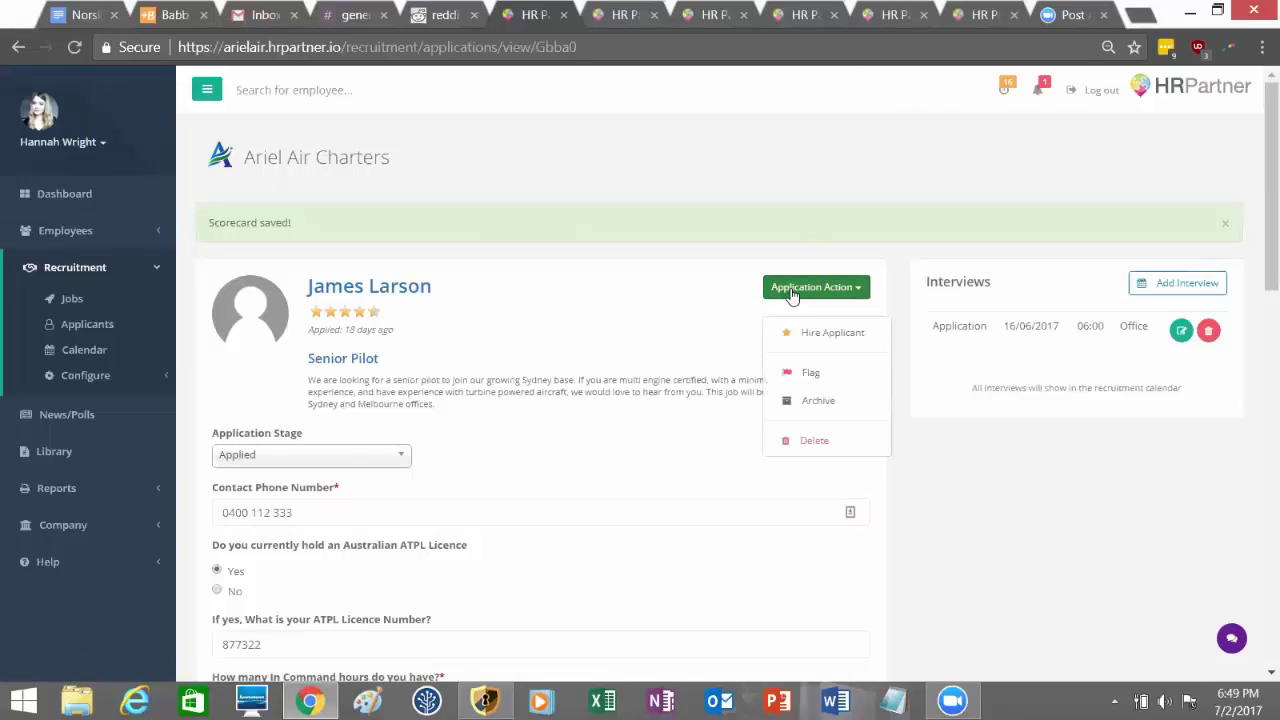
left_click(823, 336)
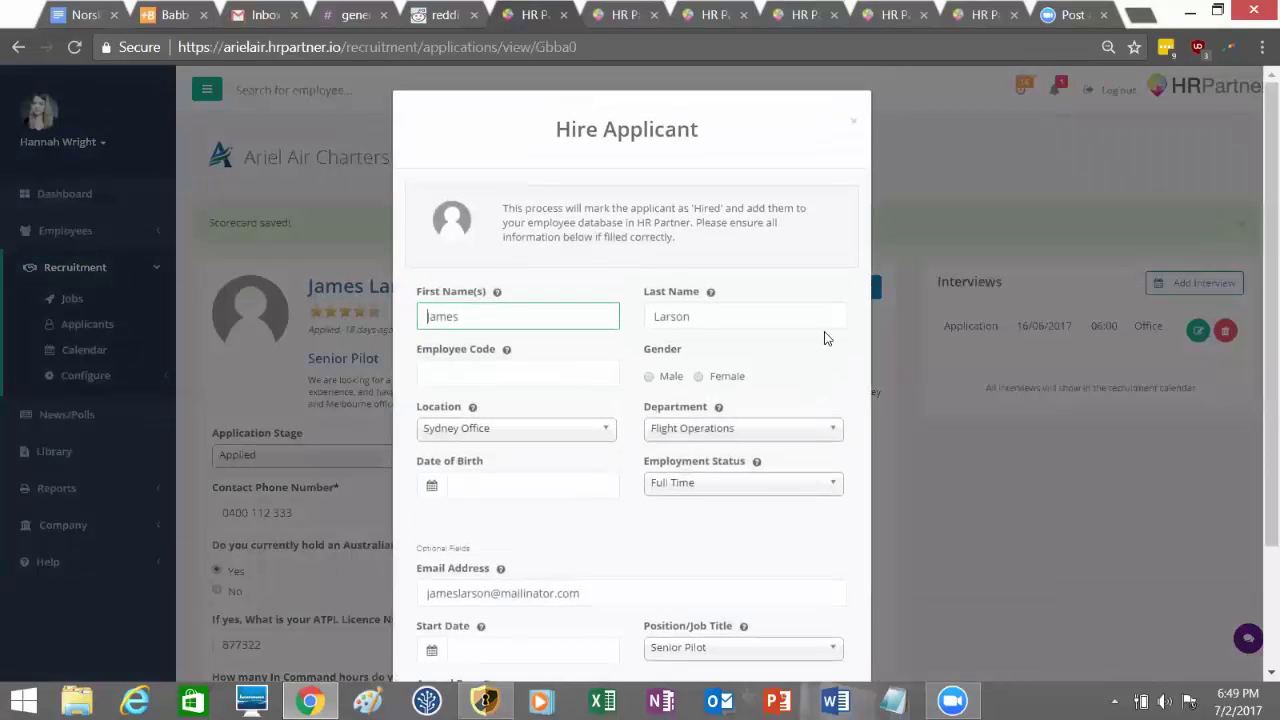
scroll(850, 340, "down", 1)
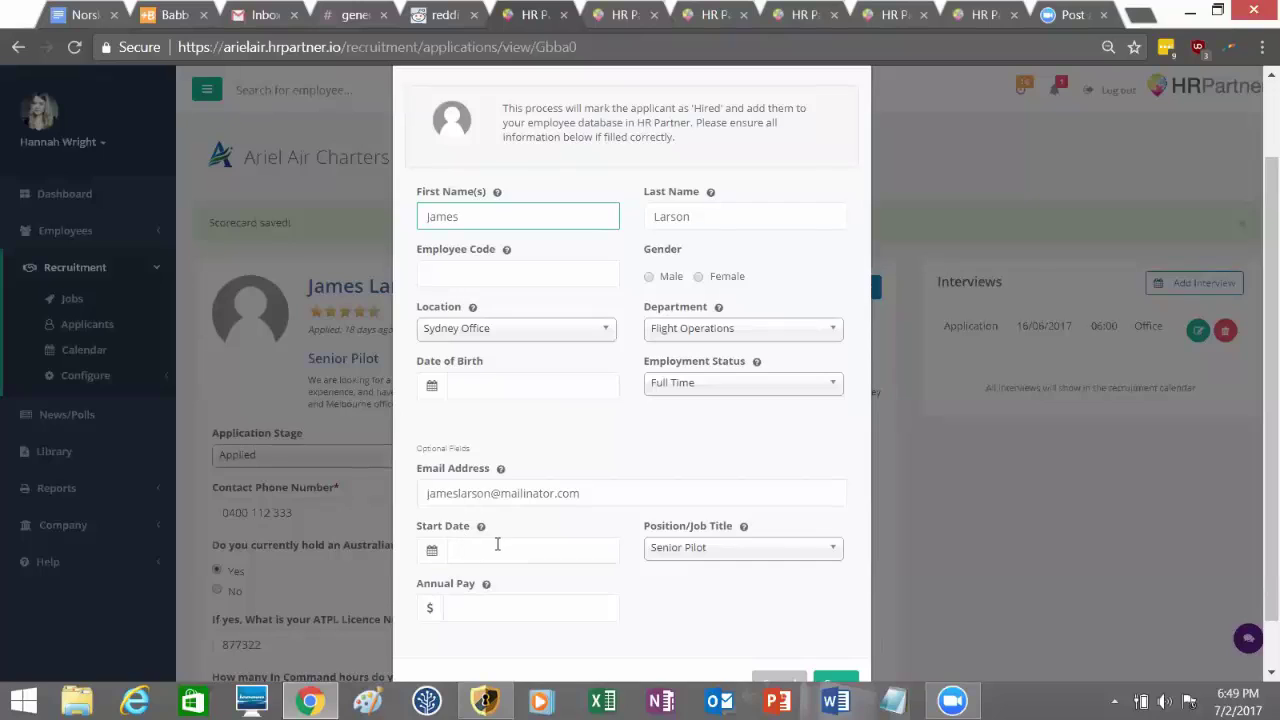
scroll(497, 543, "down", 1)
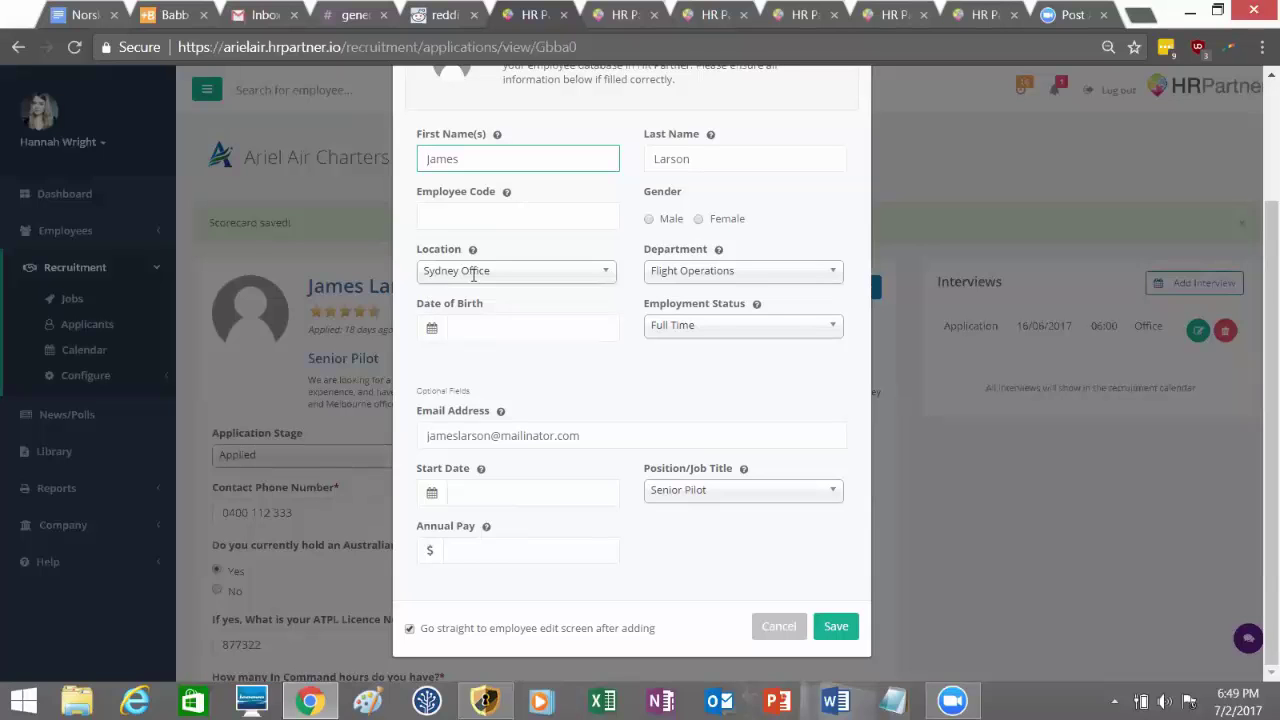
Step: Return to the Senior Pilot job and move the candidate in the Applied stage to the Interview stage
left_click(71, 298)
left_click(547, 388)
scroll(600, 380, "down", 2)
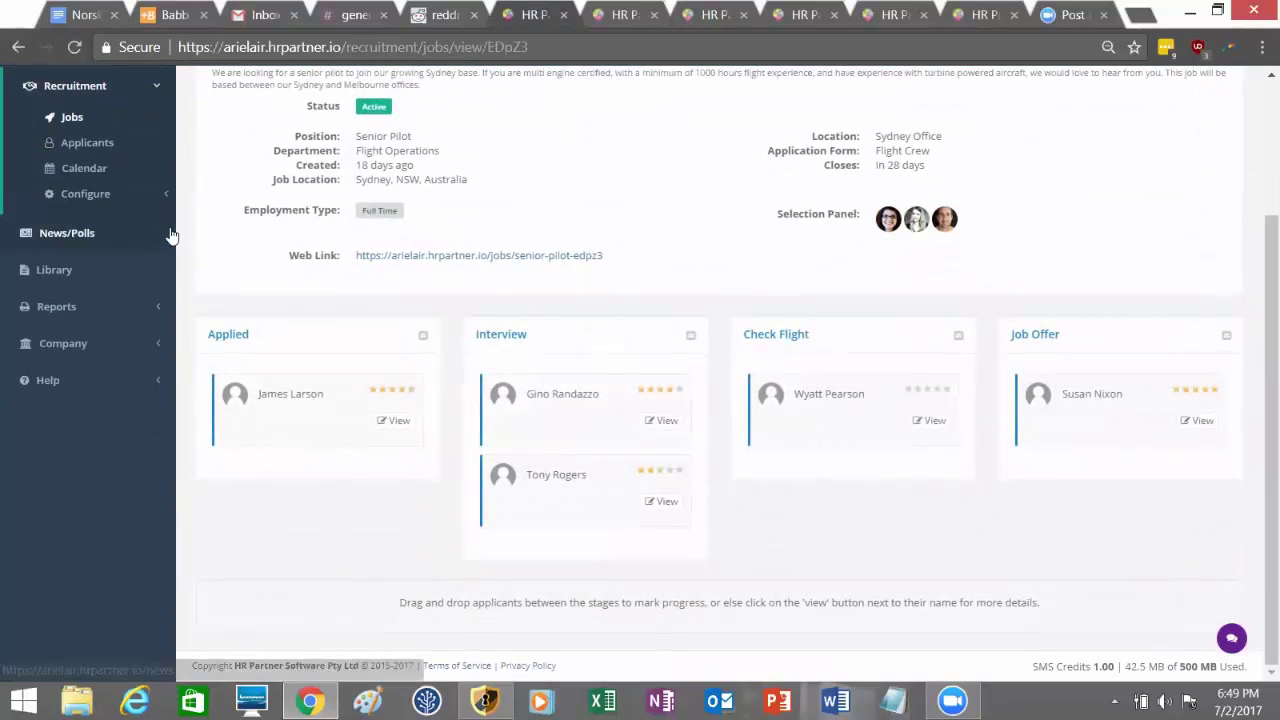
scroll(552, 450, "up", 1)
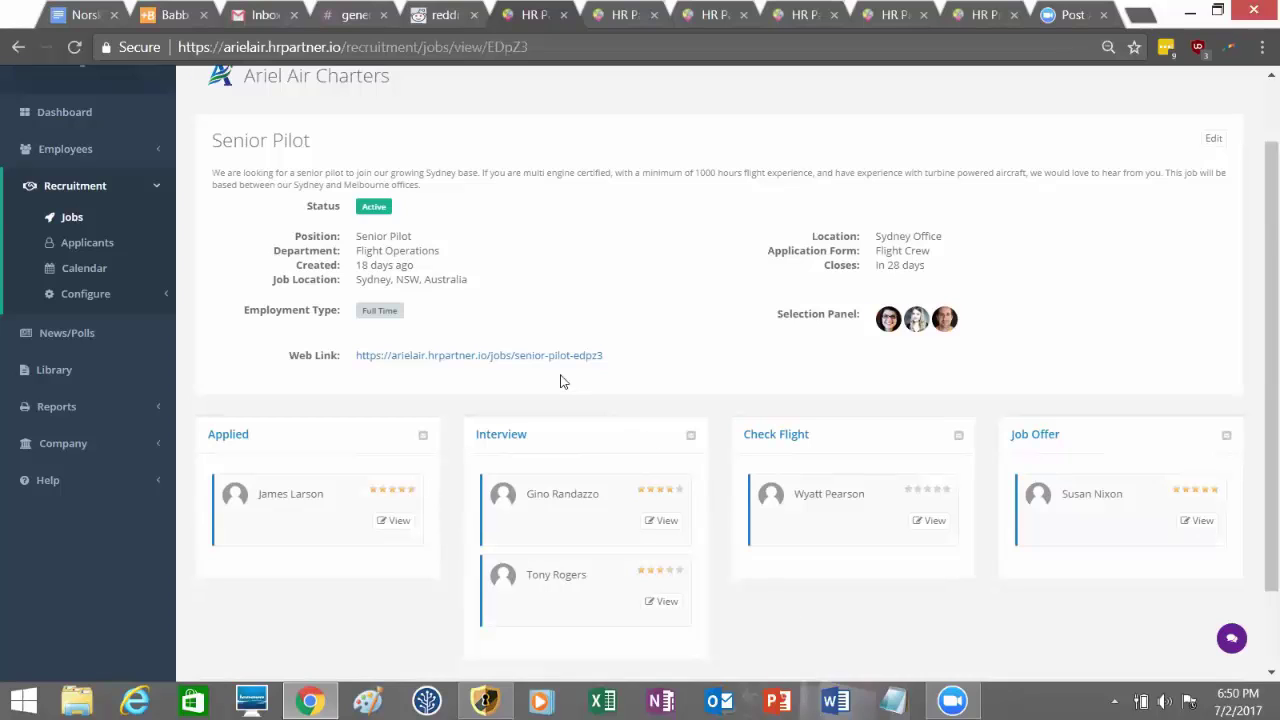
left_click_drag(411, 520, 692, 527)
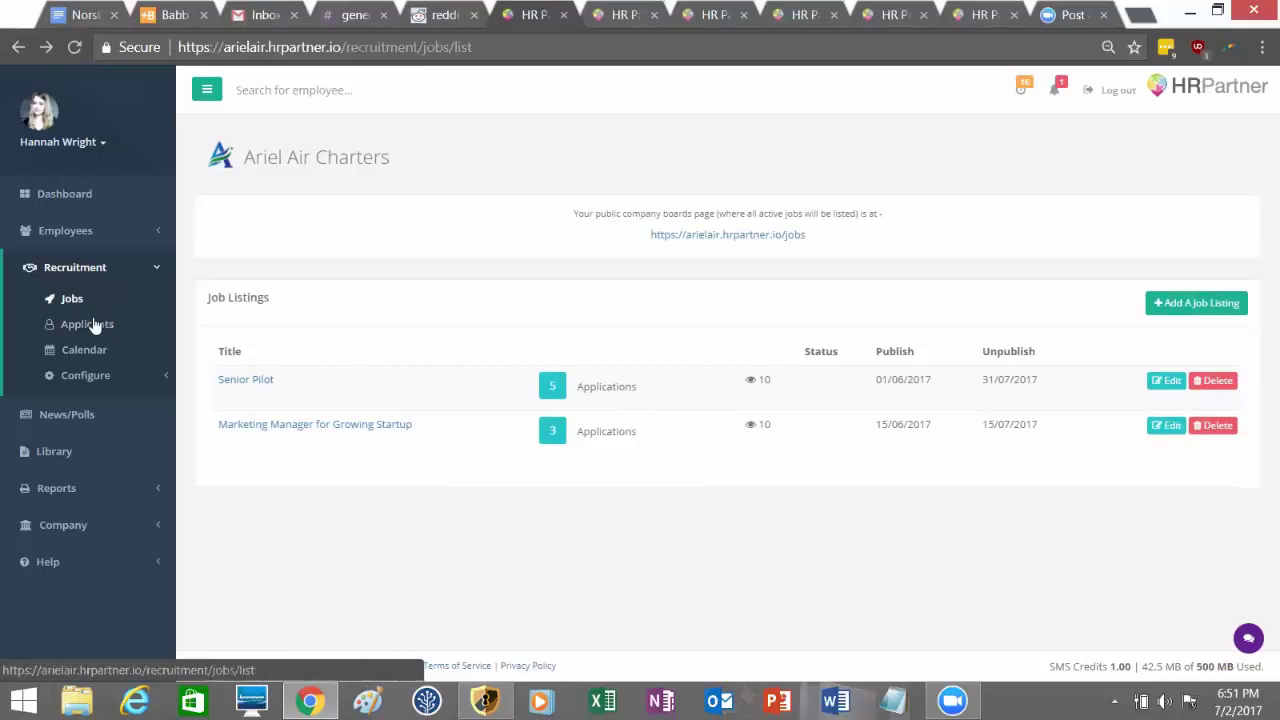
Step: Look over the applicant listing and open the profile of the last Senior Pilot applicant listed
left_click(90, 325)
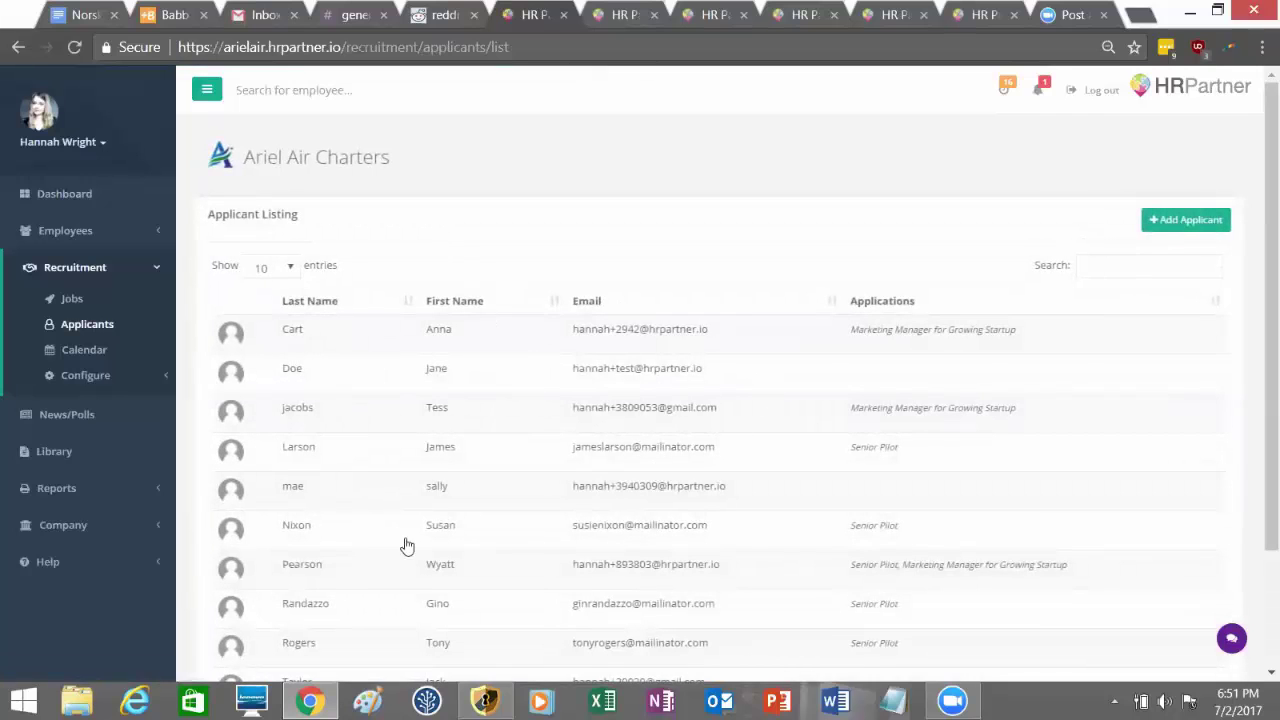
scroll(509, 526, "down", 3)
scroll(543, 511, "up", 2)
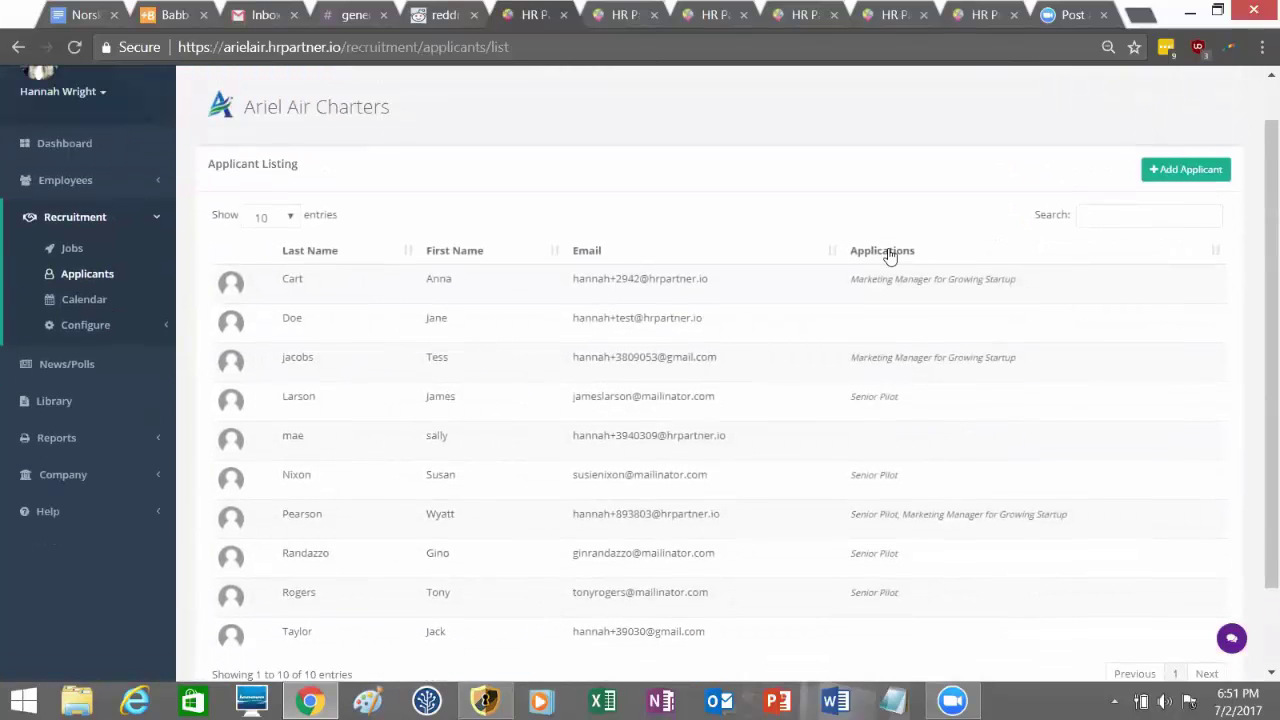
scroll(806, 540, "up", 1)
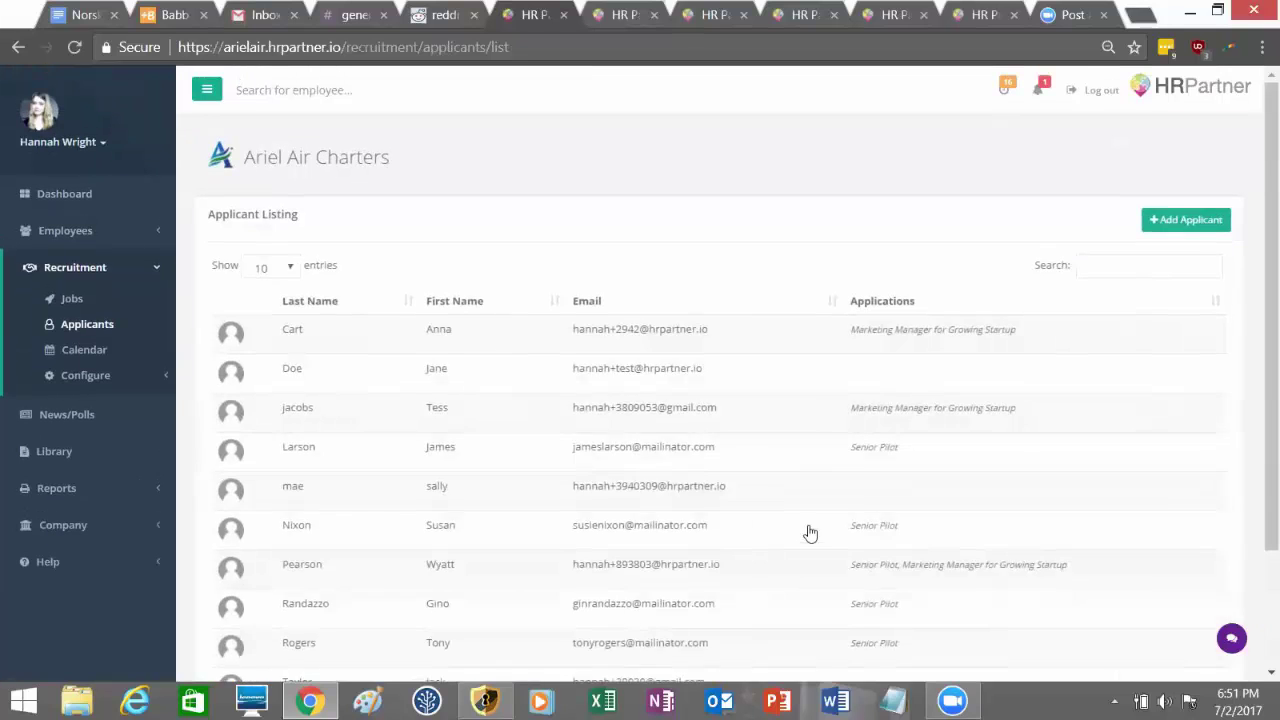
left_click(669, 650)
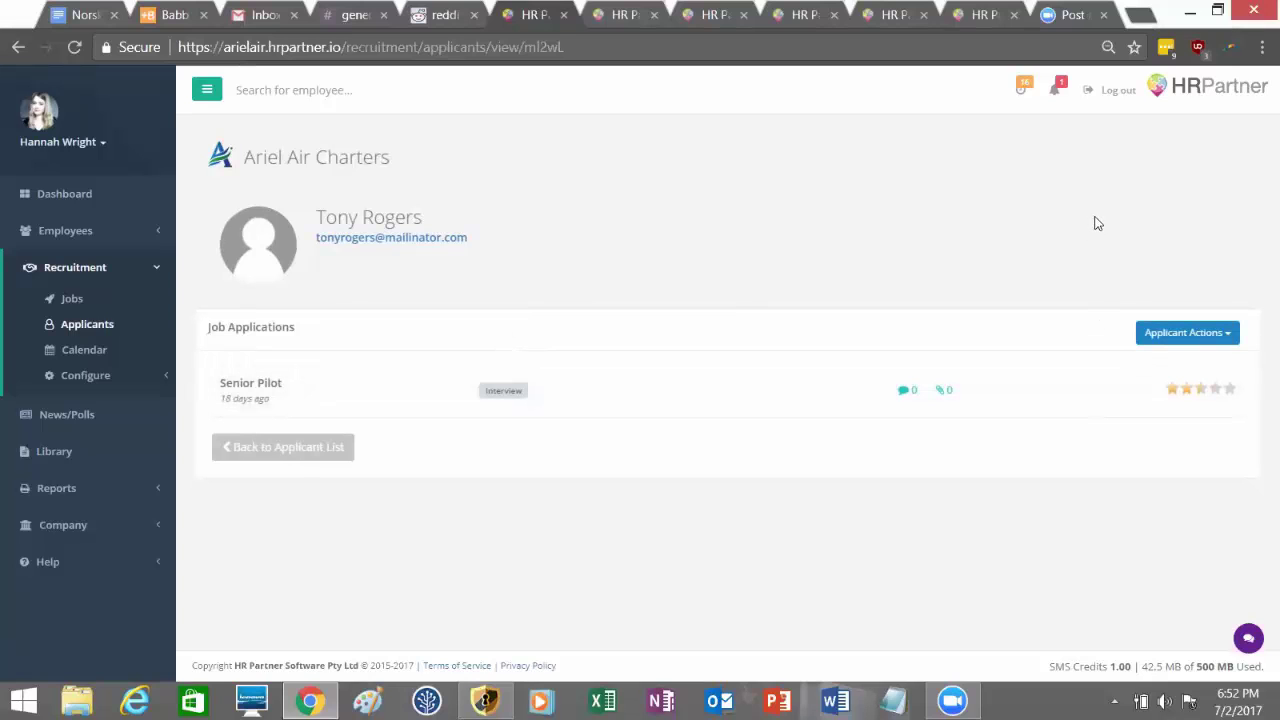
Step: Add a job application for Marketing Manager for Growing Startup to the applicant's profile and return to the job listings
left_click(1151, 334)
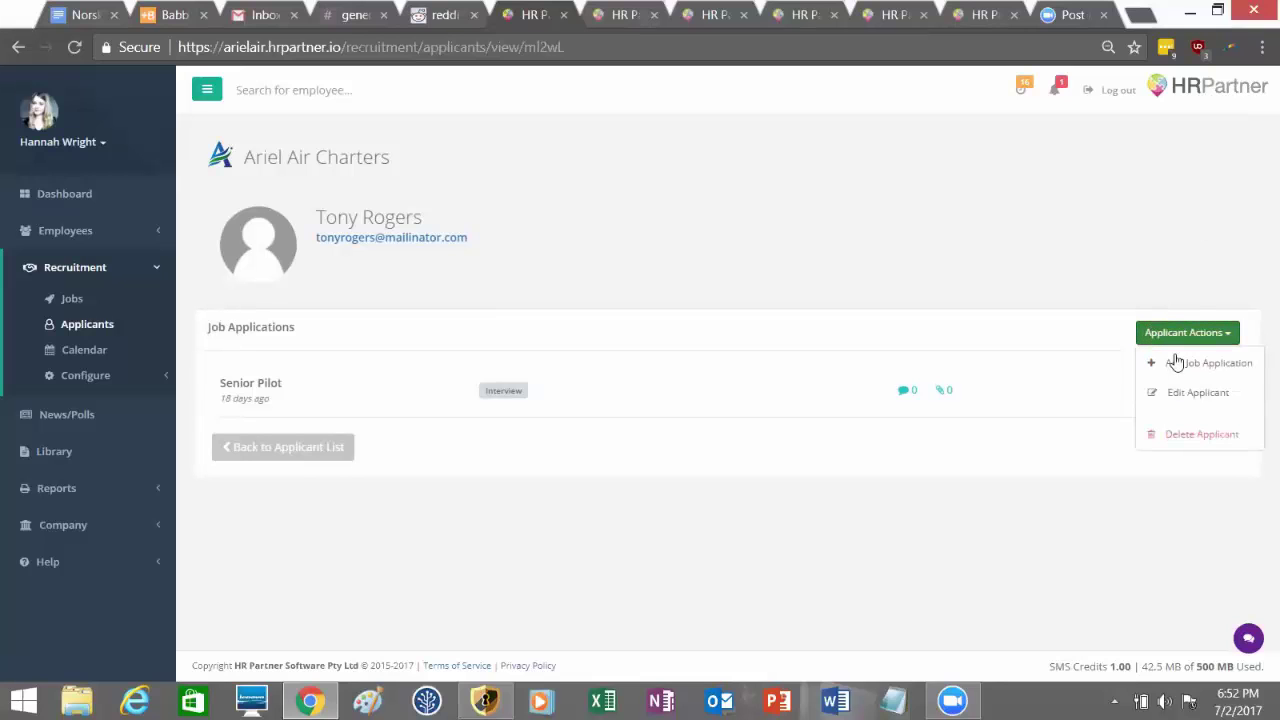
left_click(1176, 362)
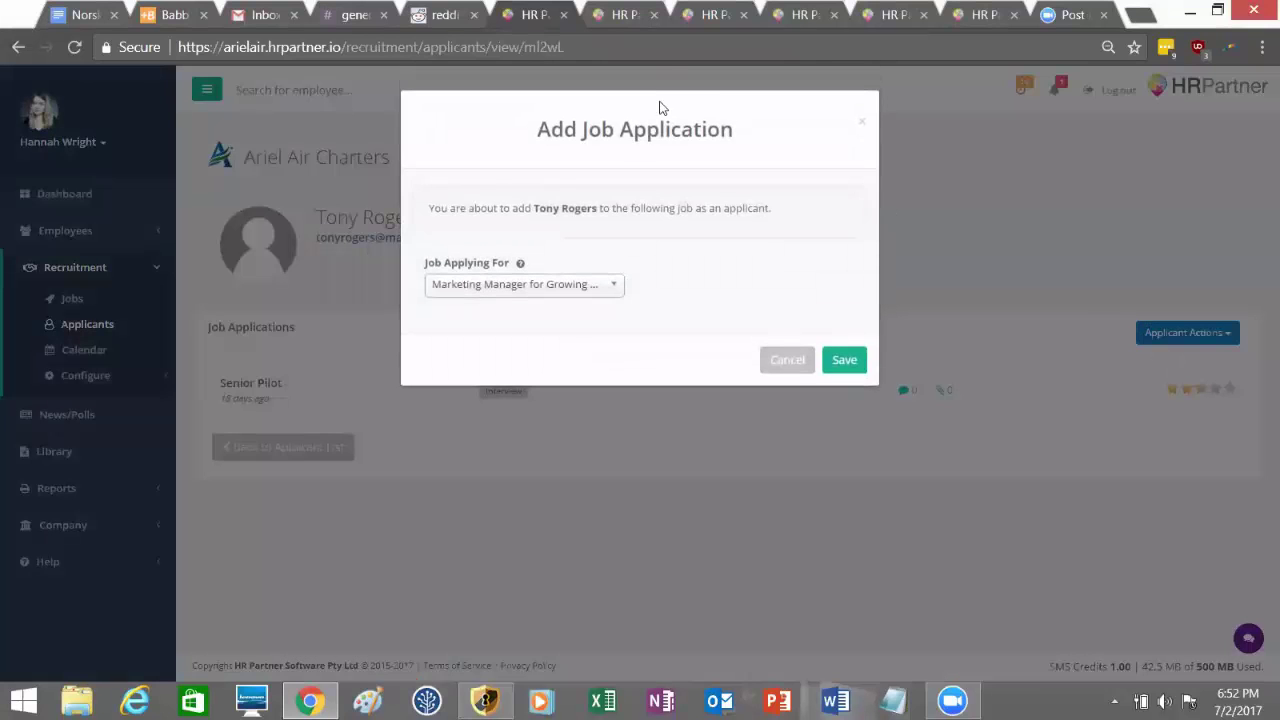
left_click(583, 285)
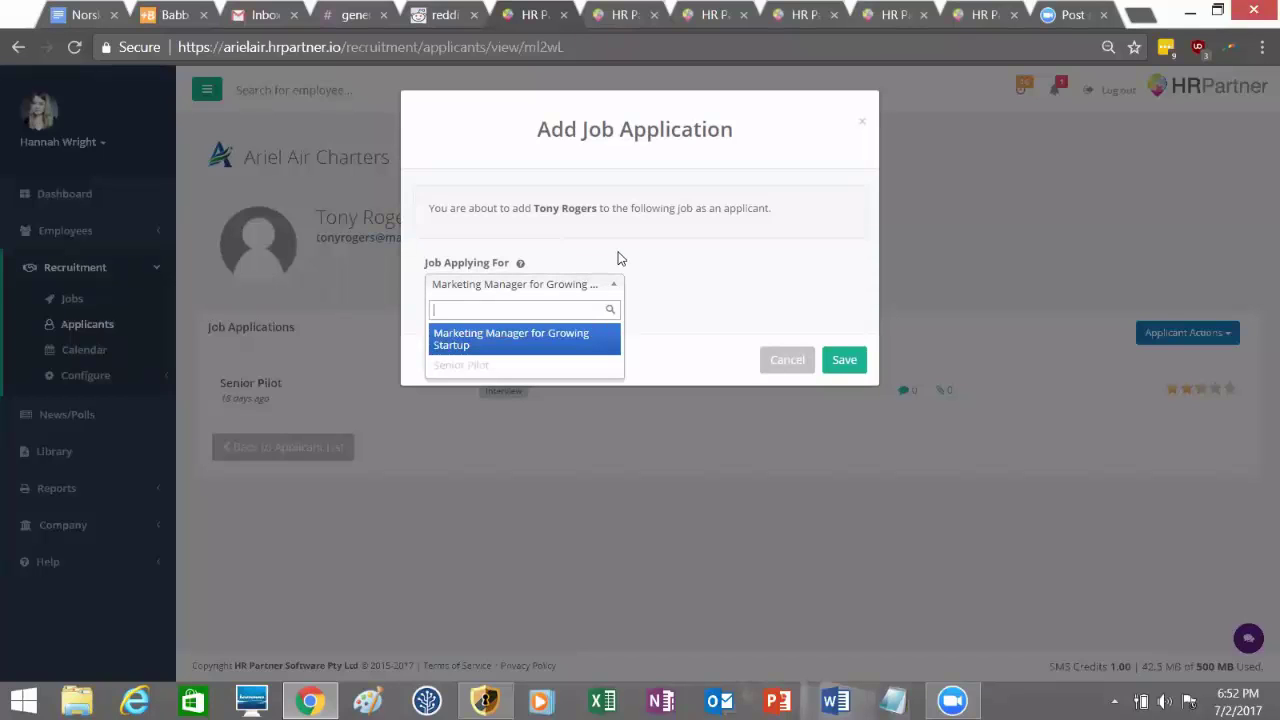
left_click(586, 341)
left_click(844, 359)
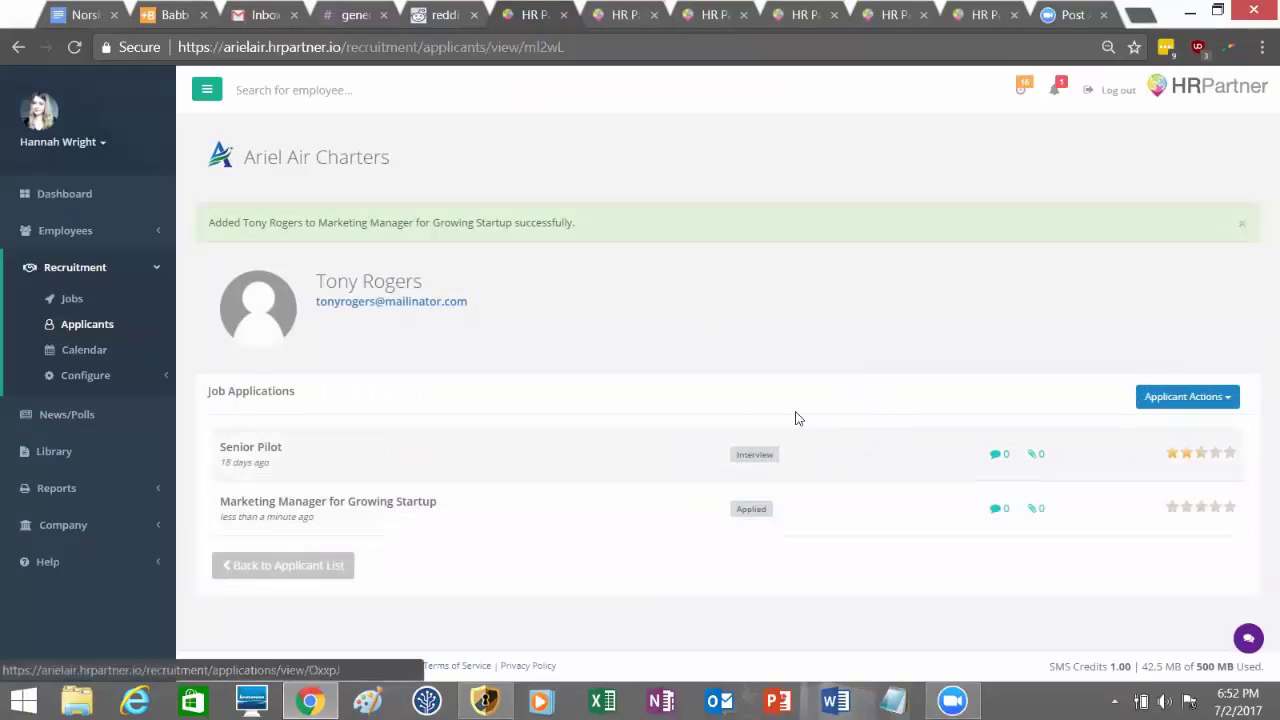
left_click(103, 289)
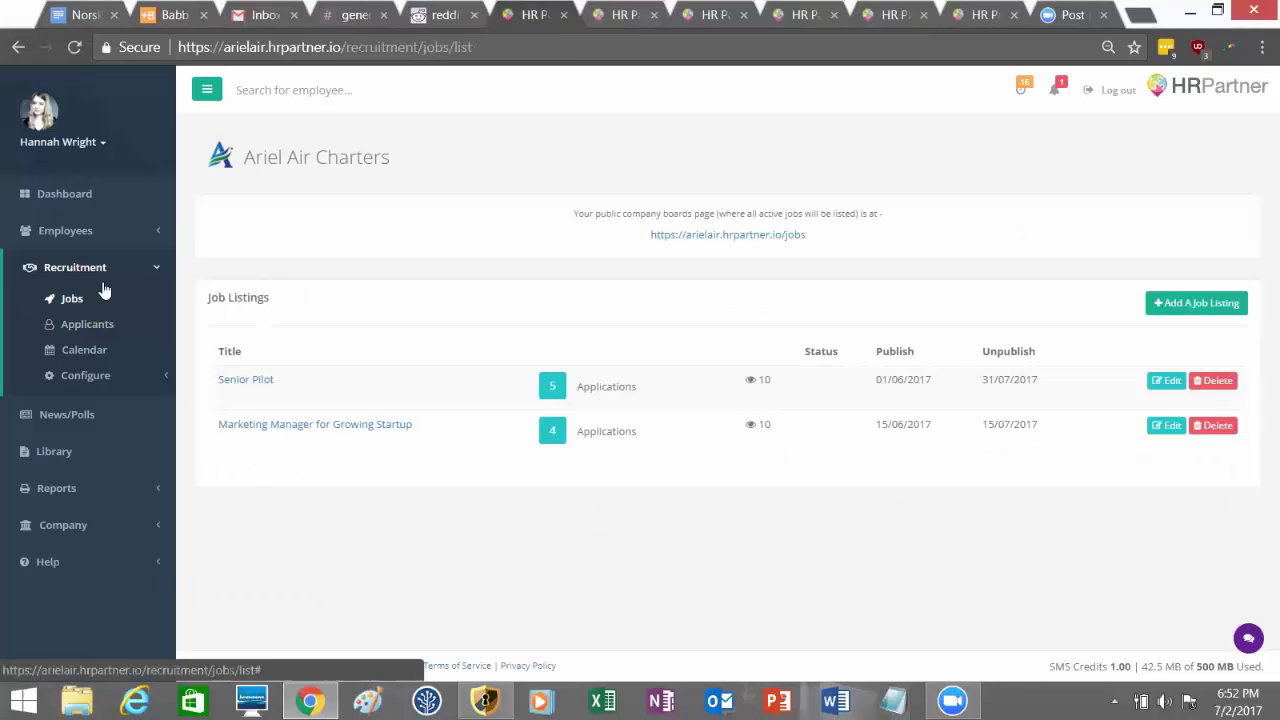